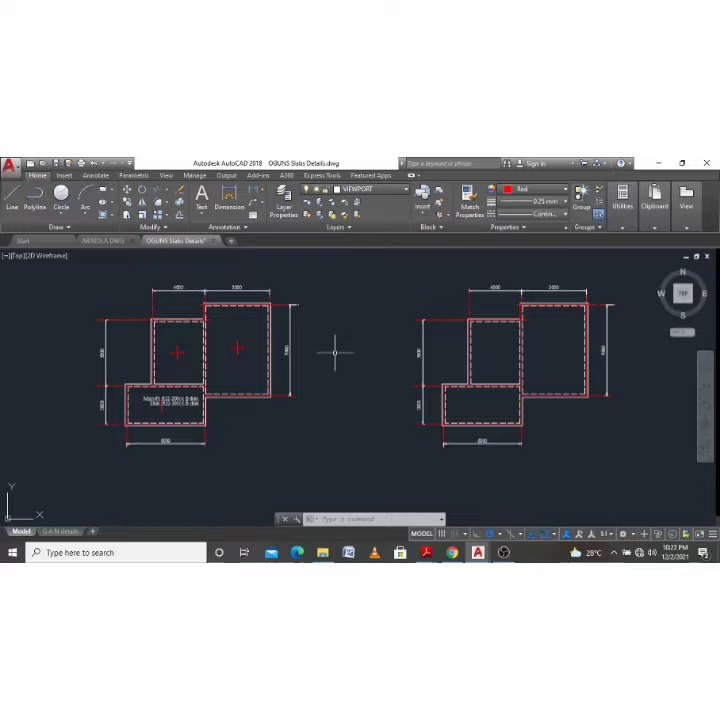
# Examine the slab plan panels and the reinforcement notes in the 6000 by 3000 panel.
pyautogui.press('alt')
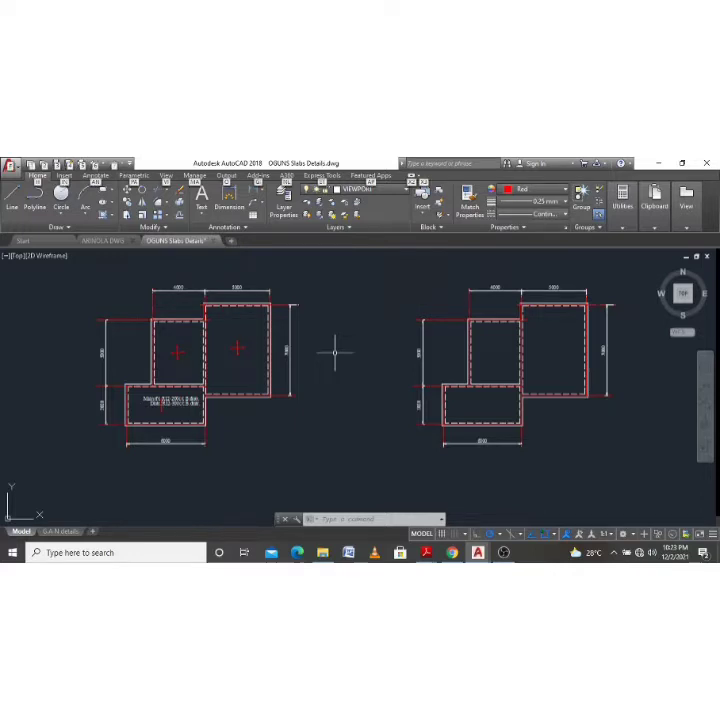
pyautogui.press('alt')
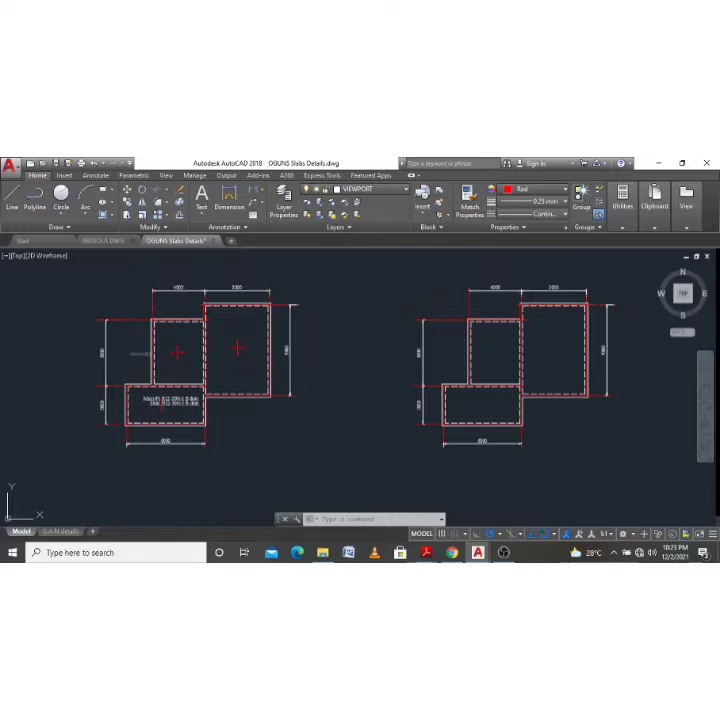
pyautogui.scroll(2, 78, 298)
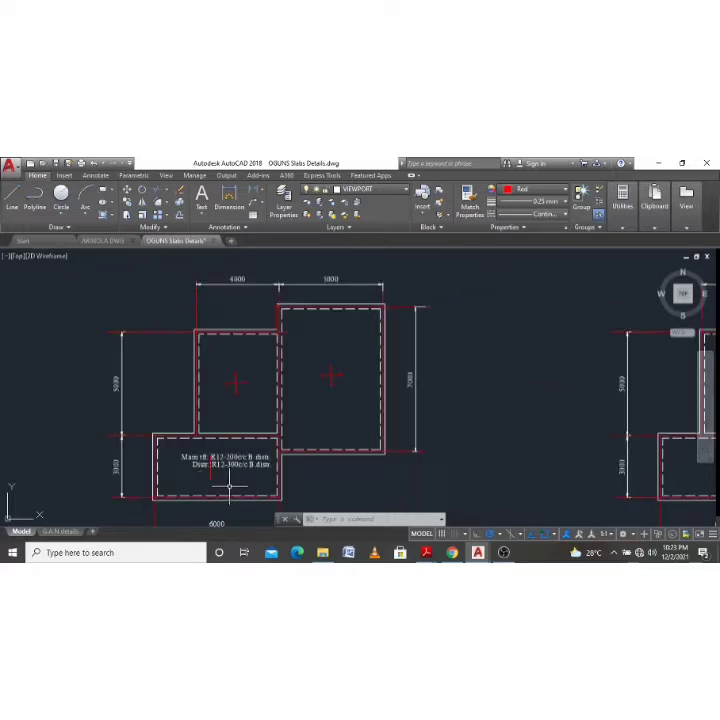
pyautogui.scroll(2, 222, 487)
pyautogui.scroll(2, 198, 465)
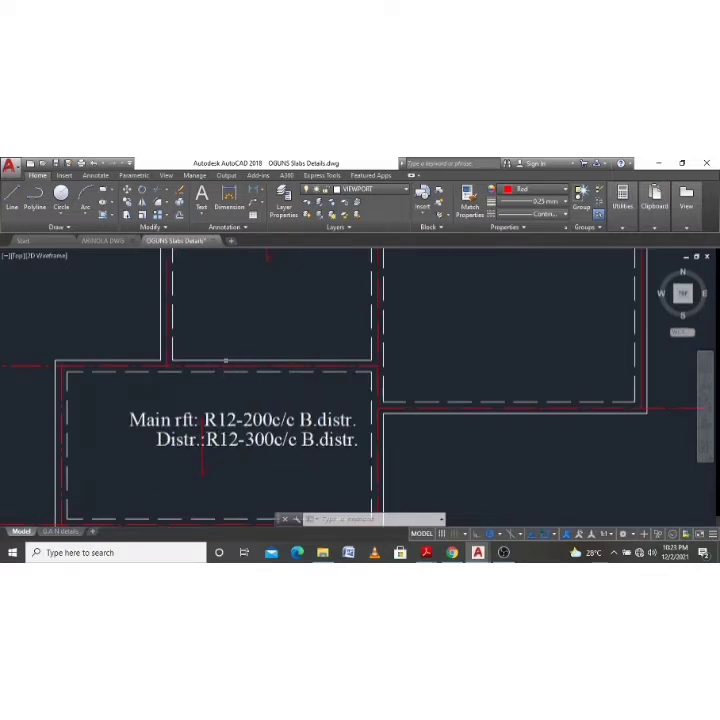
pyautogui.scroll(-3, 204, 458)
pyautogui.scroll(-2, 252, 380)
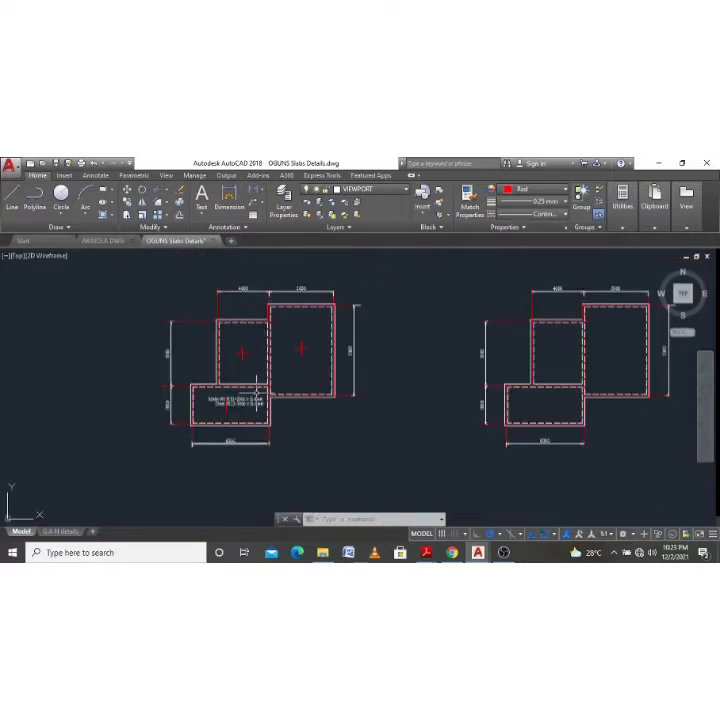
pyautogui.scroll(2, 257, 386)
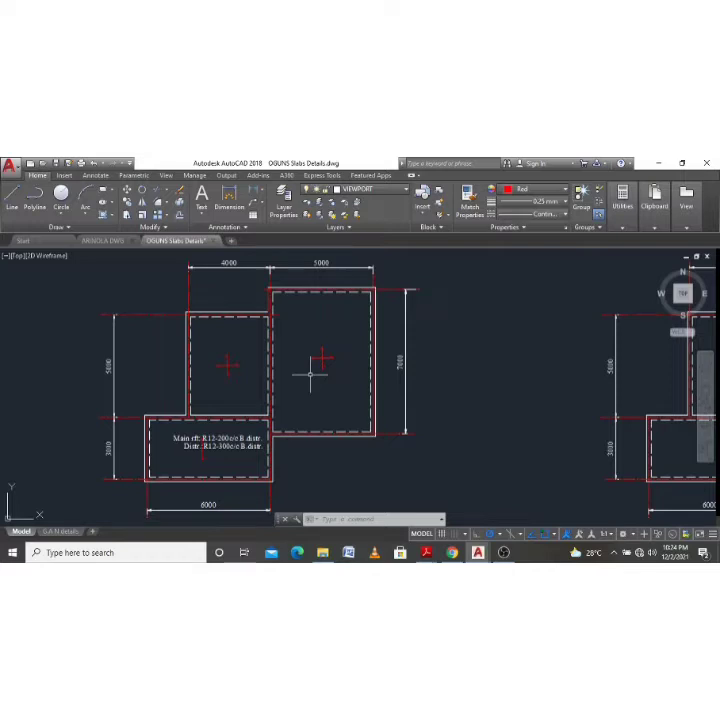
# Shorten the main reinforcement note in the 6000 by 3000 panel to "Main rft: R12-200c/c B.".
pyautogui.scroll(3, 200, 459)
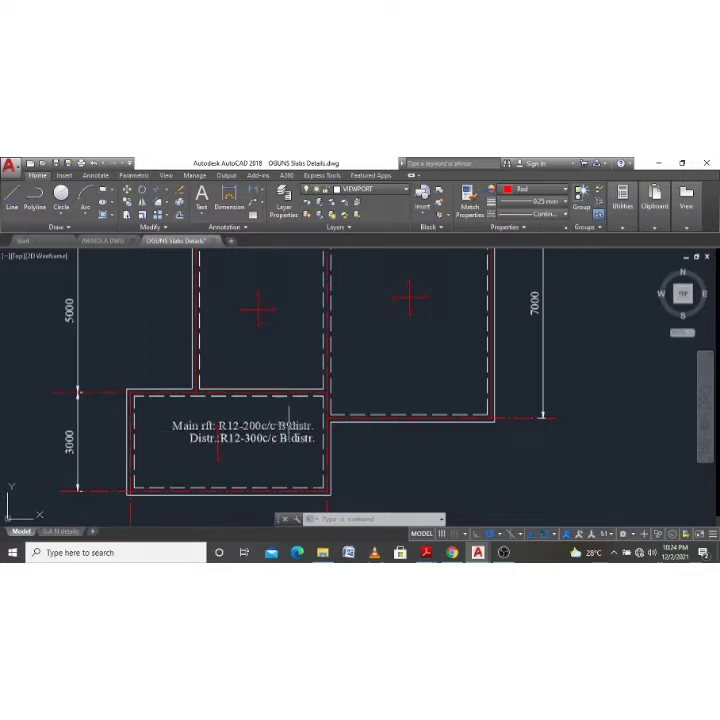
pyautogui.doubleClick(247, 425)
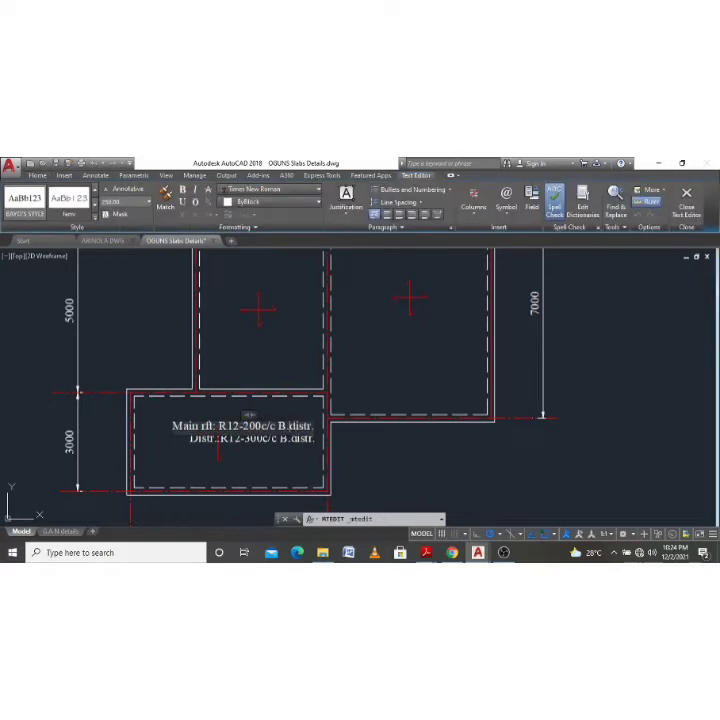
pyautogui.press('BackSpace')
pyautogui.press('BackSpace')
pyautogui.press('BackSpace')
pyautogui.press('BackSpace')
pyautogui.press('BackSpace')
pyautogui.press('BackSpace')
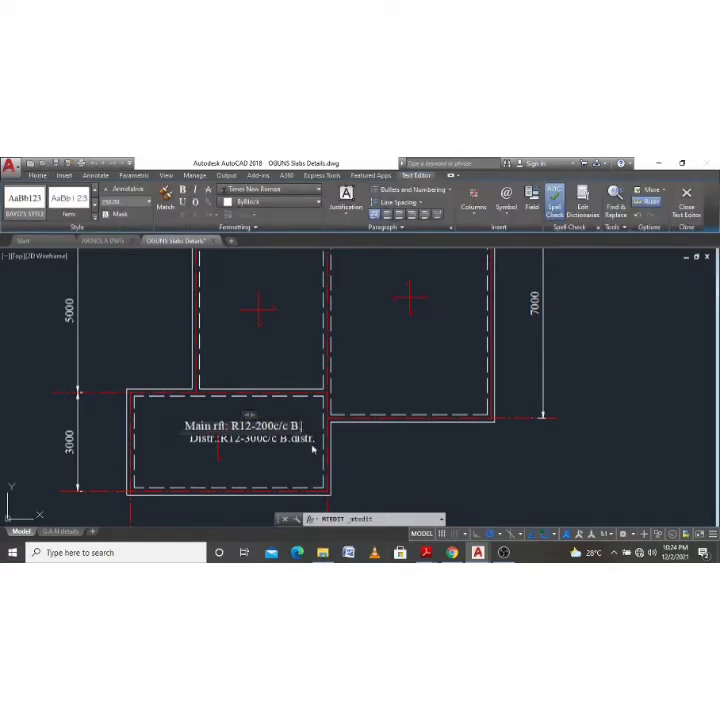
pyautogui.click(270, 480)
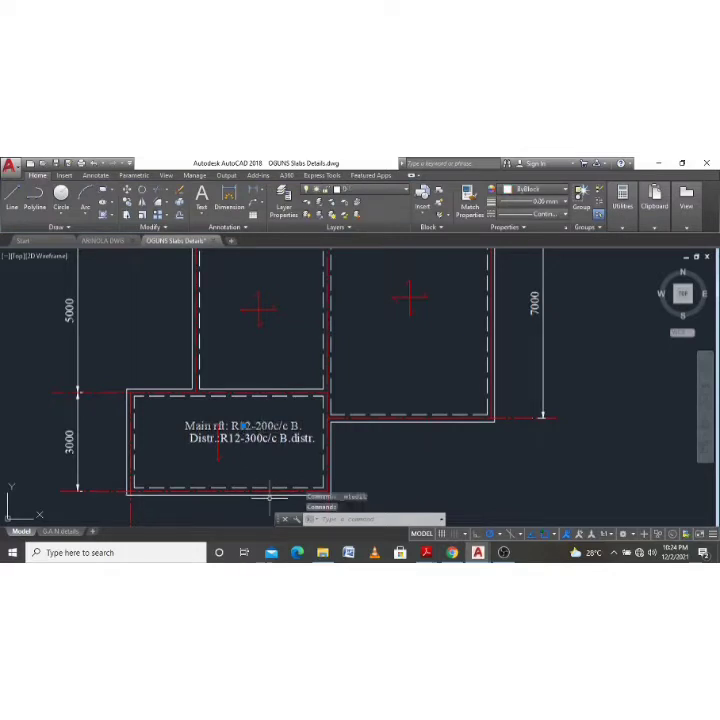
# Move the main reinforcement note so its start lines up with the distribution note below it.
pyautogui.write('m')
pyautogui.press('Return')
pyautogui.click(257, 455)
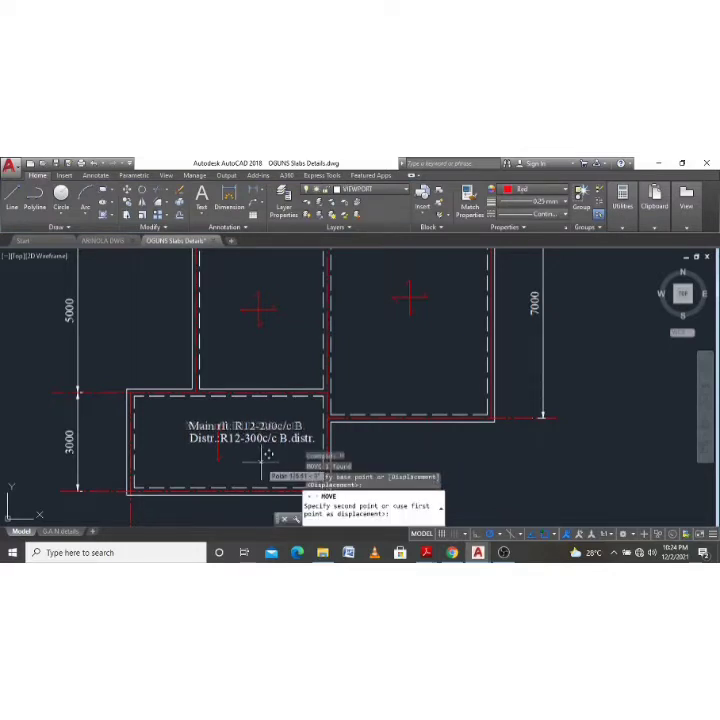
pyautogui.click(248, 462)
pyautogui.scroll(2, 240, 452)
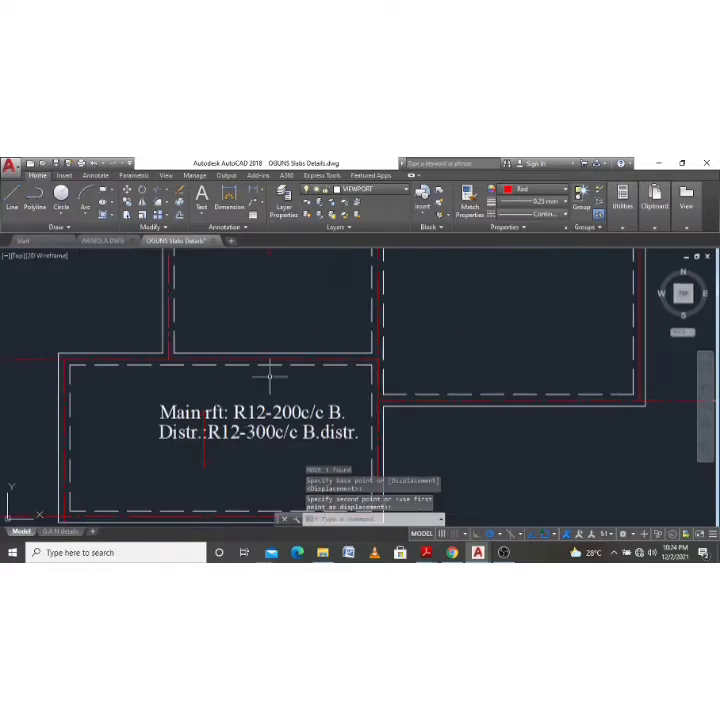
# Compare the annotated 6000 by 3000 panel with the same empty panel in the second plan and the loose bar symbols.
pyautogui.scroll(-5, 270, 376)
pyautogui.scroll(4, 260, 403)
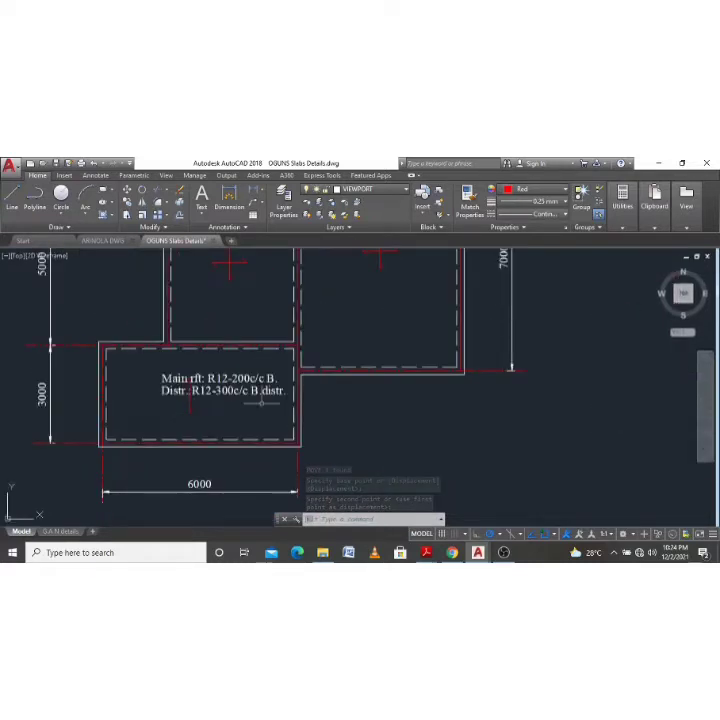
pyautogui.scroll(-3, 286, 350)
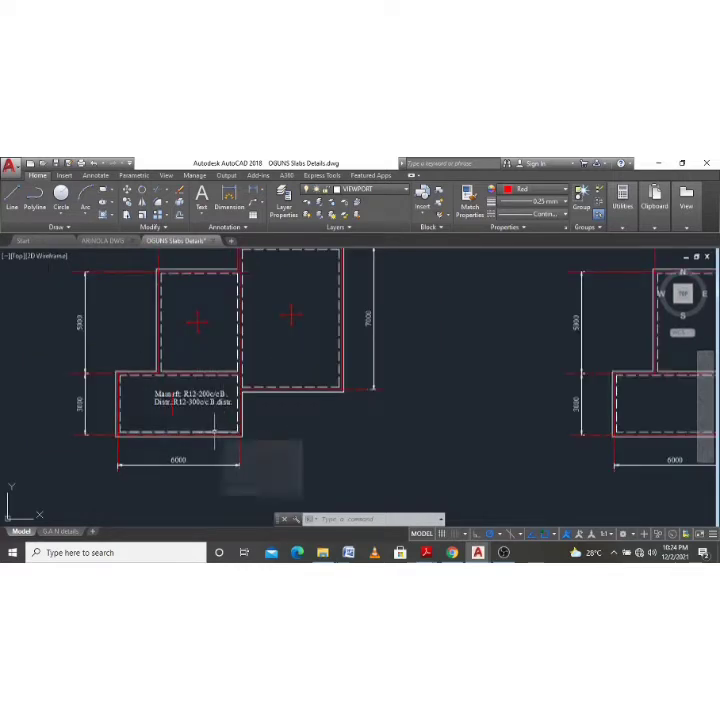
pyautogui.moveTo(214, 432)
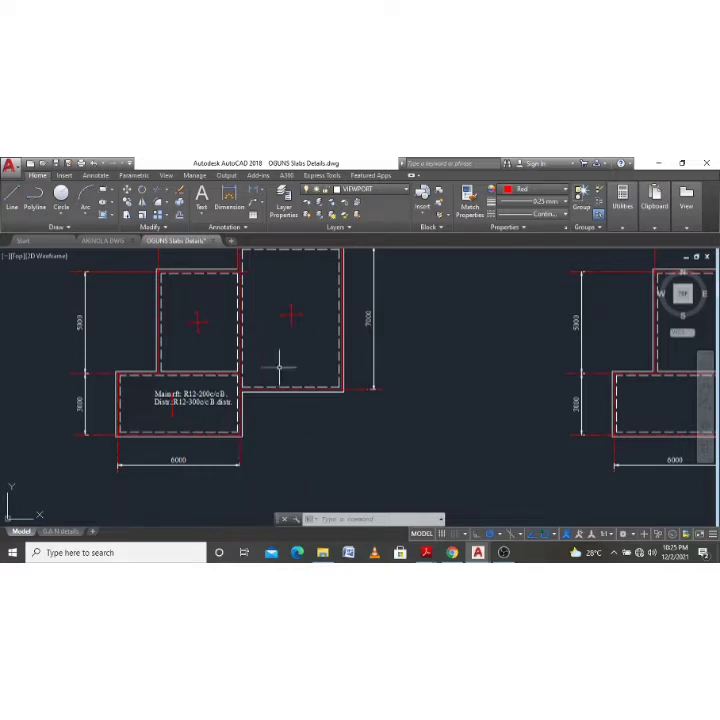
pyautogui.scroll(2, 155, 405)
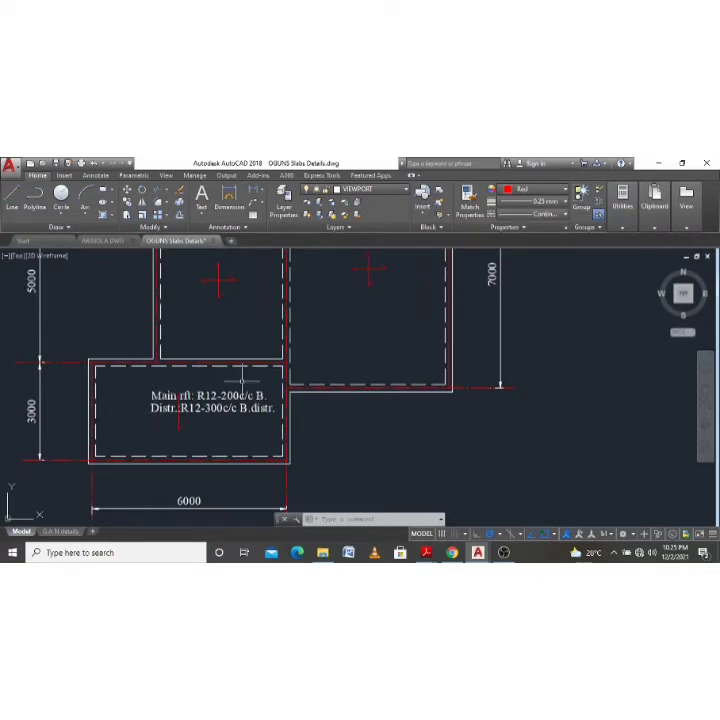
pyautogui.scroll(-5, 95, 398)
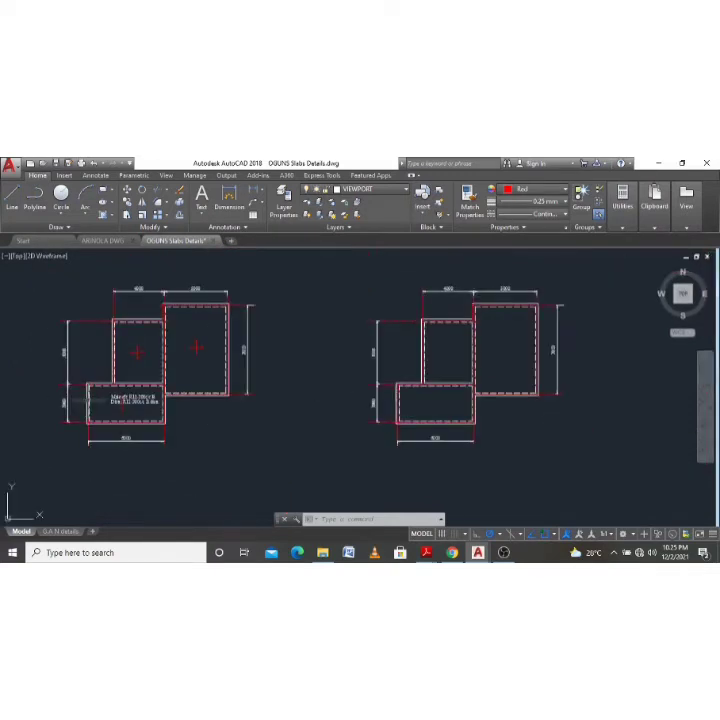
pyautogui.scroll(5, 110, 380)
pyautogui.scroll(-2, 126, 400)
pyautogui.scroll(-5, 125, 398)
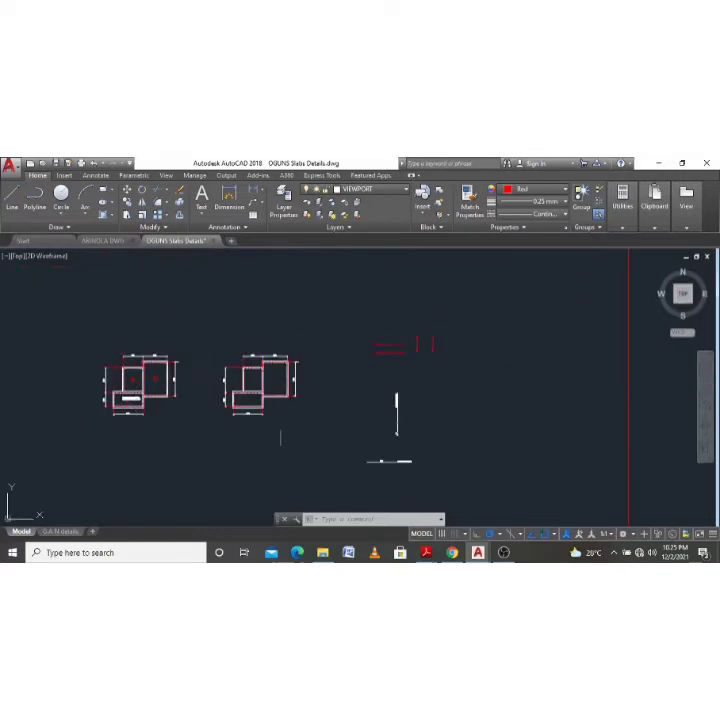
pyautogui.scroll(6, 205, 375)
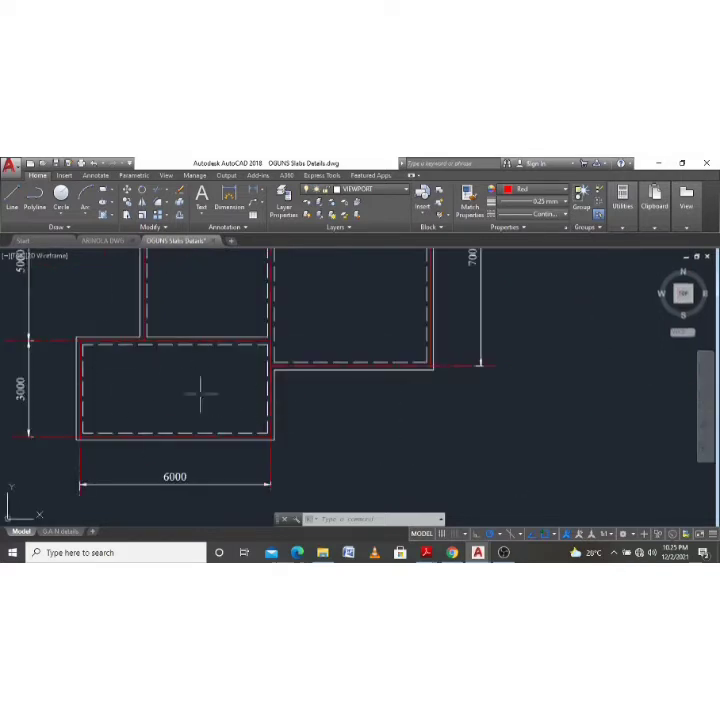
pyautogui.scroll(-2, 245, 380)
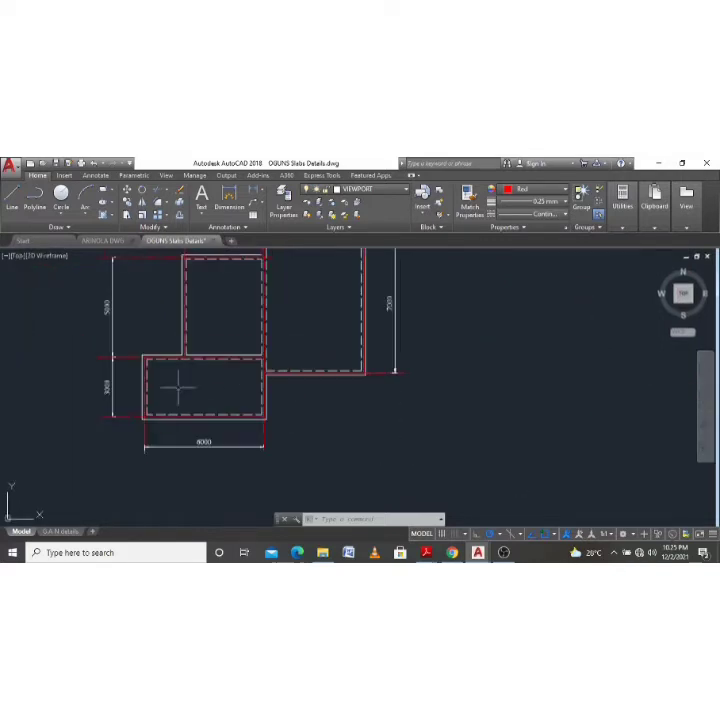
pyautogui.scroll(2, 176, 386)
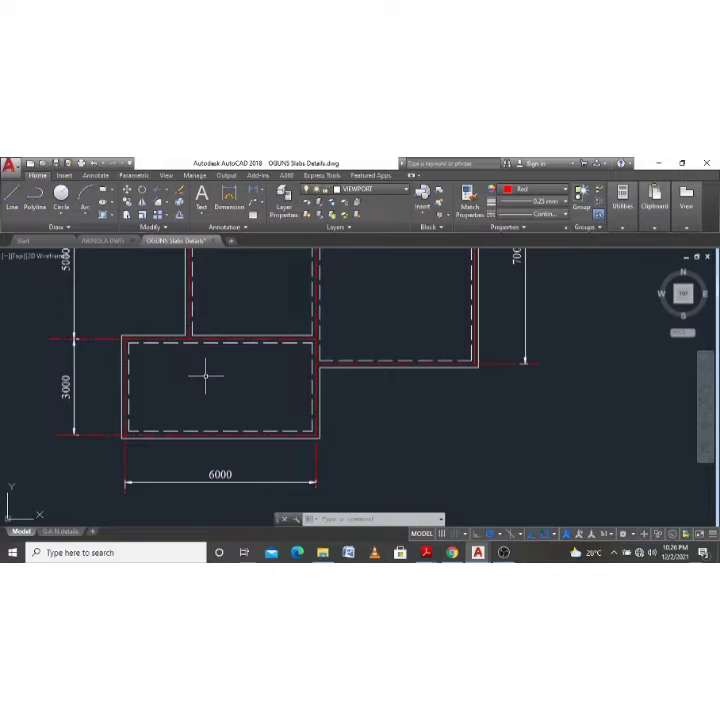
pyautogui.scroll(-5, 205, 376)
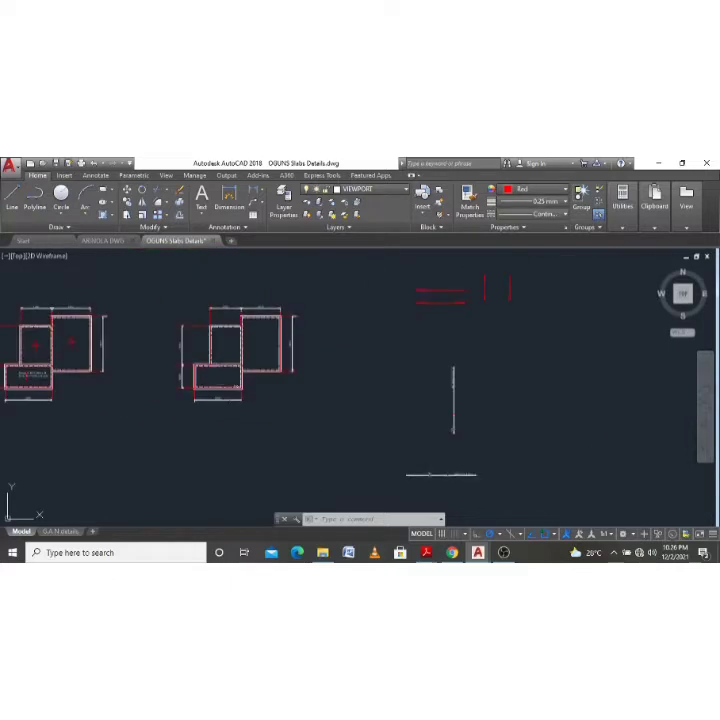
pyautogui.scroll(4, 215, 375)
pyautogui.scroll(-3, 148, 378)
pyautogui.scroll(5, 60, 370)
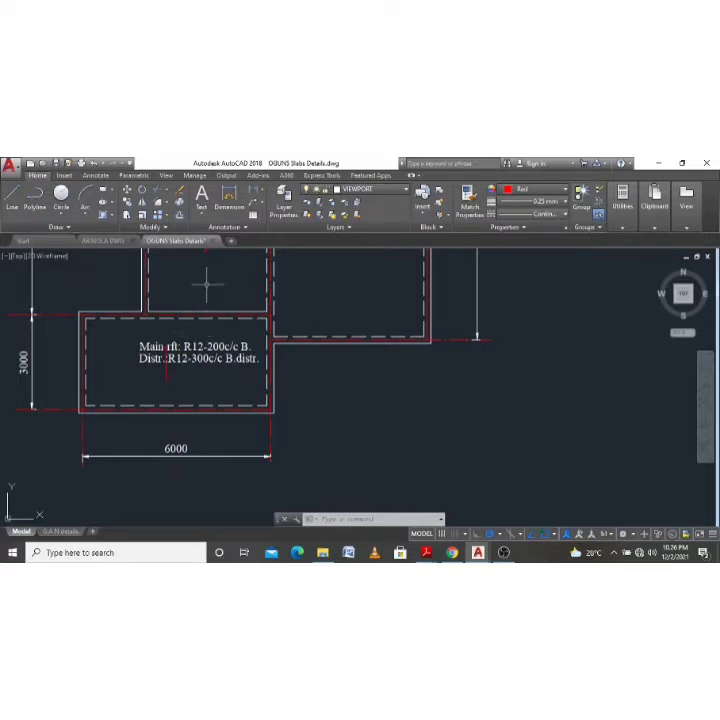
pyautogui.scroll(3, 167, 367)
pyautogui.click(147, 328)
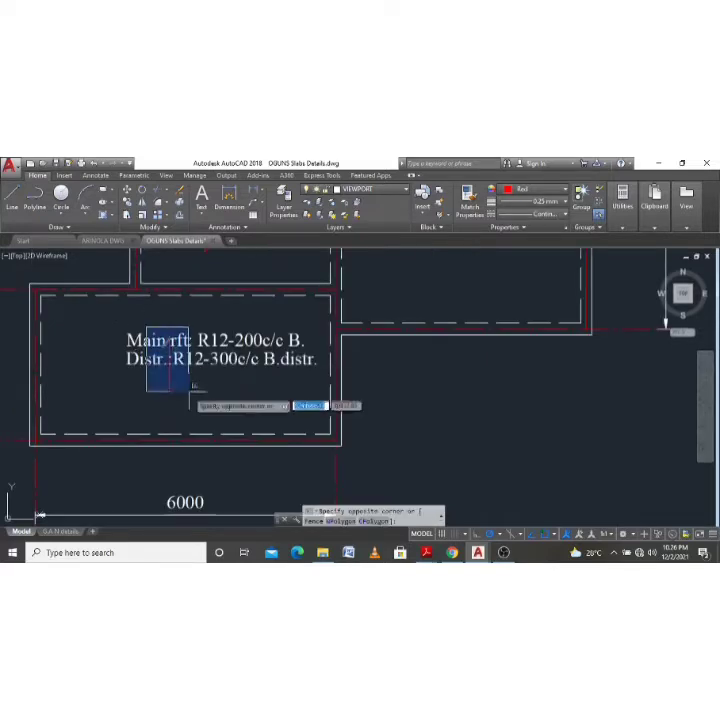
pyautogui.click(196, 407)
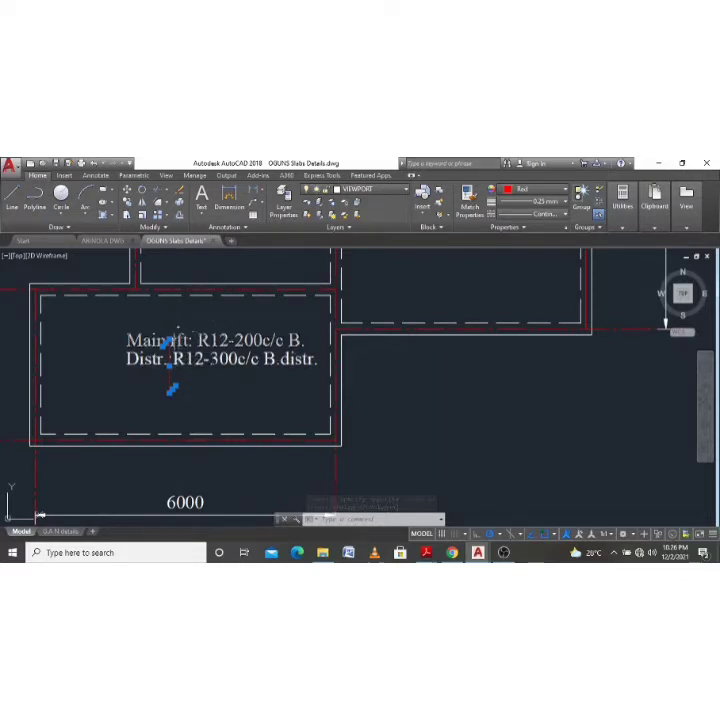
pyautogui.scroll(-5, 172, 360)
pyautogui.scroll(3, 385, 345)
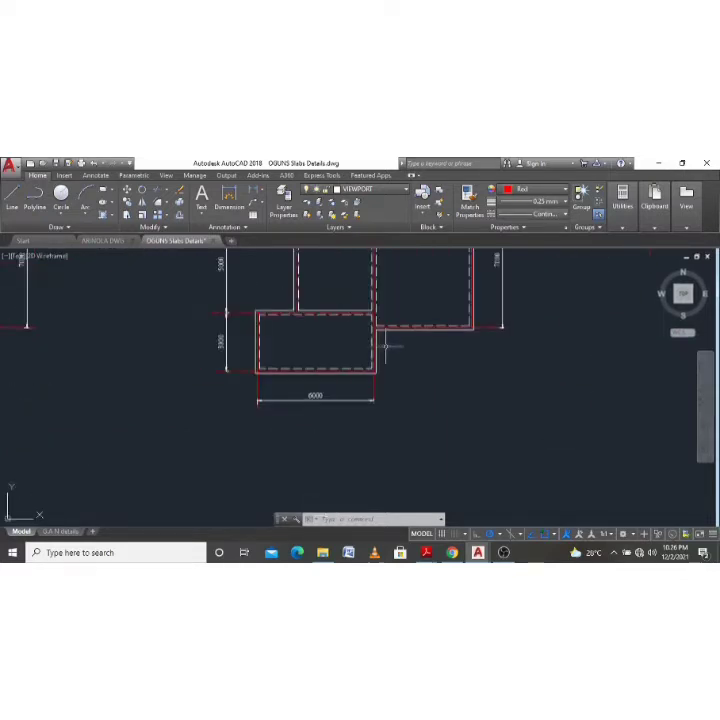
pyautogui.scroll(2, 321, 330)
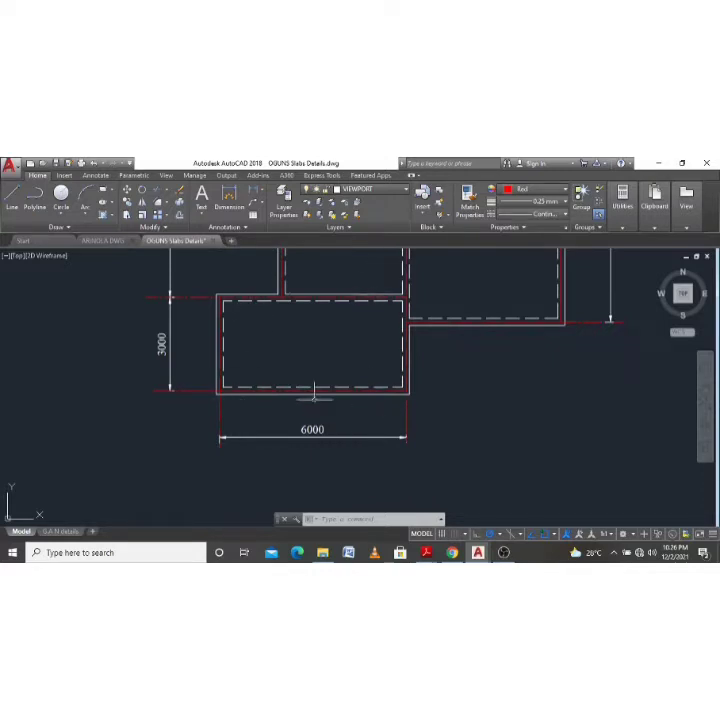
# Move the first loose vertical red bar symbol into the second plan's 6000 by 3000 panel, near its left end, spanning the 3000 side.
pyautogui.scroll(-5, 326, 418)
pyautogui.scroll(4, 431, 341)
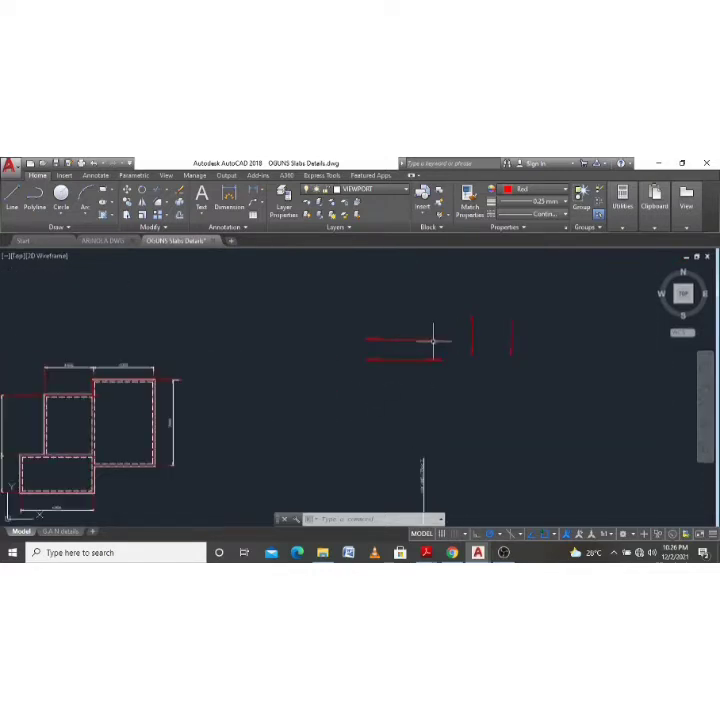
pyautogui.click(487, 373)
pyautogui.press('Escape')
pyautogui.click(489, 372)
pyautogui.click(468, 294)
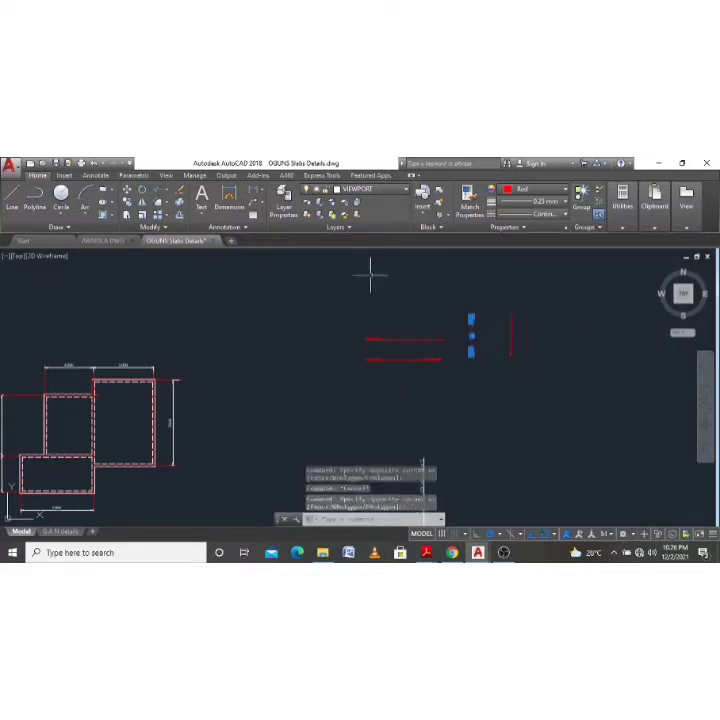
pyautogui.write('m')
pyautogui.press('Return')
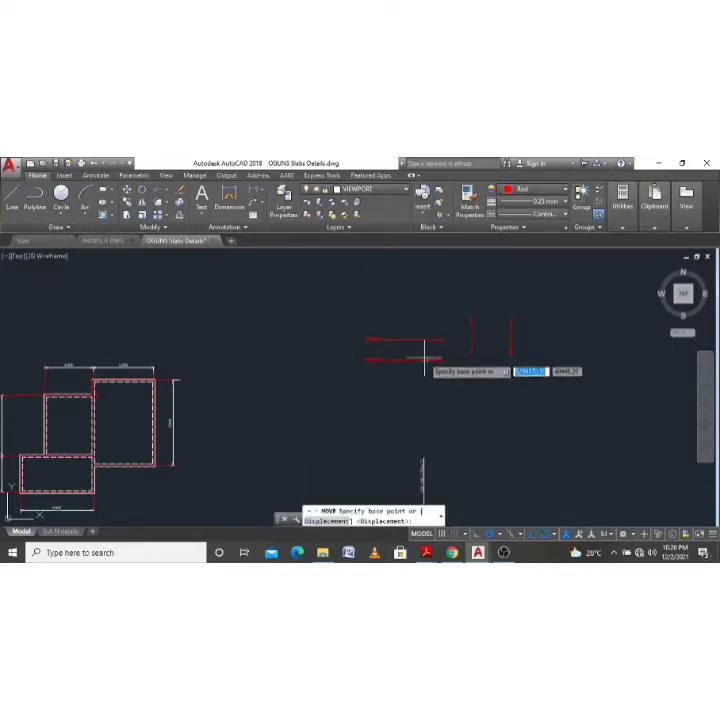
pyautogui.scroll(3, 470, 345)
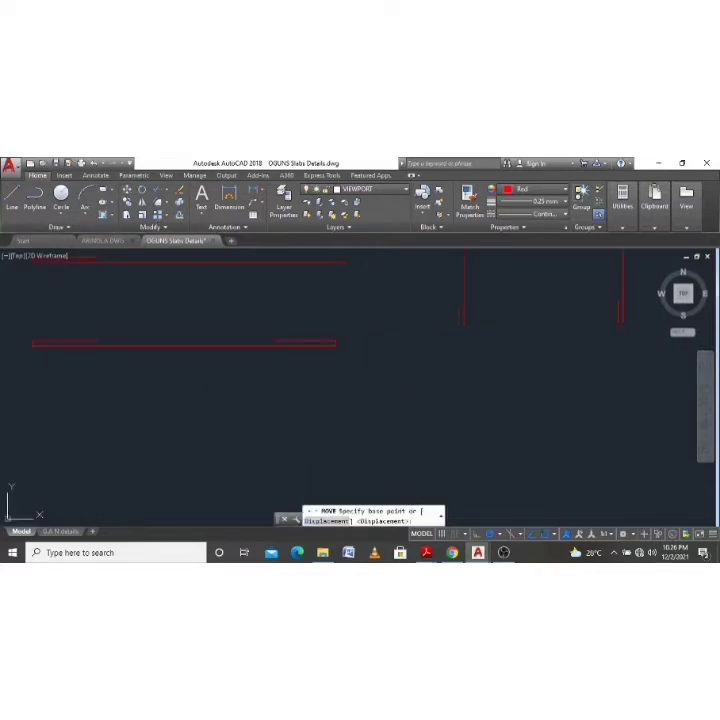
pyautogui.scroll(-3, 477, 326)
pyautogui.click(477, 326)
pyautogui.scroll(5, 220, 450)
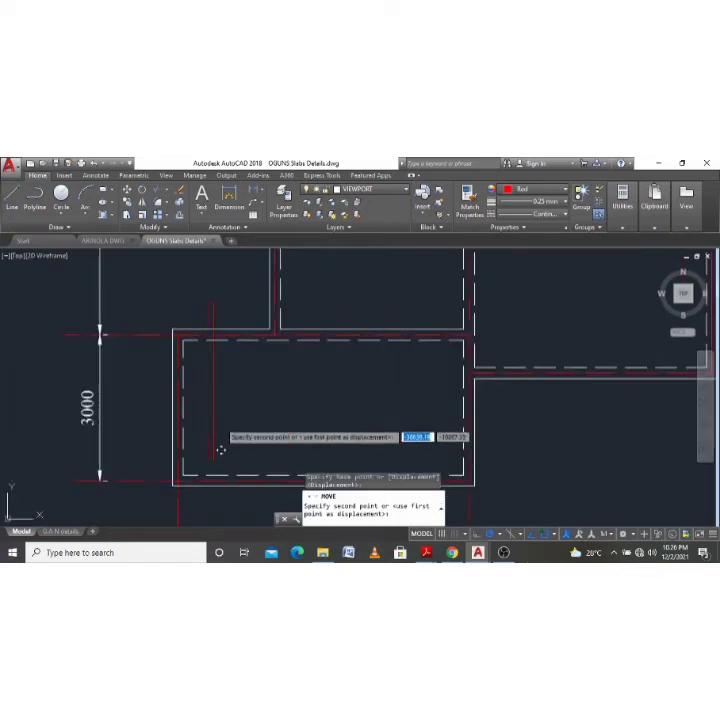
pyautogui.scroll(3, 225, 442)
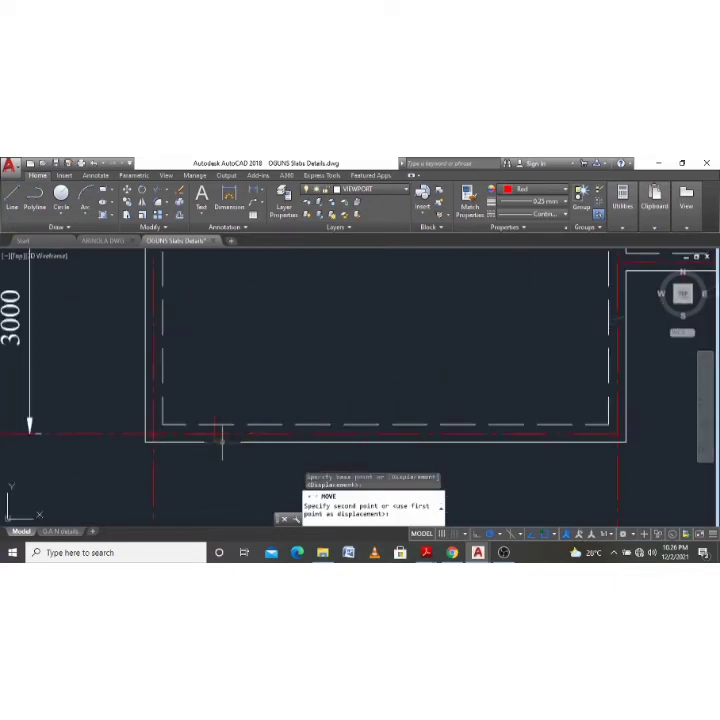
pyautogui.scroll(-5, 222, 440)
pyautogui.scroll(-2, 284, 390)
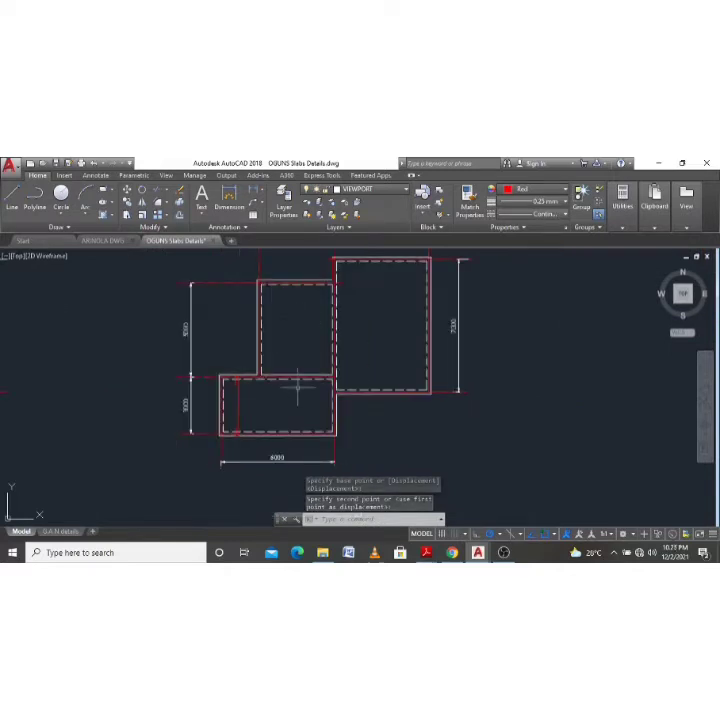
pyautogui.press('Escape')
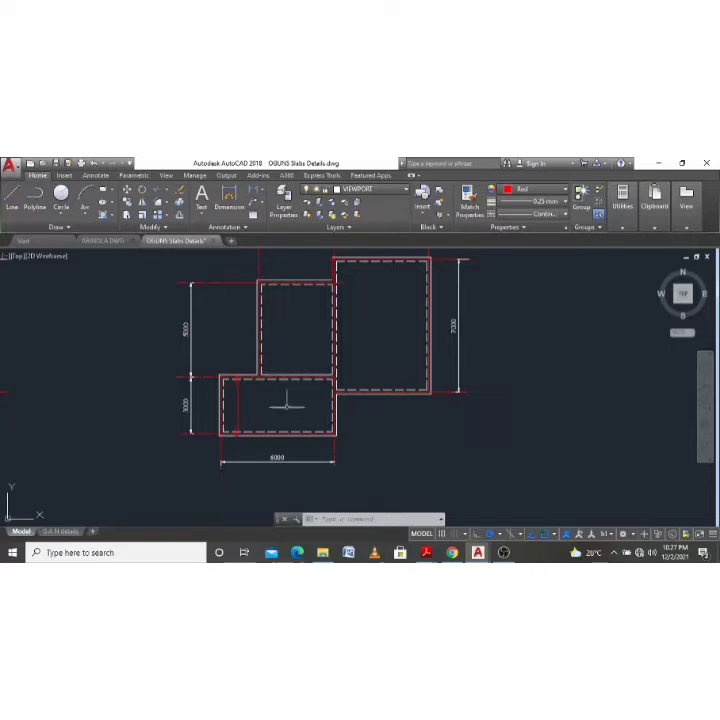
# Move the vertical red bar near the left end of the 6000 by 3000 panel up by 20.
pyautogui.scroll(2, 251, 388)
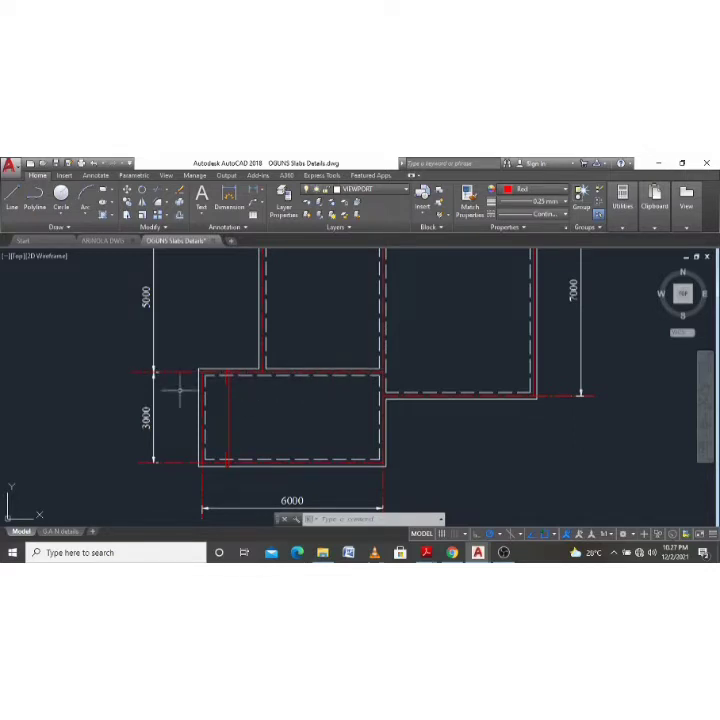
pyautogui.click(218, 353)
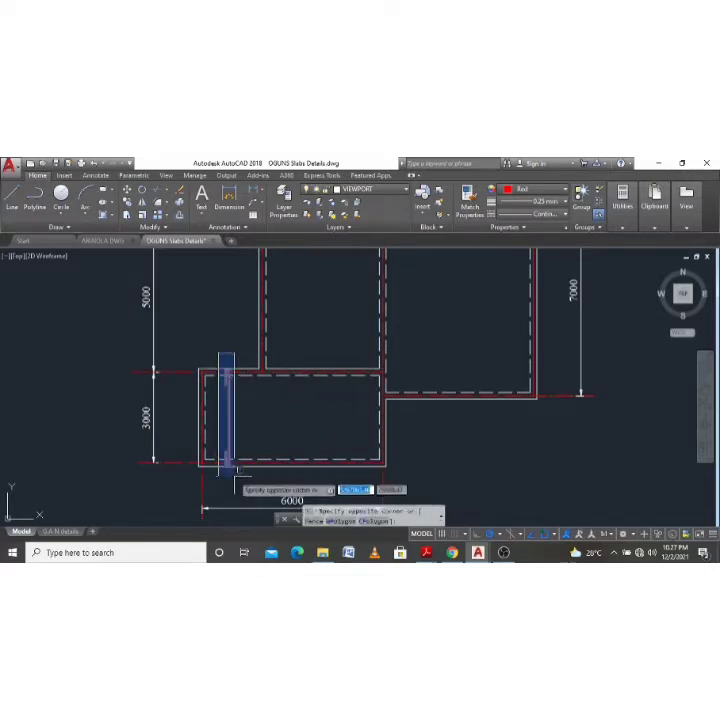
pyautogui.click(233, 468)
pyautogui.write('M')
pyautogui.press('Return')
pyautogui.scroll(5, 230, 472)
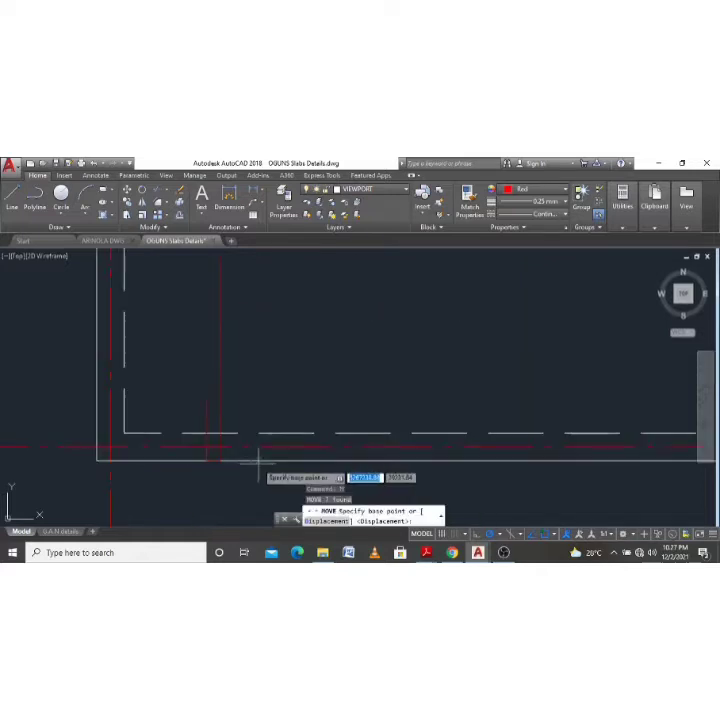
pyautogui.click(260, 458)
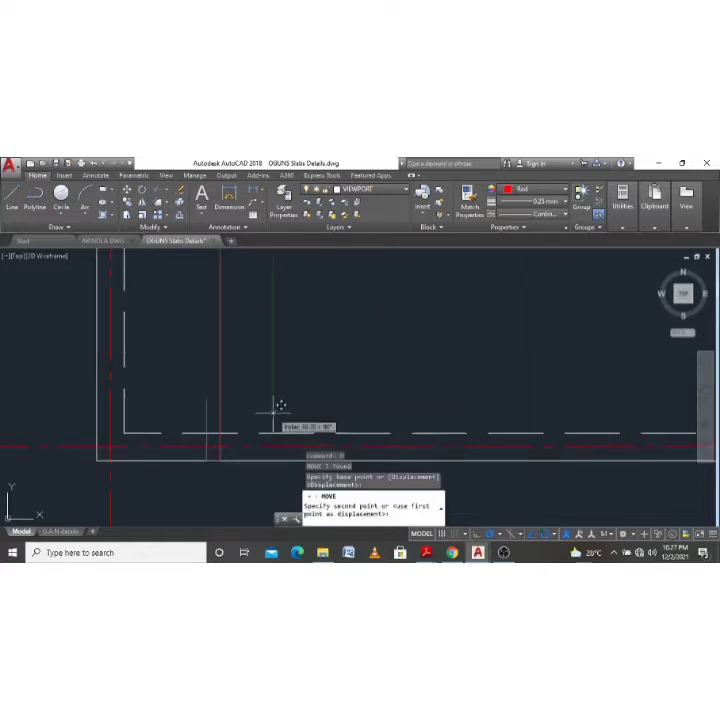
pyautogui.write('20')
pyautogui.press('Return')
pyautogui.scroll(-3, 273, 410)
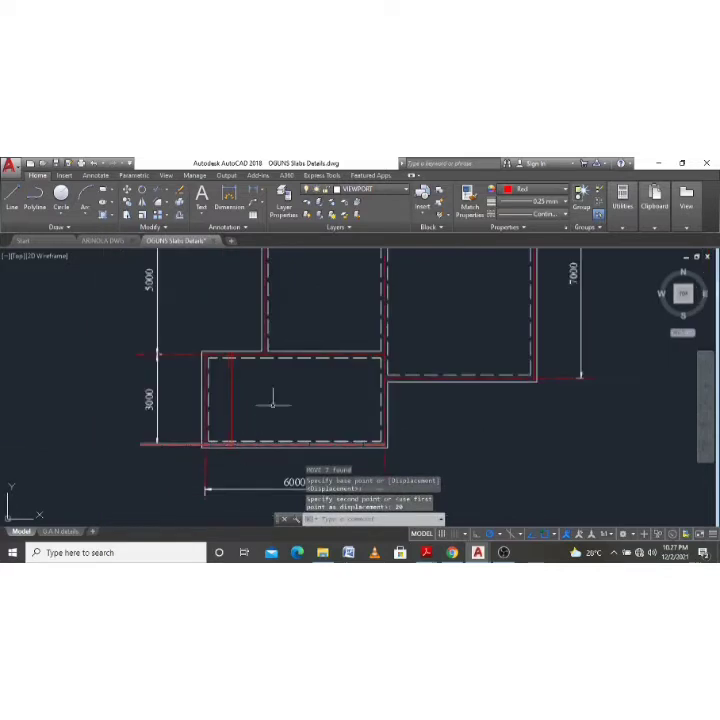
pyautogui.scroll(3, 270, 385)
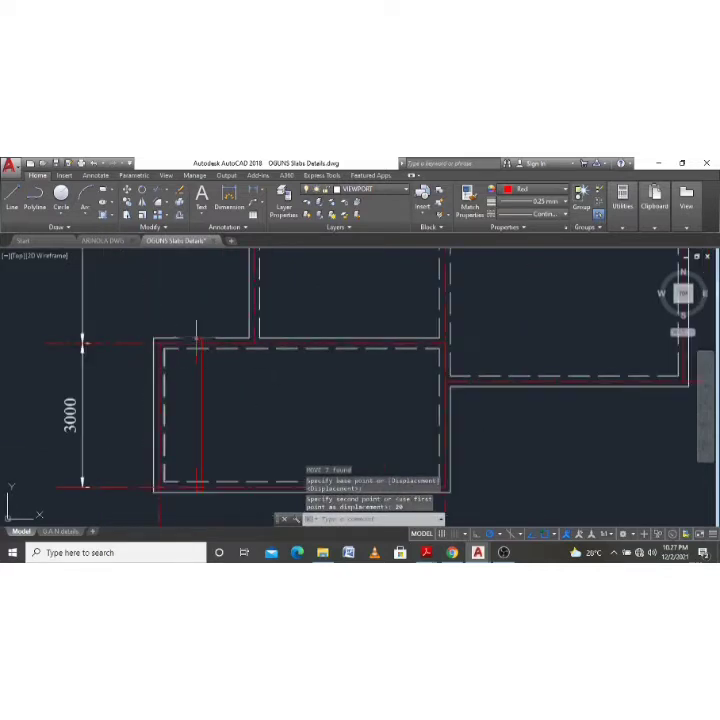
# Move the loose horizontal line with its (38) marker and bar note into the 6000 by 3000 panel, starting at the left dashed line.
pyautogui.scroll(-4, 332, 388)
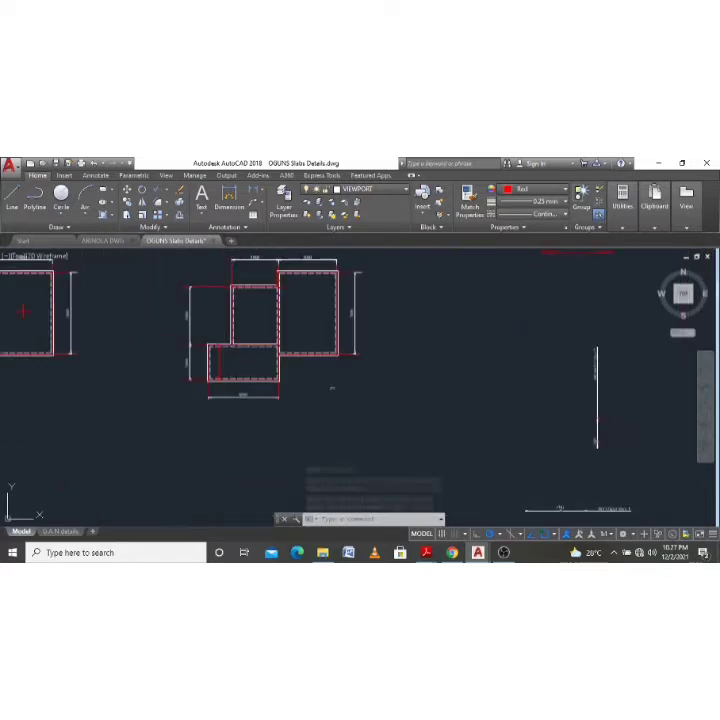
pyautogui.scroll(-3, 455, 439)
pyautogui.scroll(3, 570, 482)
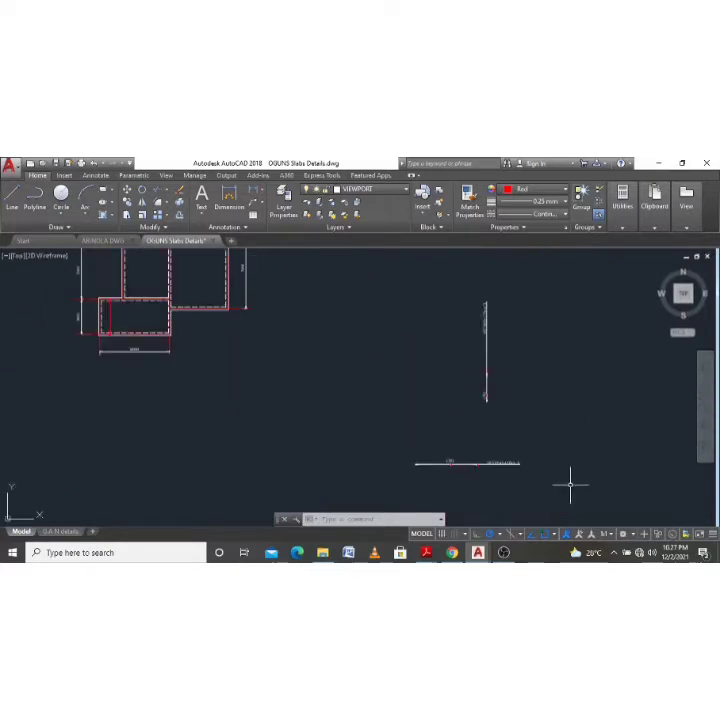
pyautogui.click(571, 485)
pyautogui.click(386, 432)
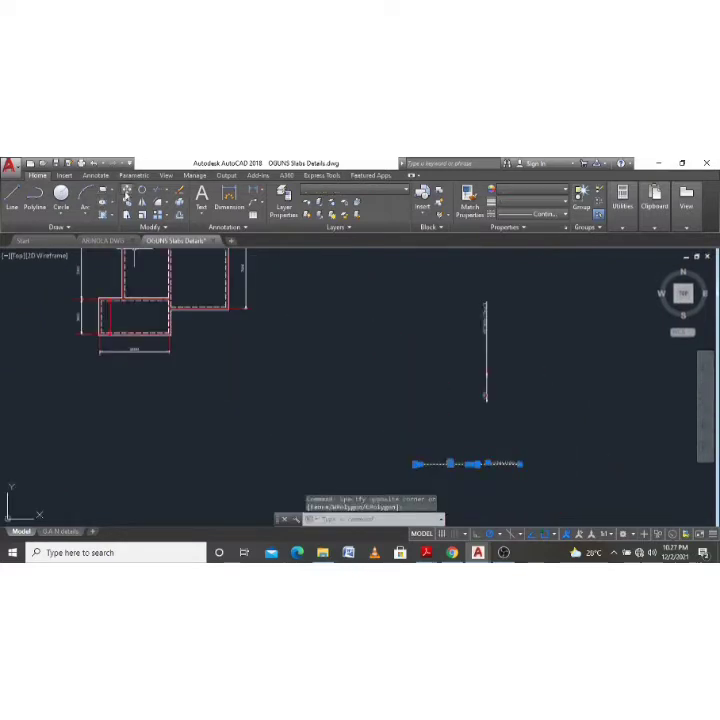
pyautogui.scroll(2, 418, 468)
pyautogui.write('m')
pyautogui.press('space')
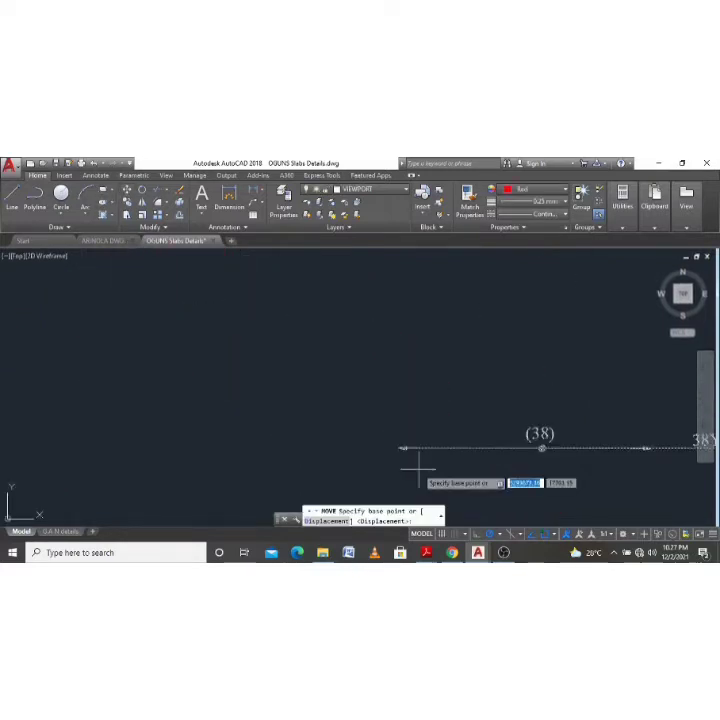
pyautogui.scroll(1, 418, 468)
pyautogui.click(390, 435)
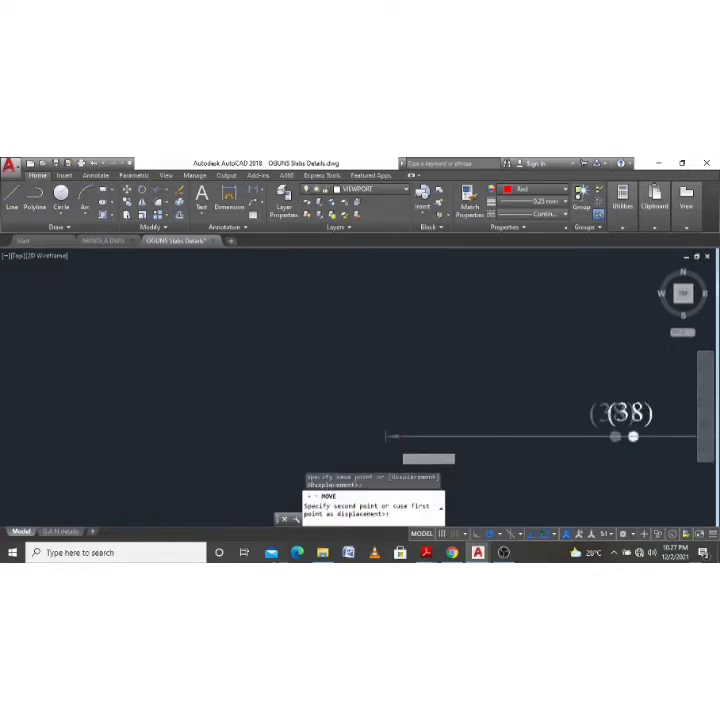
pyautogui.scroll(-3, 390, 435)
pyautogui.scroll(1, 150, 333)
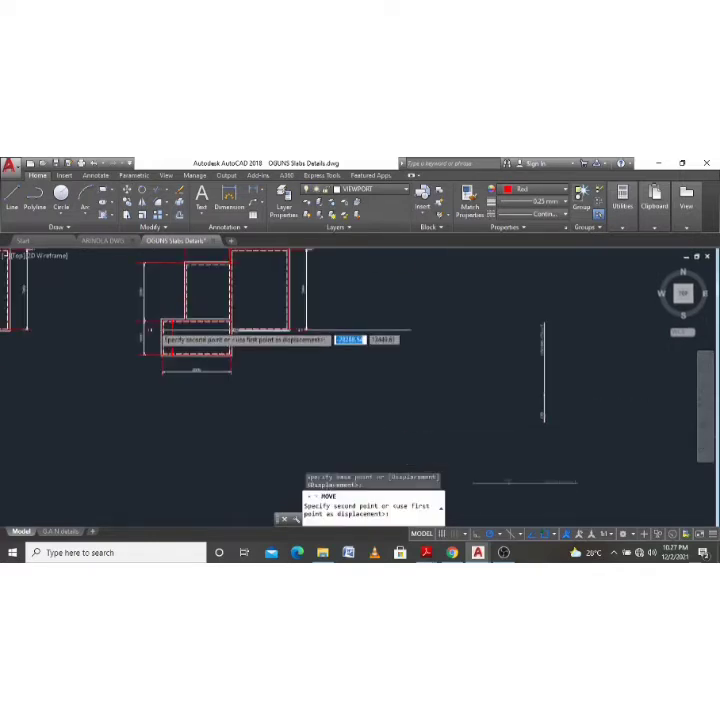
pyautogui.scroll(2, 190, 390)
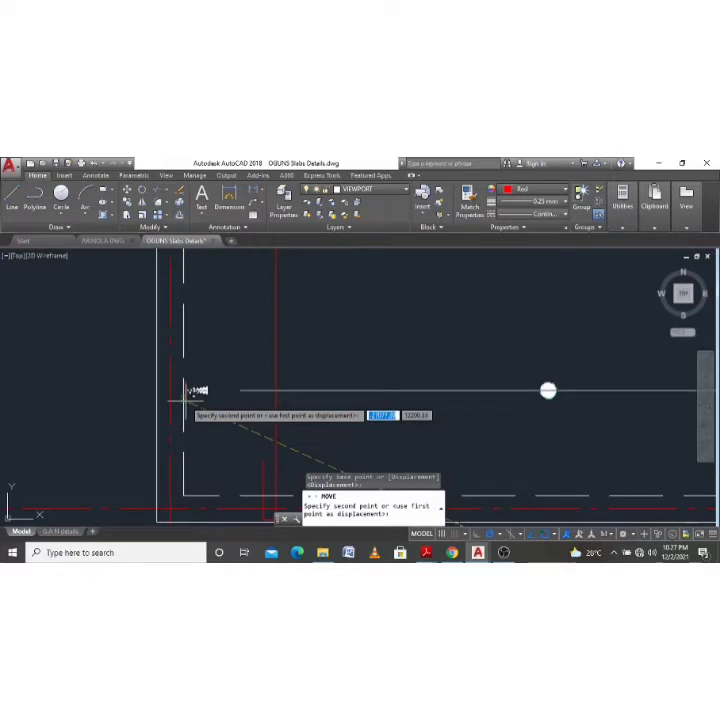
pyautogui.click(190, 390)
# Move the line's right arrowhead together with the (38) marker left, placing the arrowhead just beyond the vertical red bar.
pyautogui.scroll(-2, 224, 437)
pyautogui.scroll(2, 224, 437)
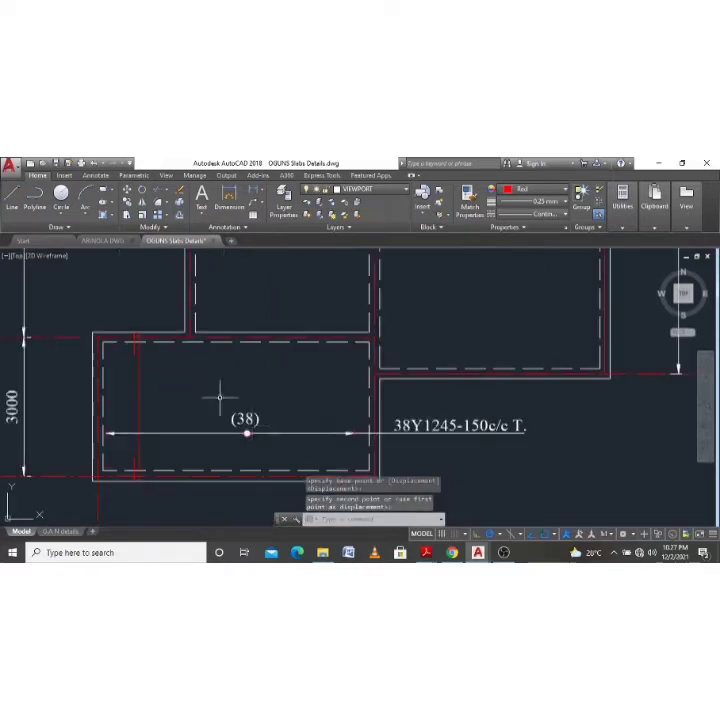
pyautogui.click(330, 433)
pyautogui.click(364, 452)
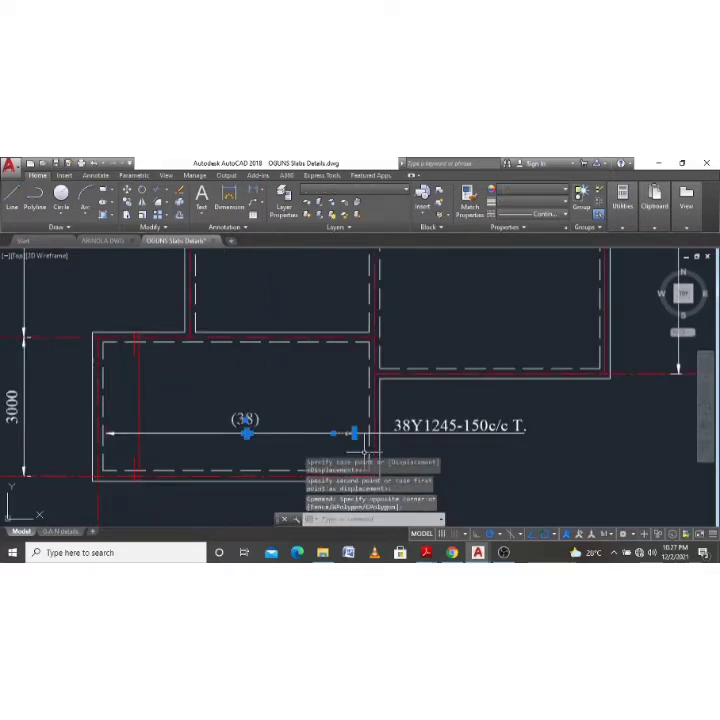
pyautogui.click(354, 426)
pyautogui.write('m')
pyautogui.press('Return')
pyautogui.click(355, 432)
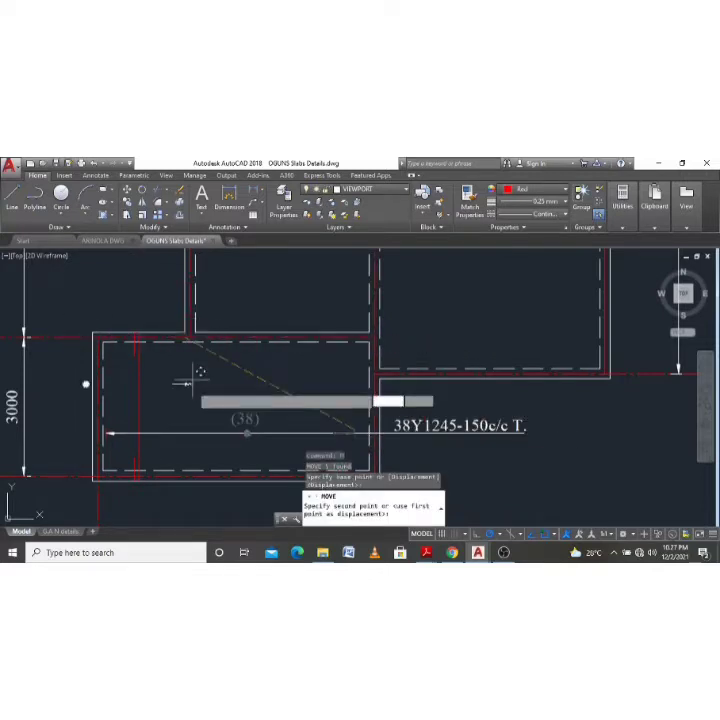
pyautogui.click(181, 430)
# Move the relocated arrowhead down so it sits on the horizontal line.
pyautogui.click(165, 410)
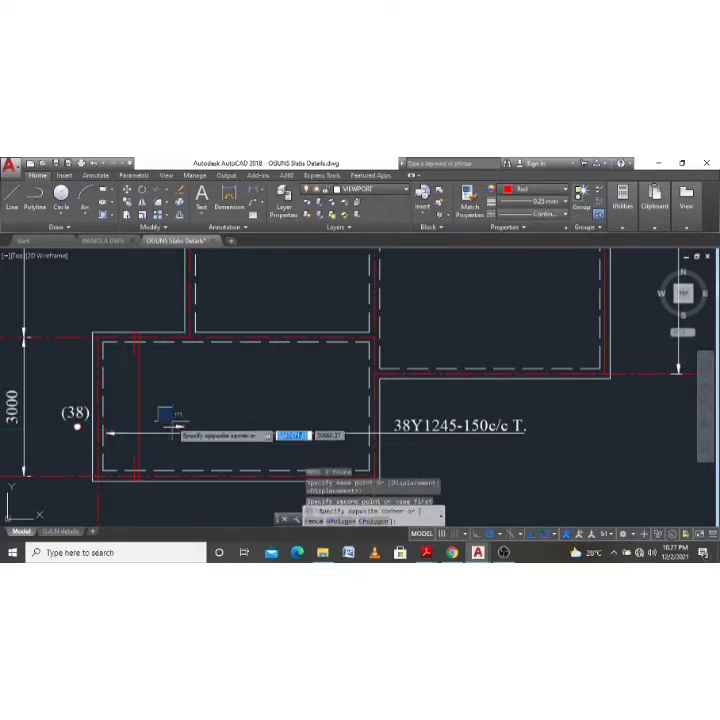
pyautogui.click(201, 450)
pyautogui.write('m')
pyautogui.press('Return')
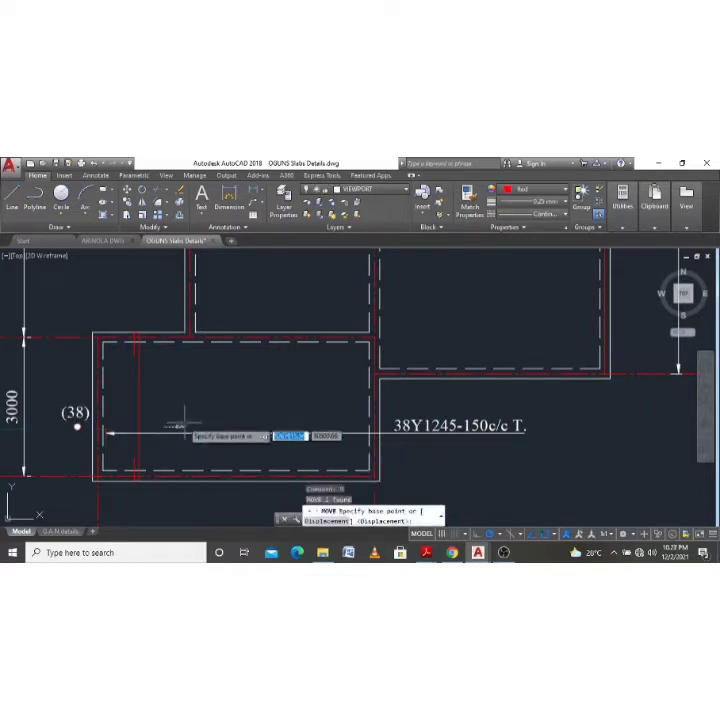
pyautogui.scroll(3, 182, 425)
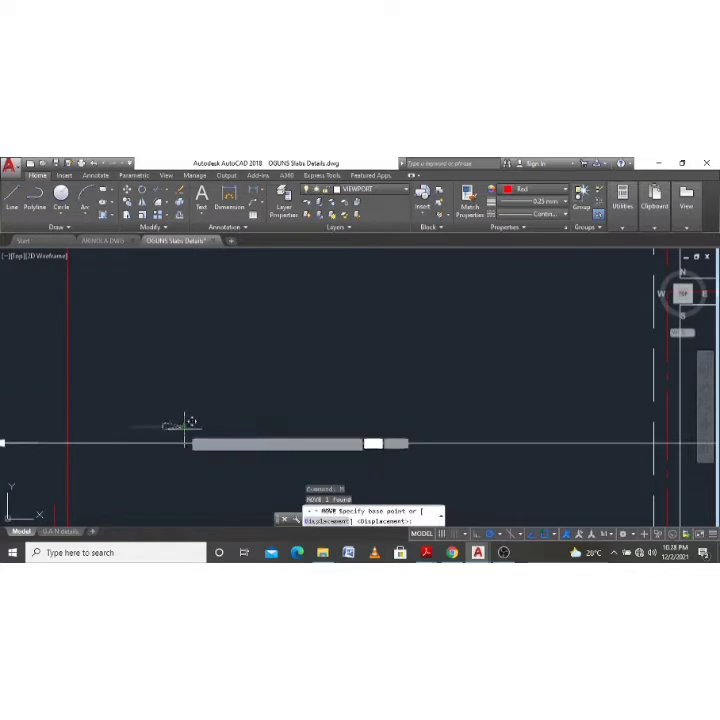
pyautogui.click(190, 434)
pyautogui.click(186, 442)
# Move the (38) label and its dot onto the crossing of the vertical red bar and the horizontal line.
pyautogui.scroll(-3, 247, 408)
pyautogui.scroll(-2, 247, 408)
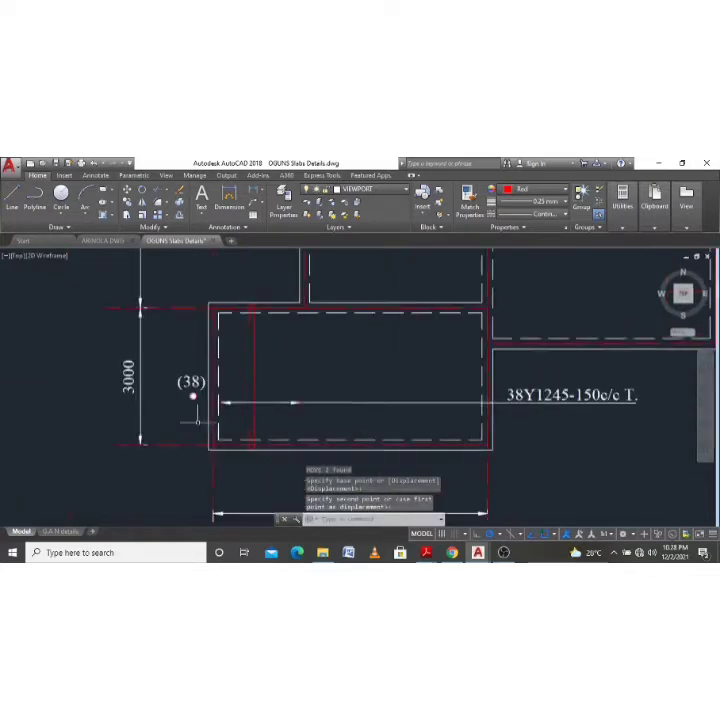
pyautogui.scroll(2, 161, 342)
pyautogui.click(158, 332)
pyautogui.click(222, 408)
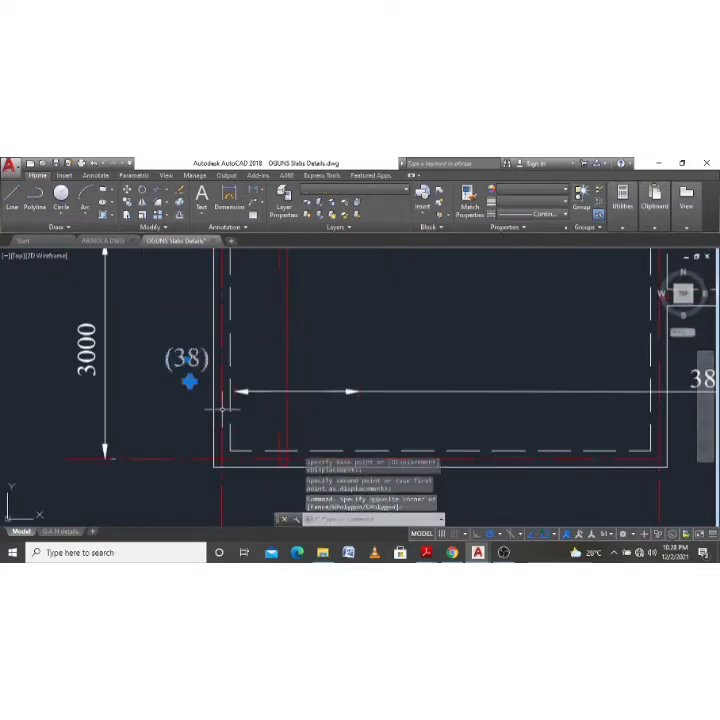
pyautogui.write('m')
pyautogui.press('Return')
pyautogui.click(190, 381)
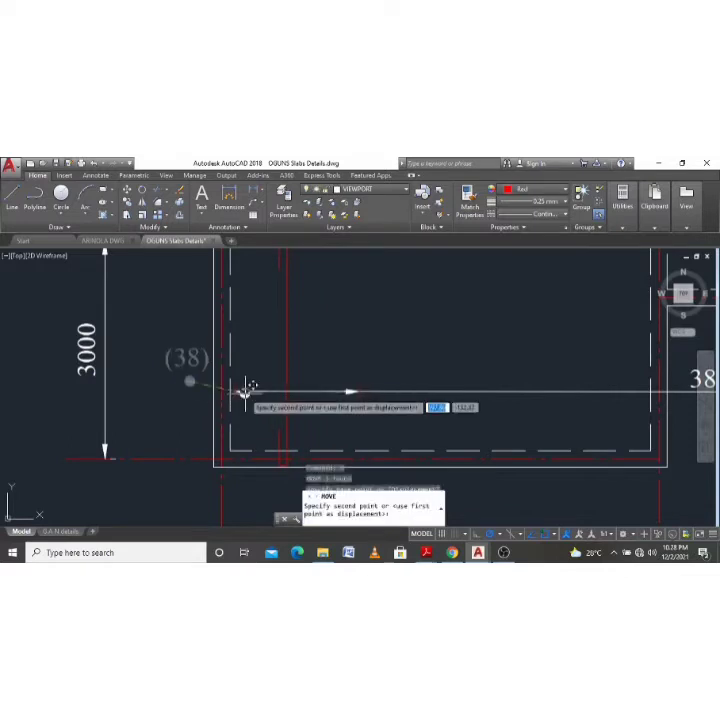
pyautogui.click(288, 389)
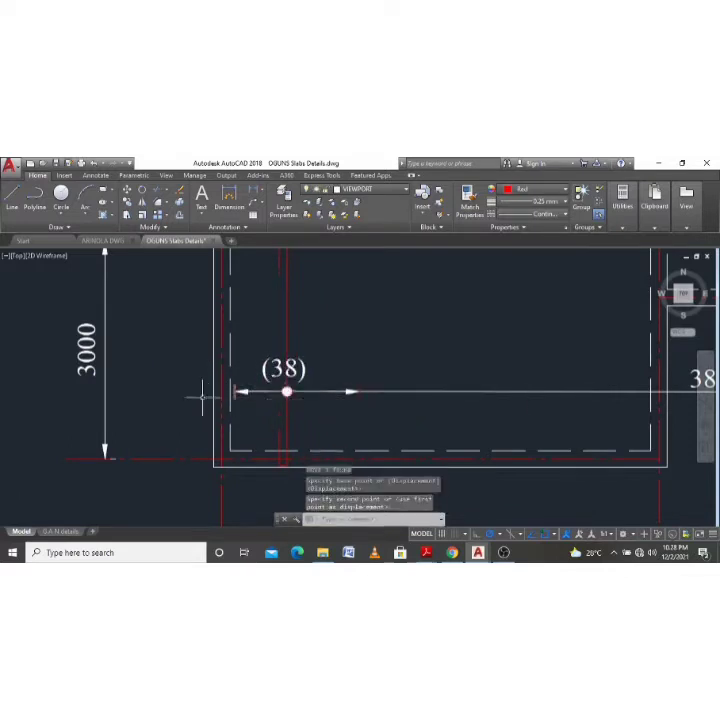
# Stretch the horizontal line's outer end and the 38Y1245-150c/c T. note further to the right, away from the panel.
pyautogui.scroll(-5, 201, 395)
pyautogui.scroll(2, 252, 393)
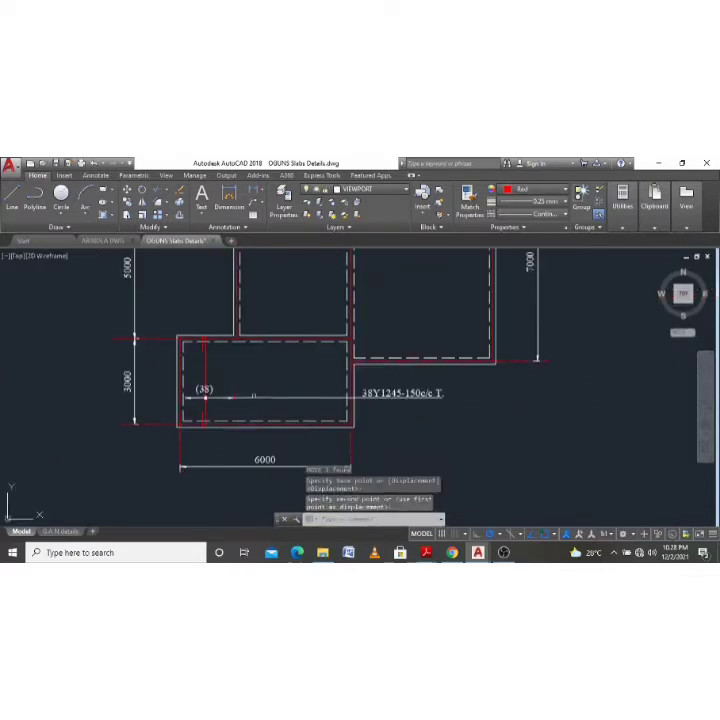
pyautogui.click(462, 412)
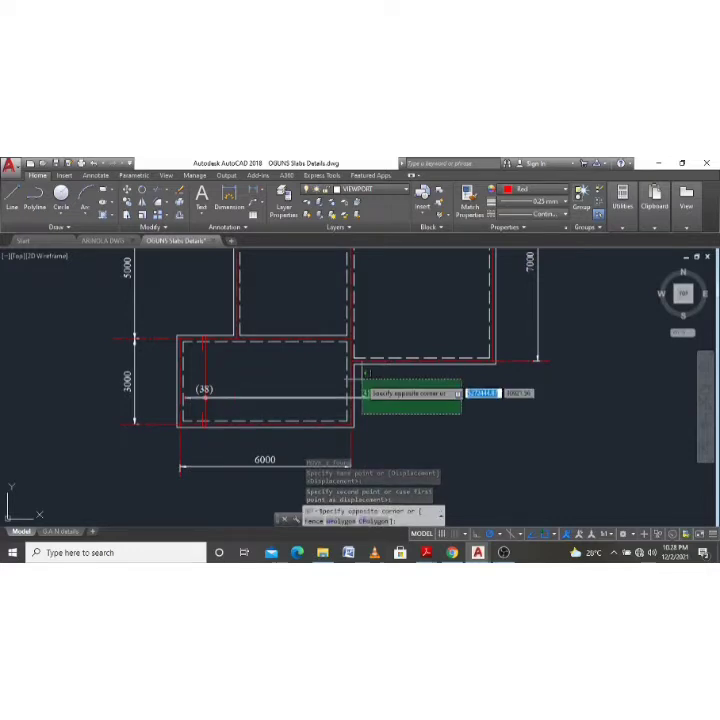
pyautogui.click(358, 378)
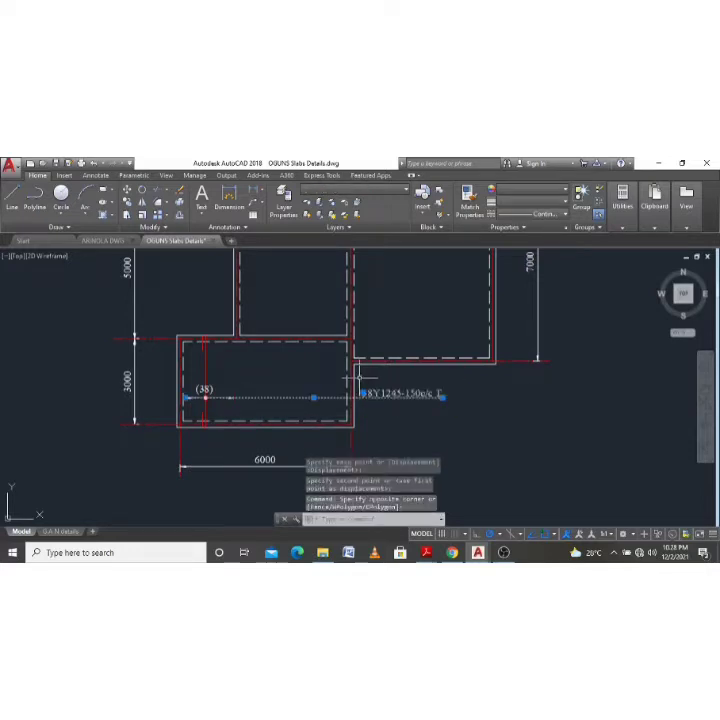
pyautogui.write('s')
pyautogui.press('space')
pyautogui.click(424, 435)
pyautogui.click(455, 432)
# Move the remaining loose vertical red bar symbol into the 6000 by 3000 panel, just right of mid-span, with its foot on the lower slab edge.
pyautogui.scroll(-4, 190, 391)
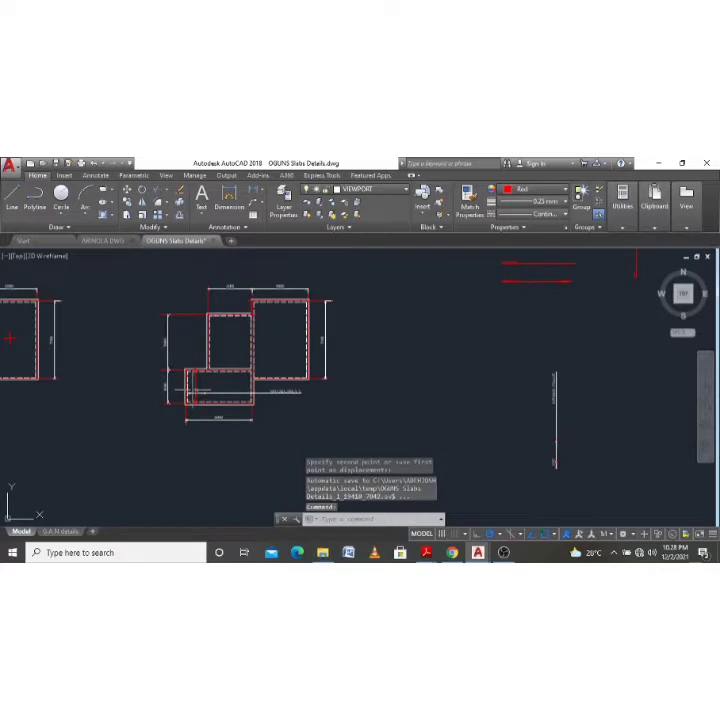
pyautogui.scroll(-2, 284, 440)
pyautogui.click(503, 333)
pyautogui.click(465, 290)
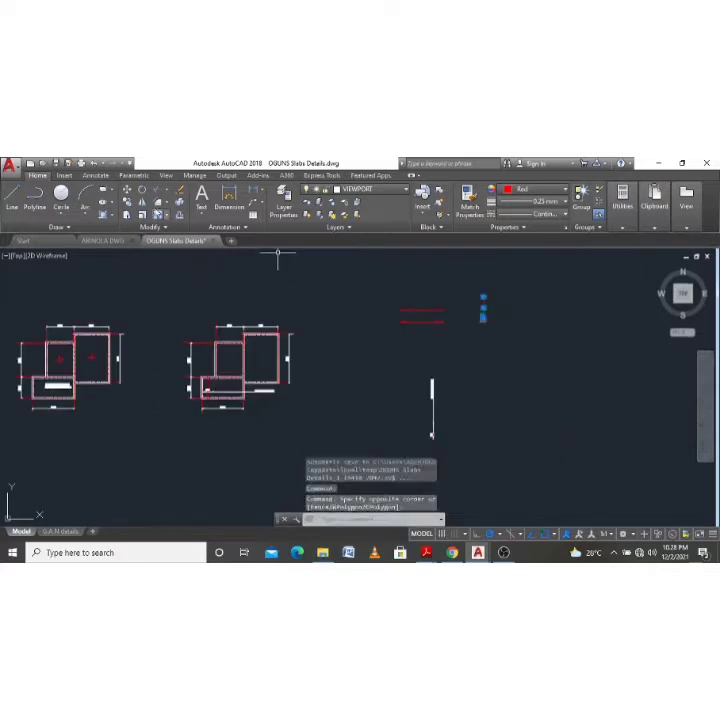
pyautogui.write('m')
pyautogui.press('Return')
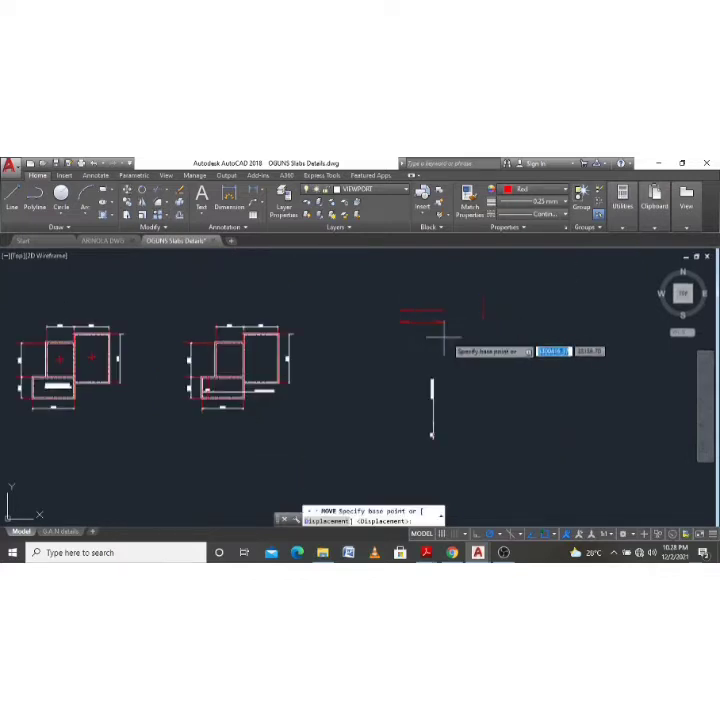
pyautogui.scroll(5, 482, 317)
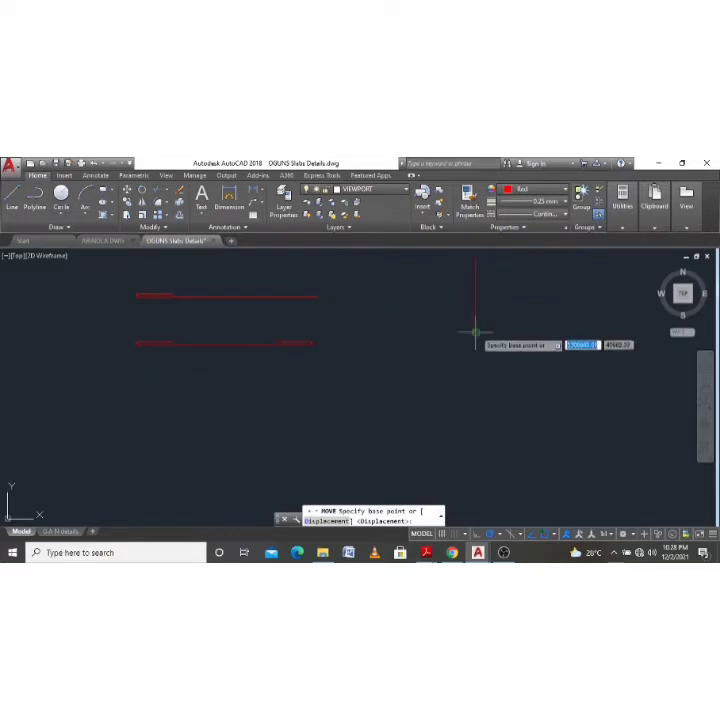
pyautogui.click(476, 332)
pyautogui.scroll(-3, 476, 332)
pyautogui.scroll(4, 233, 400)
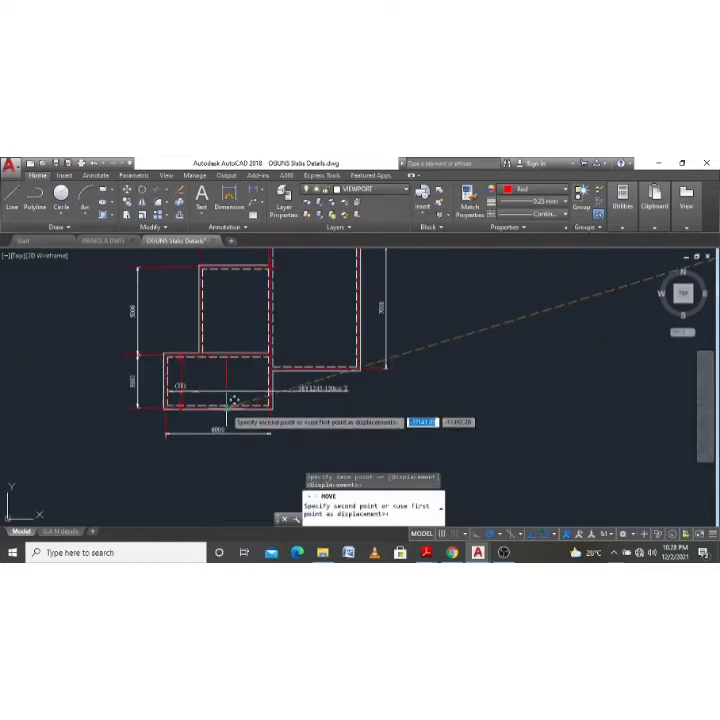
pyautogui.scroll(4, 233, 400)
pyautogui.click(225, 418)
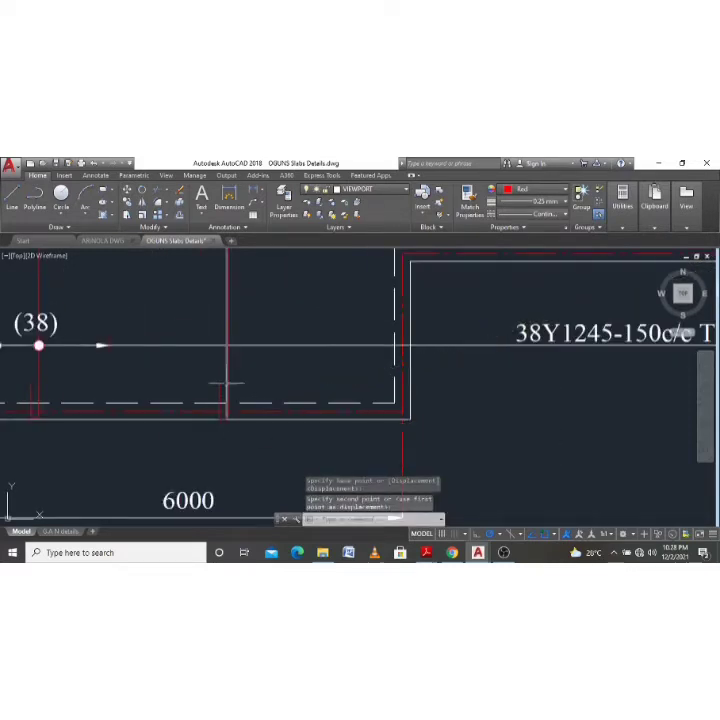
# Move the second vertical red bar up by 20 from the lower slab edge.
pyautogui.click(209, 379)
pyautogui.click(260, 466)
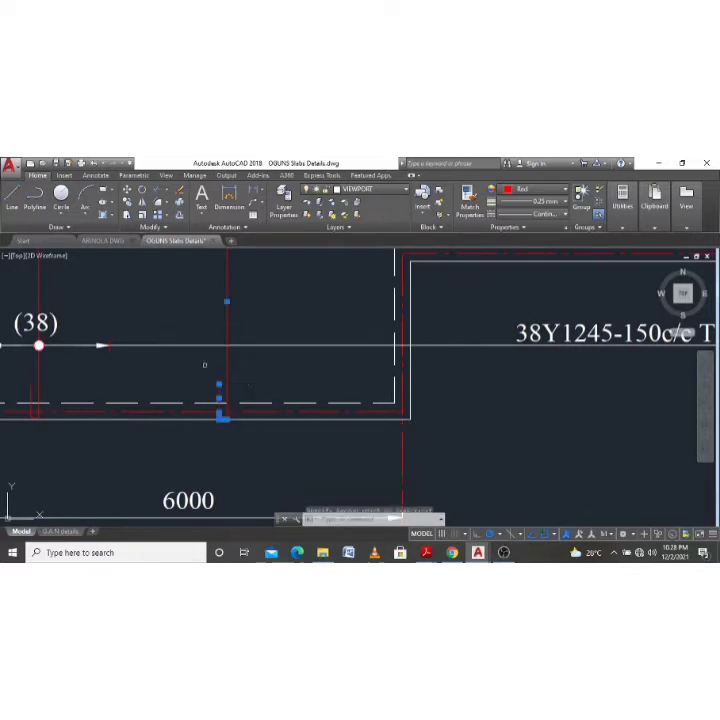
pyautogui.write('m')
pyautogui.press('Return')
pyautogui.click(265, 373)
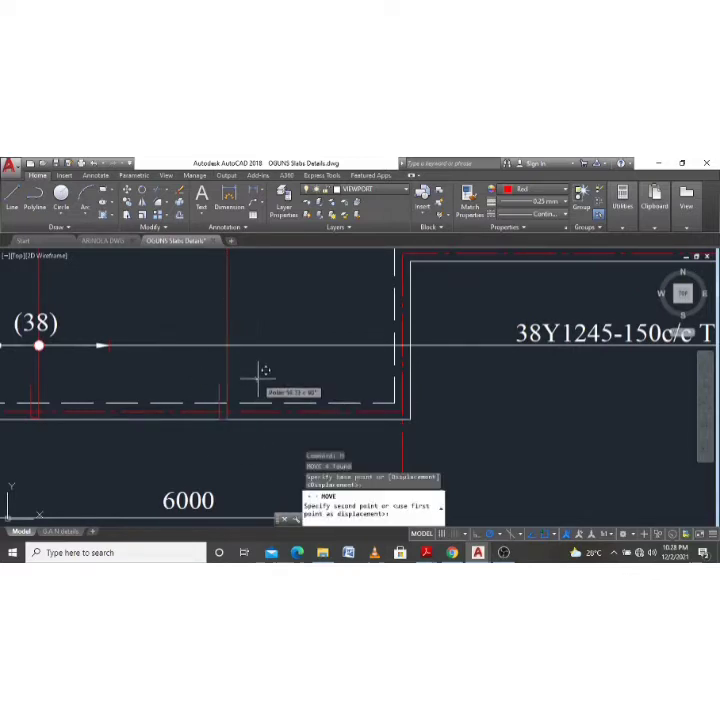
pyautogui.write('20')
pyautogui.press('Return')
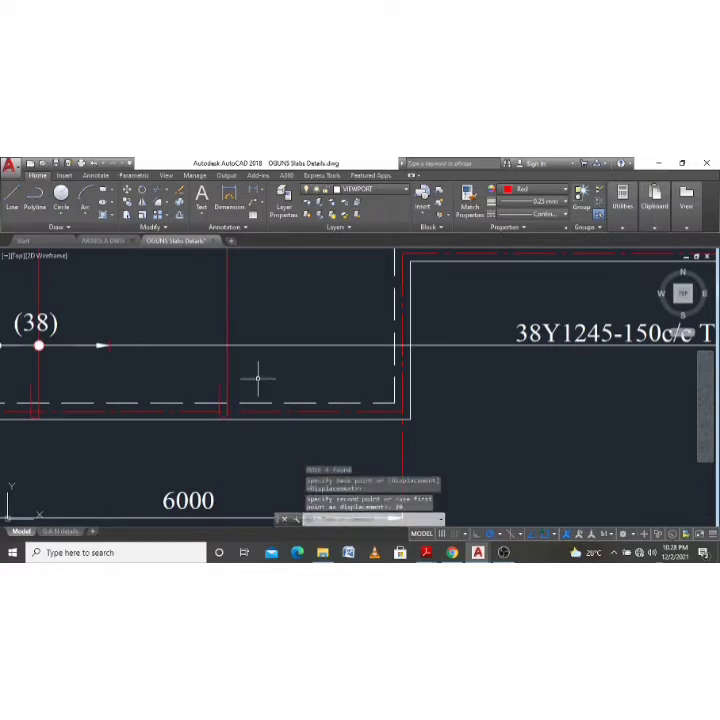
# Examine the bars, range line and note in the 6000 by 3000 panel together with the adjoining slab panels.
pyautogui.scroll(-5, 257, 378)
pyautogui.scroll(3, 237, 346)
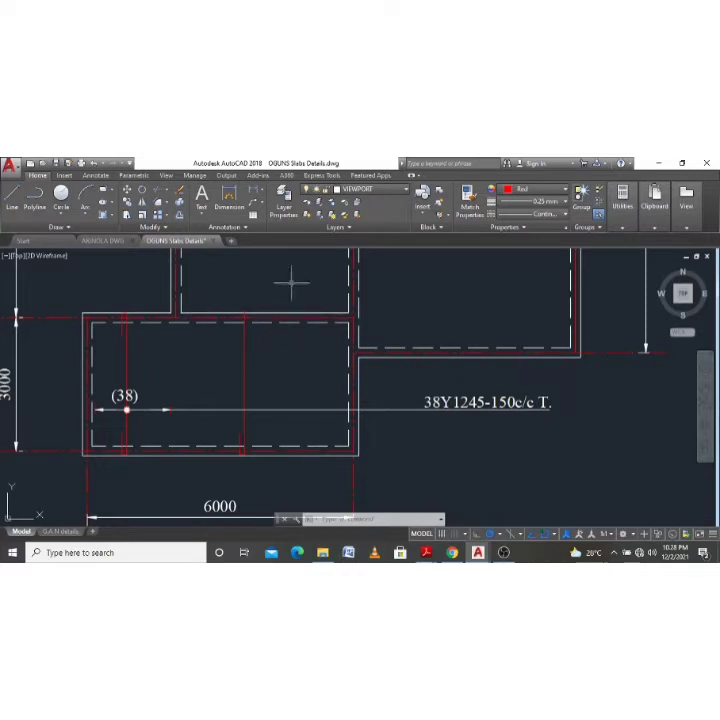
pyautogui.scroll(-4, 244, 439)
pyautogui.scroll(6, 262, 342)
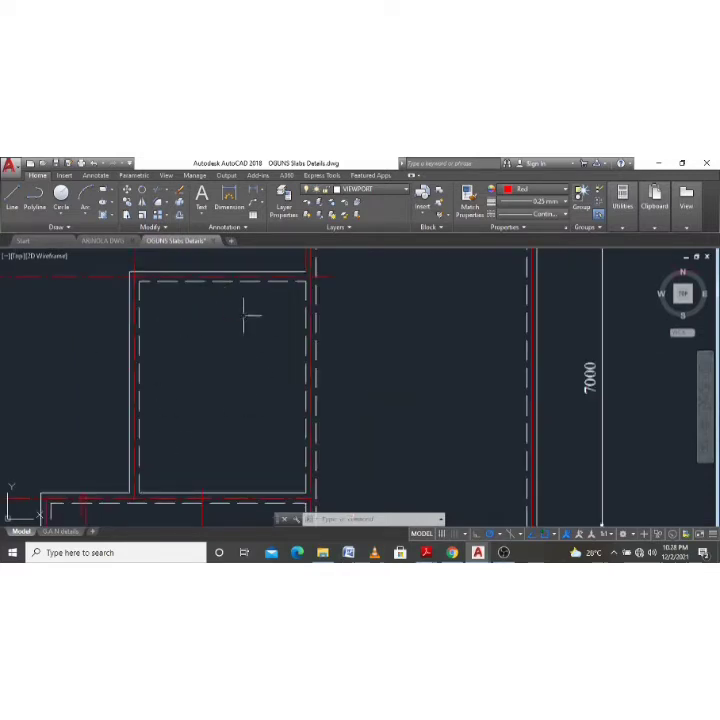
pyautogui.scroll(-4, 231, 358)
pyautogui.scroll(5, 212, 395)
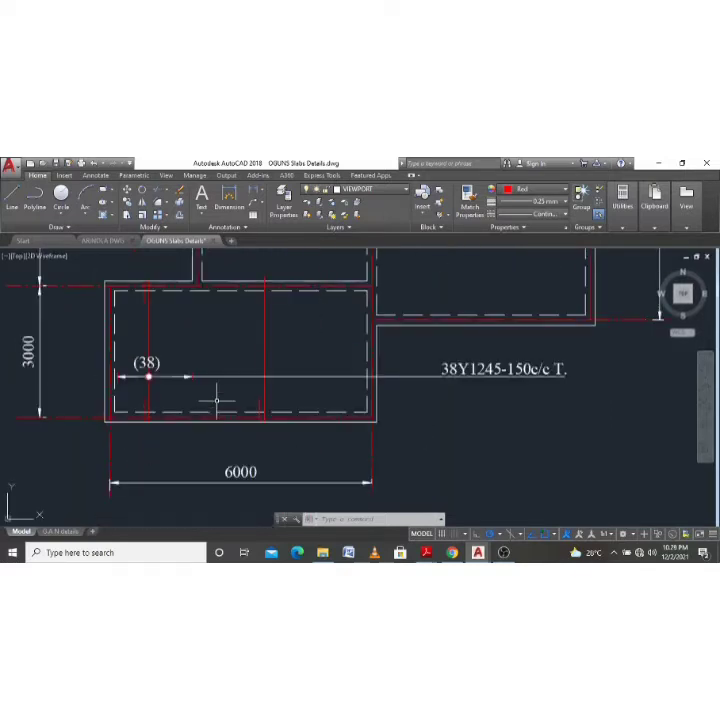
pyautogui.scroll(-3, 206, 392)
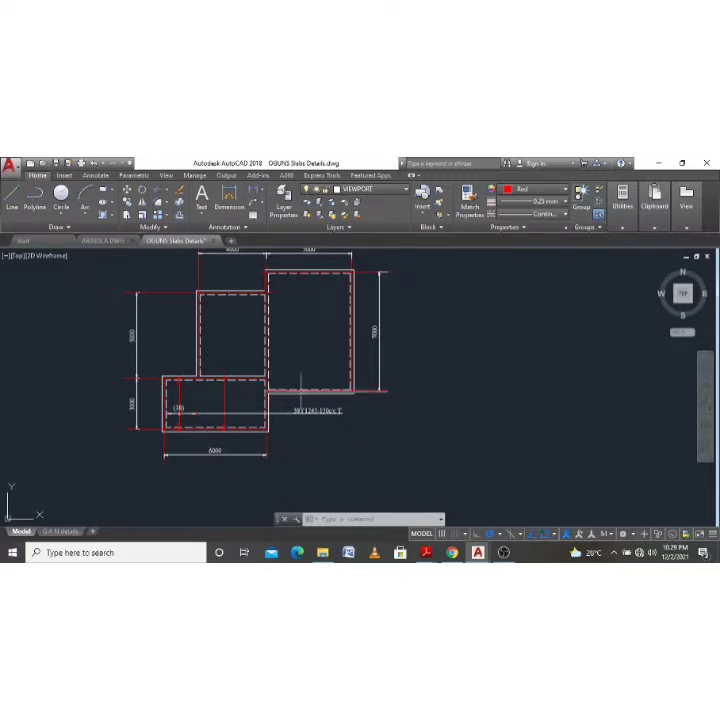
pyautogui.moveTo(300, 388)
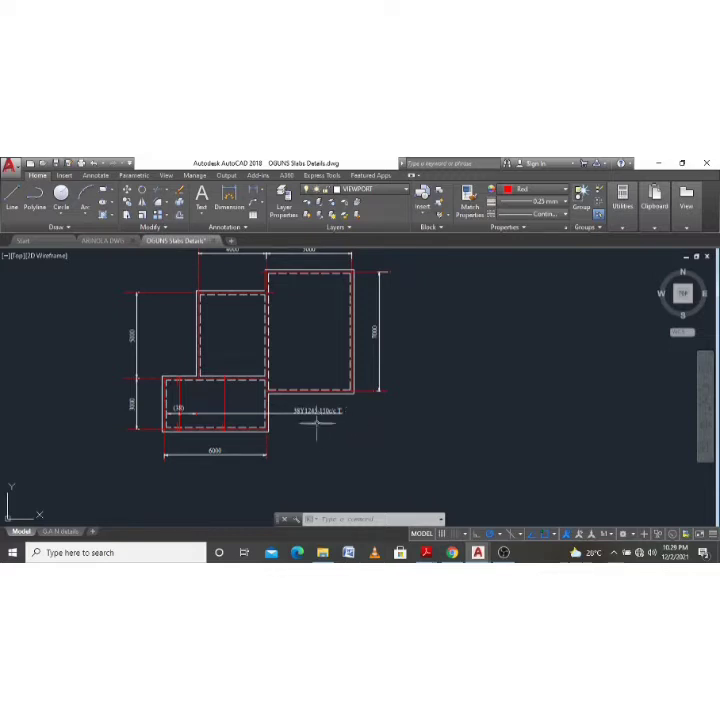
pyautogui.scroll(2, 211, 420)
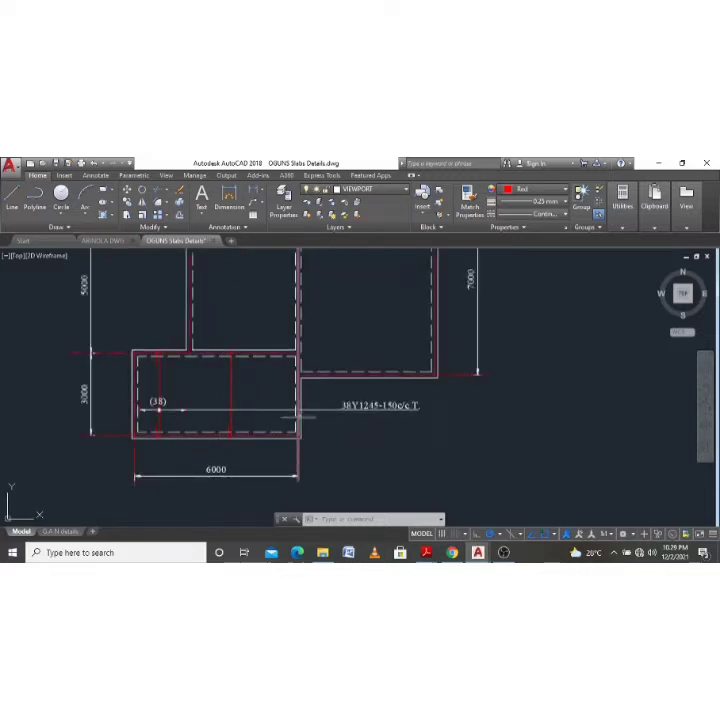
pyautogui.scroll(2, 165, 410)
pyautogui.scroll(-6, 278, 395)
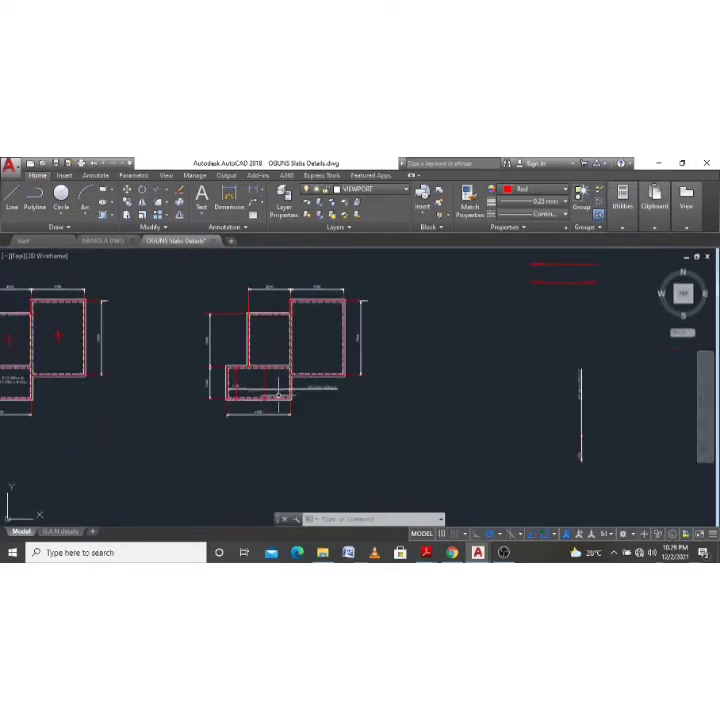
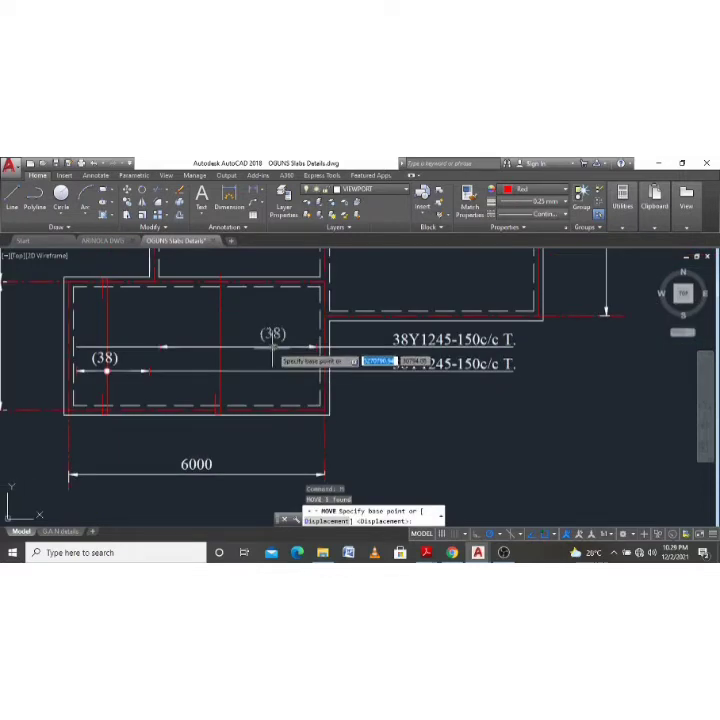
# Move the upper (38) label and its dot onto the second vertical red bar, and trim the range line's excess beyond its inner arrowhead.
pyautogui.click(274, 347)
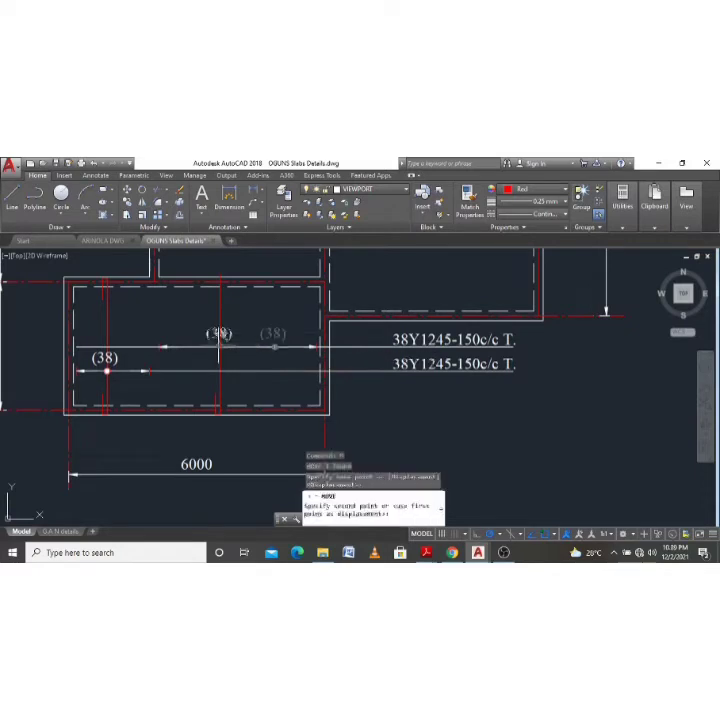
pyautogui.click(218, 347)
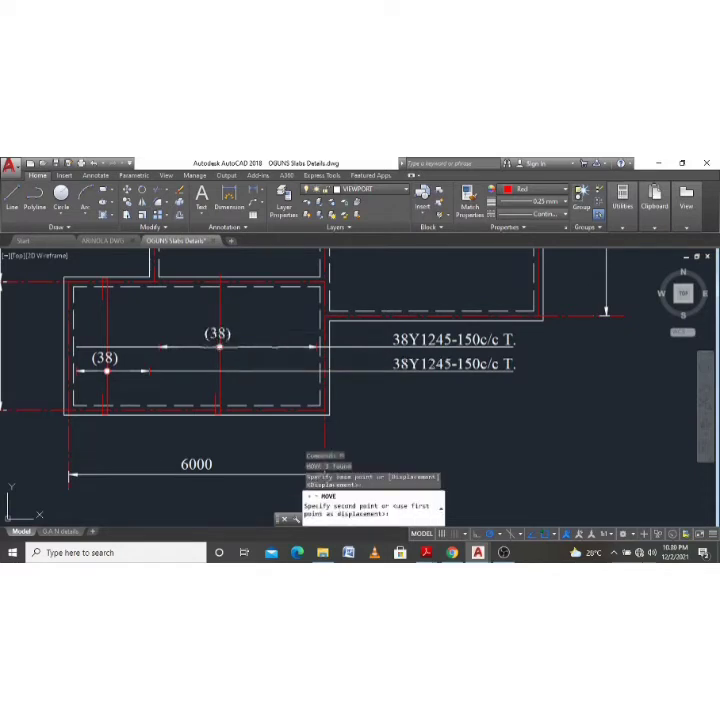
pyautogui.click(161, 346)
pyautogui.click(158, 346)
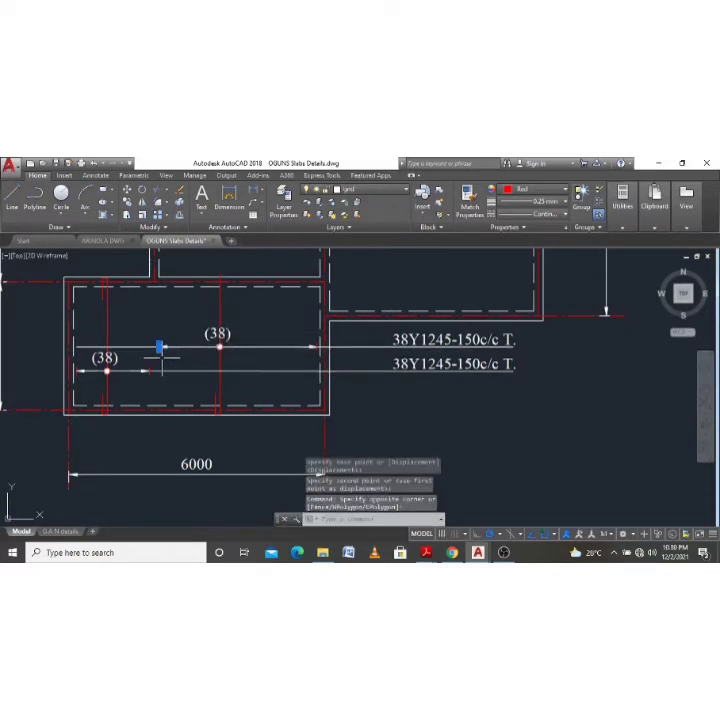
pyautogui.write('tr')
pyautogui.press('space')
pyautogui.press('Escape')
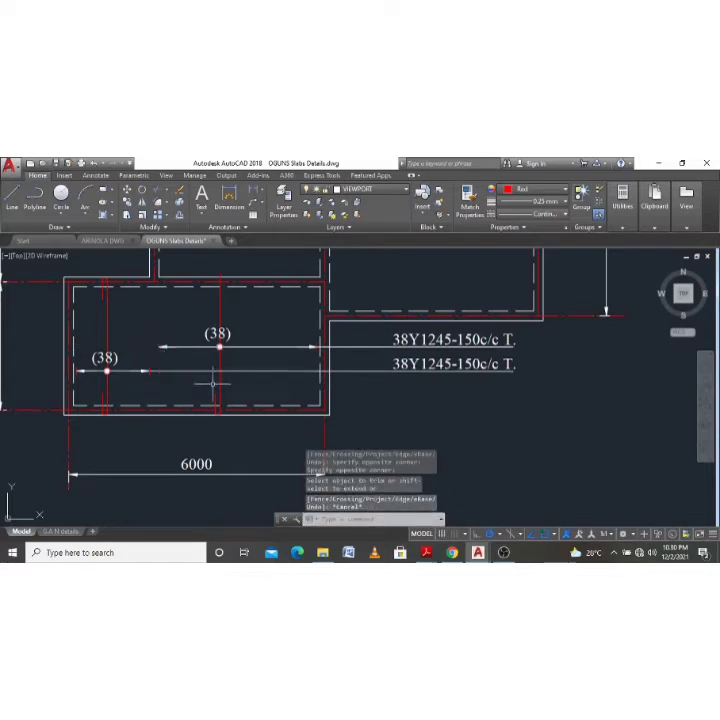
# Measure the horizontal distance from the lower panel's outer dashed edge to the wall corner of the panel above.
pyautogui.scroll(-2, 190, 400)
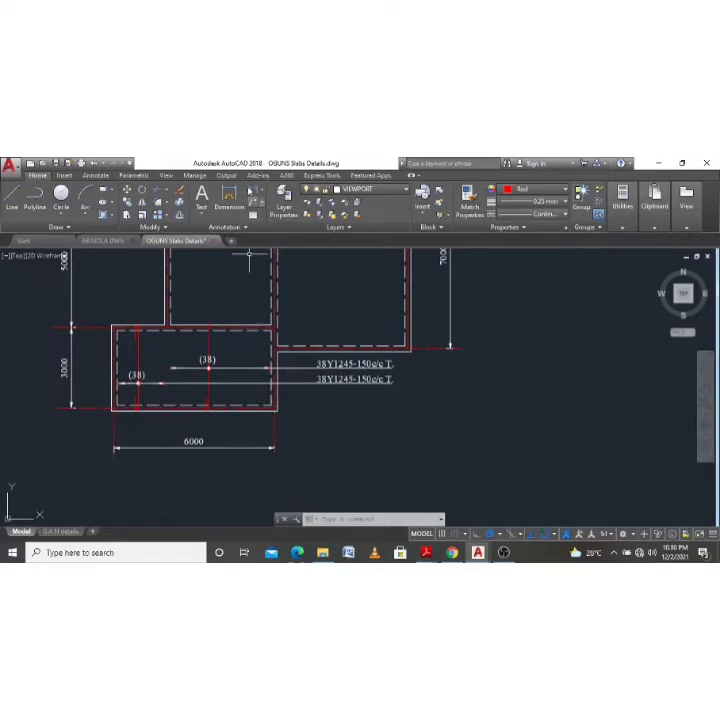
pyautogui.click(229, 200)
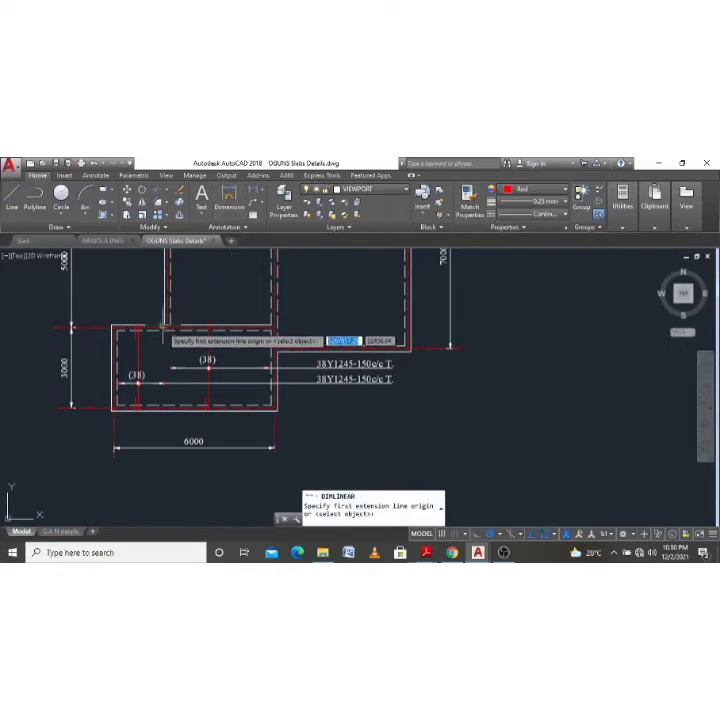
pyautogui.scroll(2, 163, 327)
pyautogui.click(108, 320)
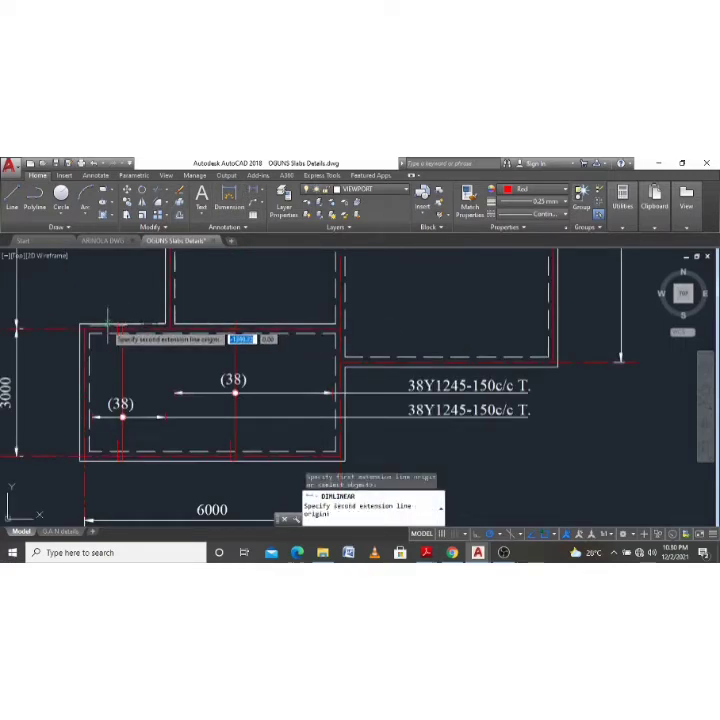
pyautogui.click(90, 326)
pyautogui.scroll(2, 131, 280)
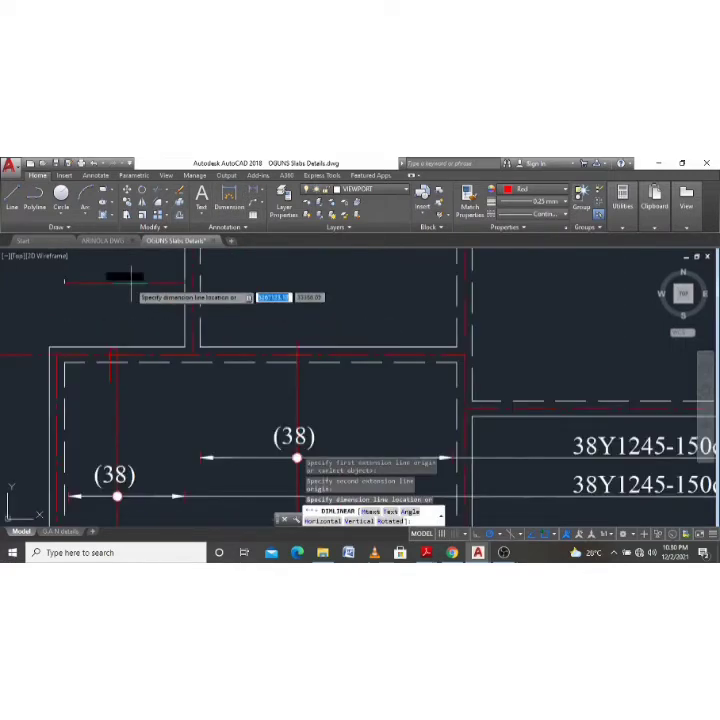
pyautogui.press('Escape')
pyautogui.scroll(-2, 131, 294)
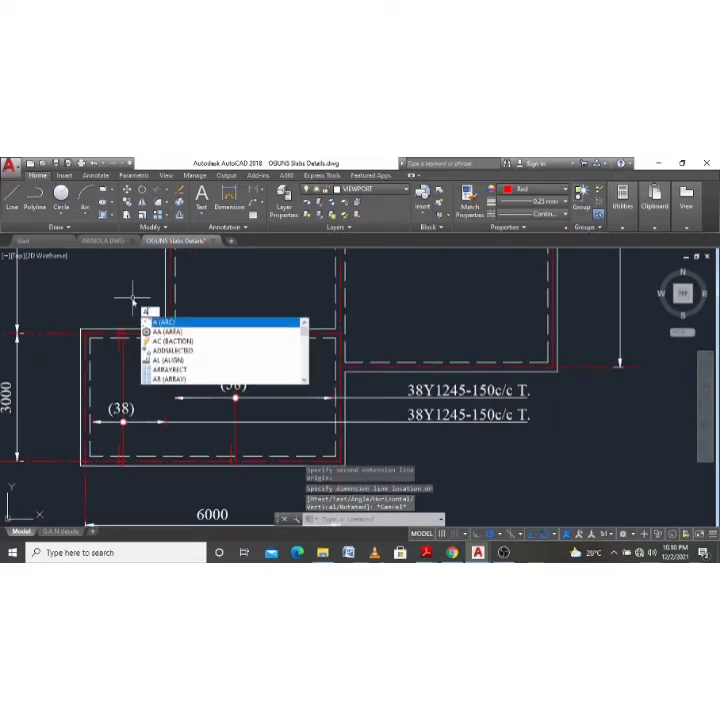
pyautogui.press('Escape')
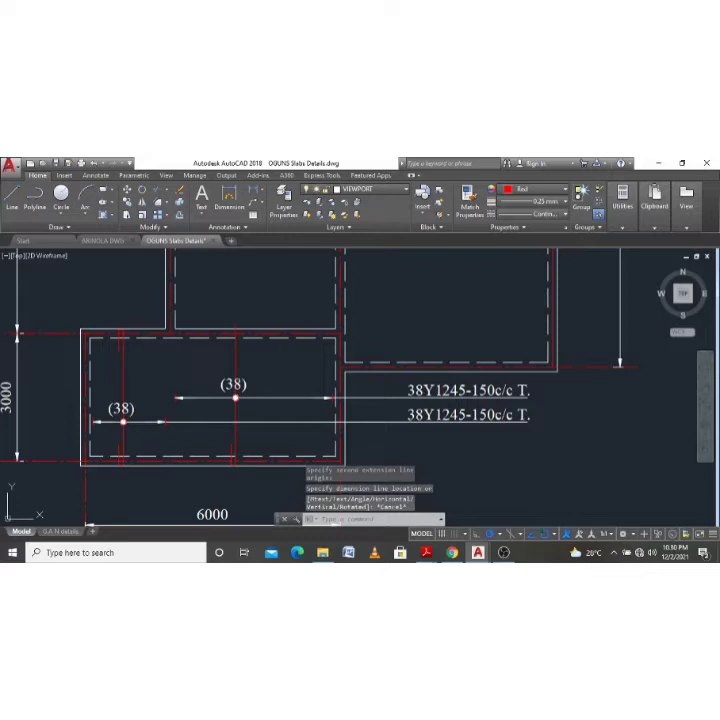
# Calculate the bar count for the shorter range with QuickCalc as 1775/200.
pyautogui.write('QC')
pyautogui.press('Return')
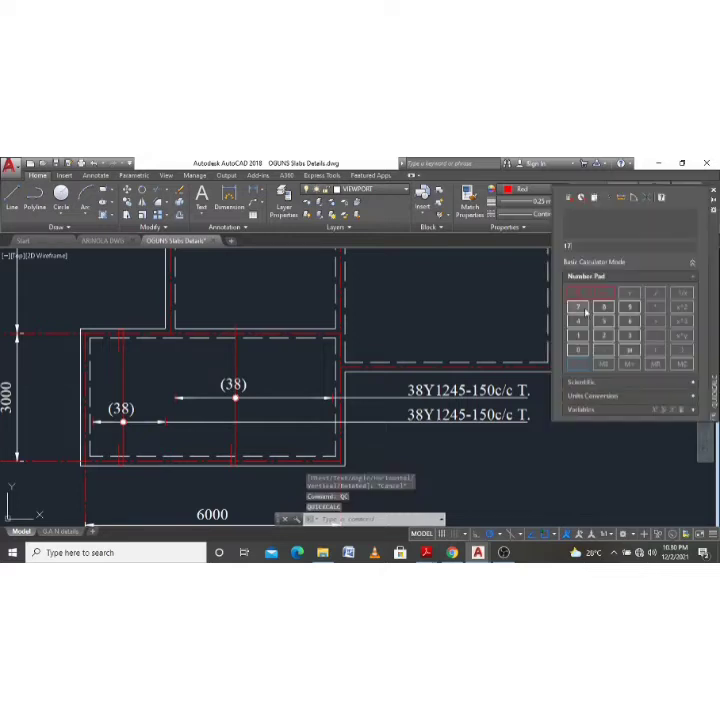
pyautogui.click(580, 308)
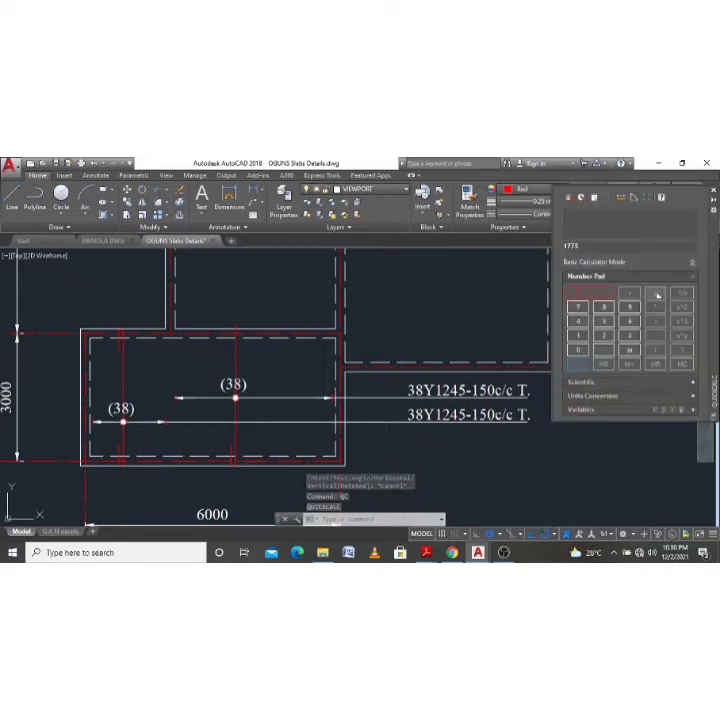
pyautogui.click(655, 294)
pyautogui.click(603, 335)
pyautogui.click(603, 307)
pyautogui.click(603, 307)
pyautogui.click(578, 363)
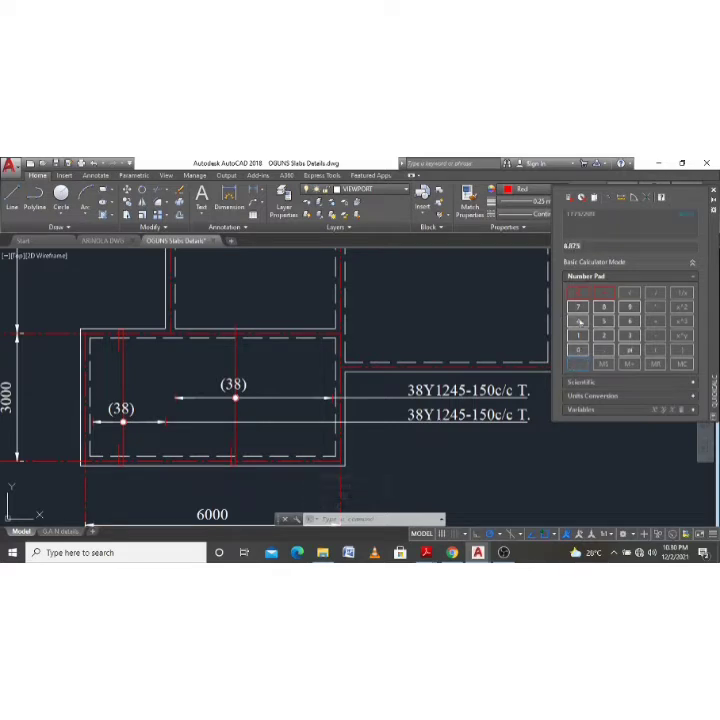
pyautogui.click(647, 197)
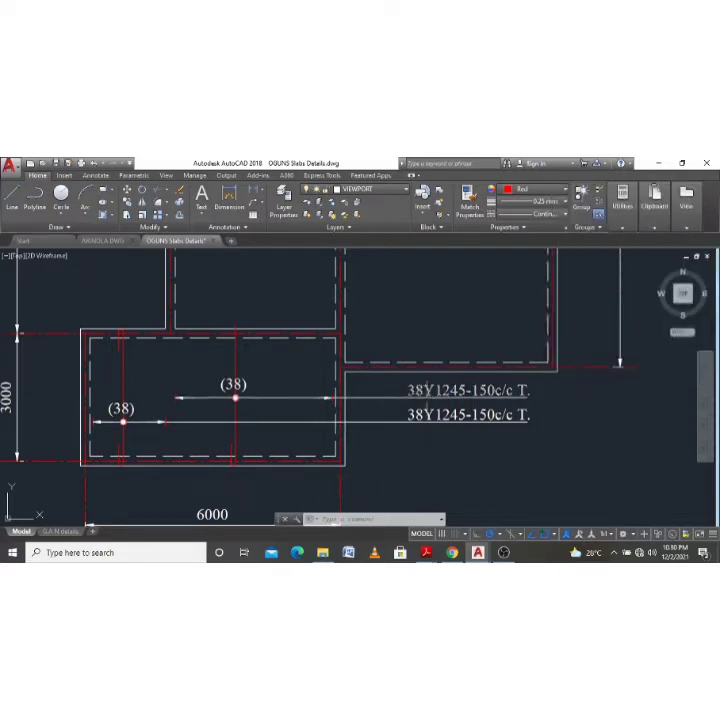
# Change the lower bar note beside the 6000 by 3000 panel to 9R1245-200c/c B.
pyautogui.click(430, 413)
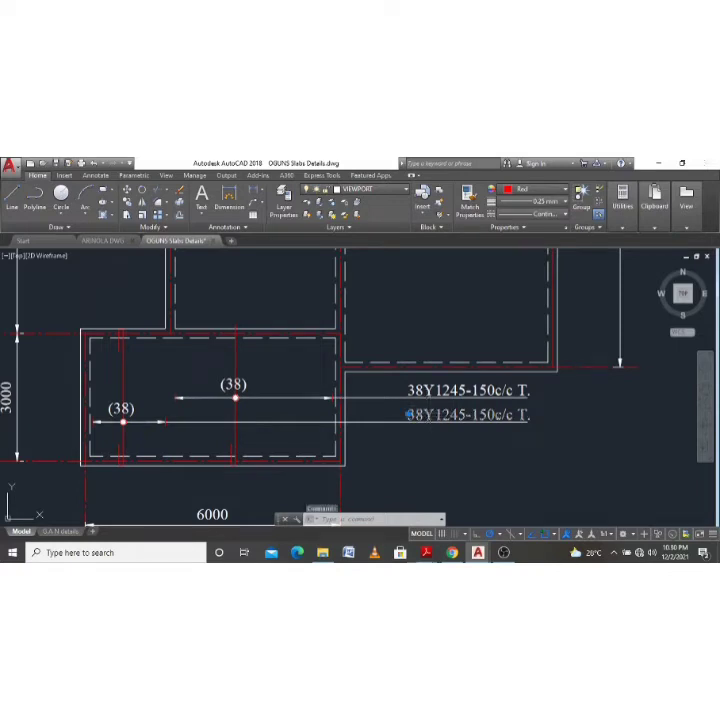
pyautogui.doubleClick(410, 414)
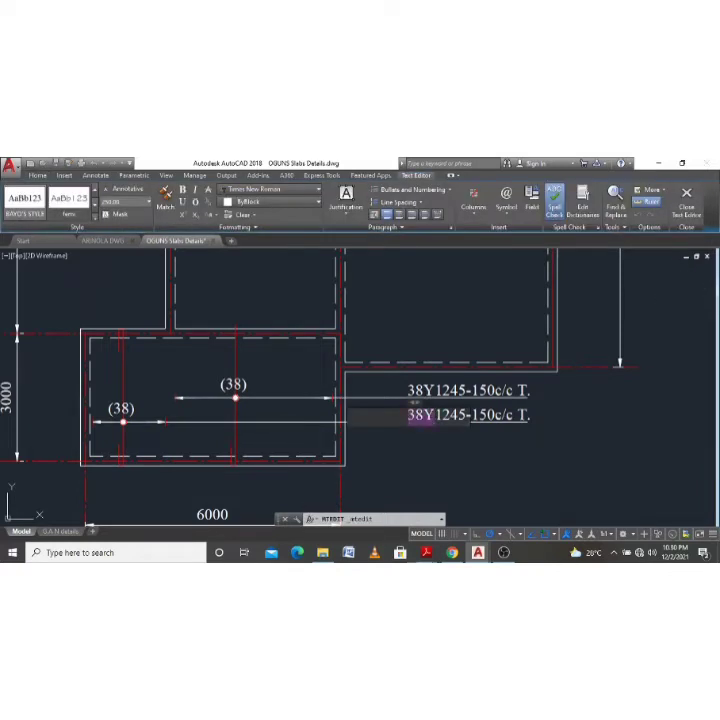
pyautogui.write('9R1')
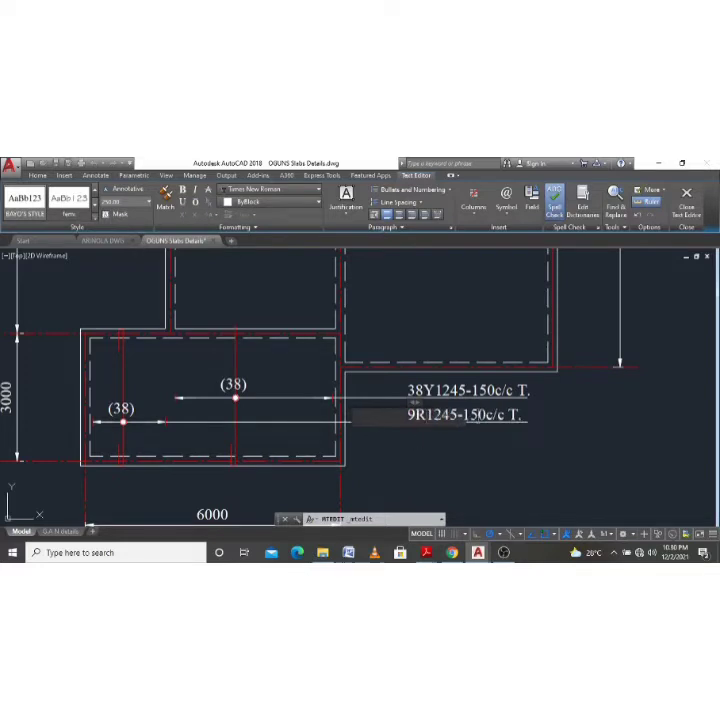
pyautogui.write('245-200')
pyautogui.click(523, 439)
# Measure the horizontal distance along the shared edge between the lower panel and the panel above it, for the longer bar range.
pyautogui.write('dli')
pyautogui.press('Return')
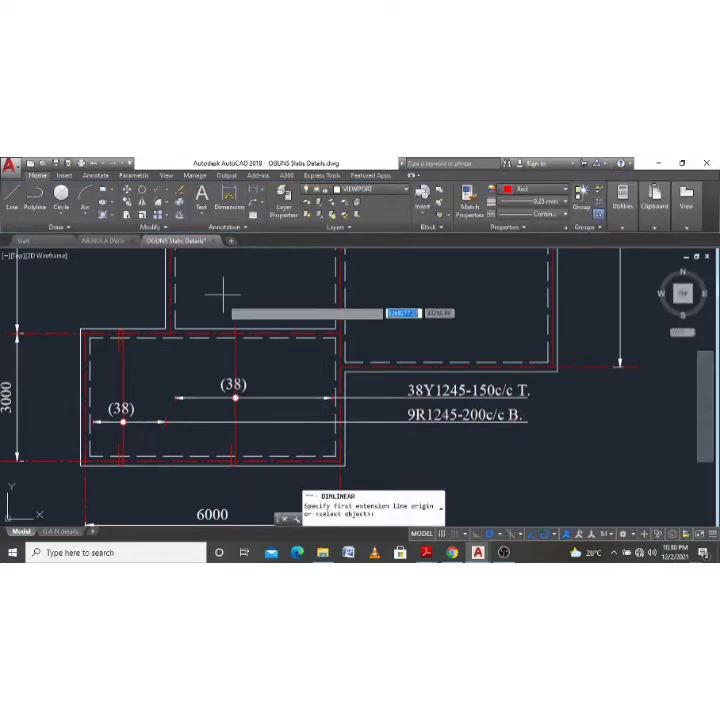
pyautogui.click(174, 330)
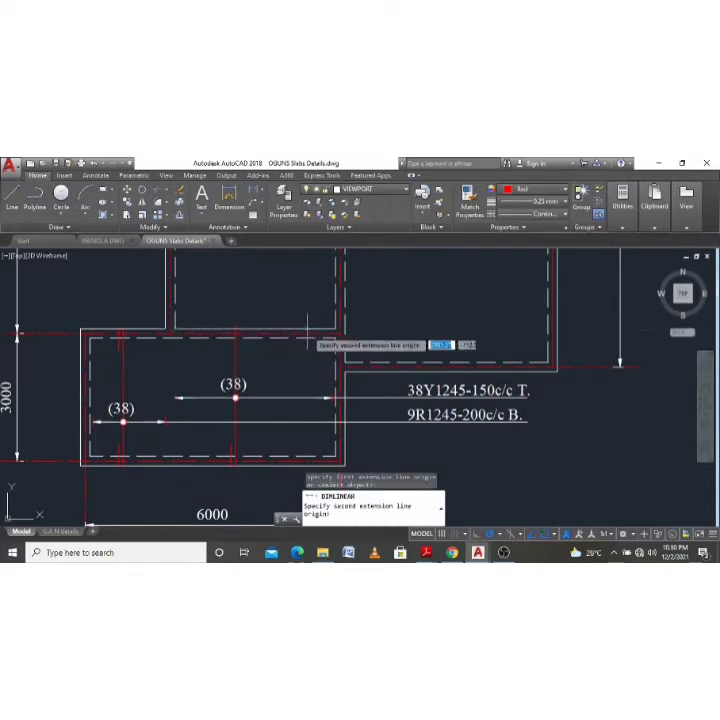
pyautogui.click(340, 328)
pyautogui.scroll(2, 300, 312)
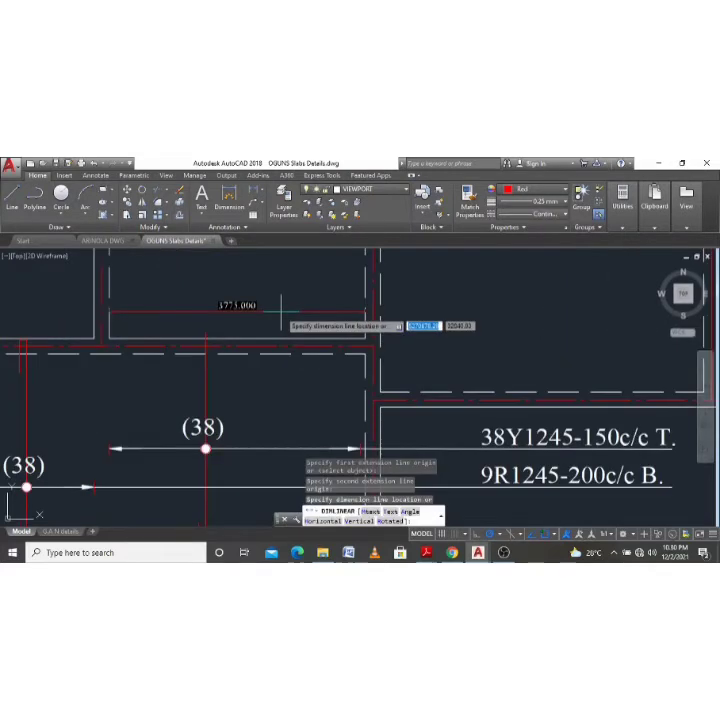
pyautogui.scroll(-4, 283, 303)
pyautogui.press('Escape')
# Calculate the bar count for the longer range with QuickCalc as 3775/200.
pyautogui.write('qc')
pyautogui.press('Return')
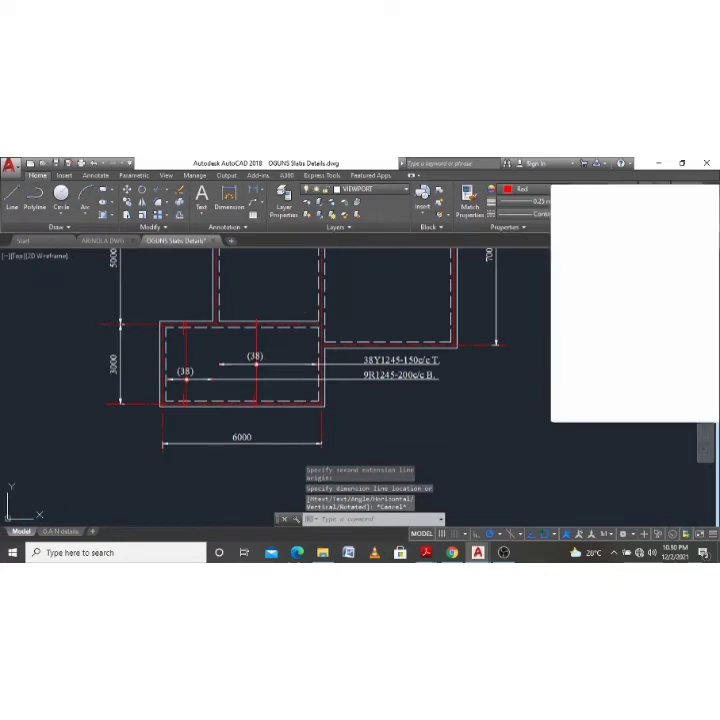
pyautogui.doubleClick(587, 215)
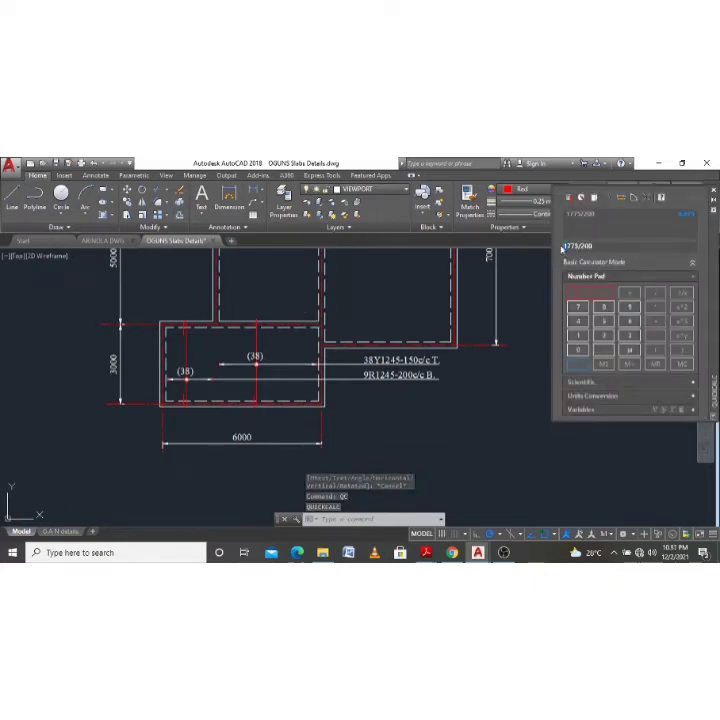
pyautogui.press('Return')
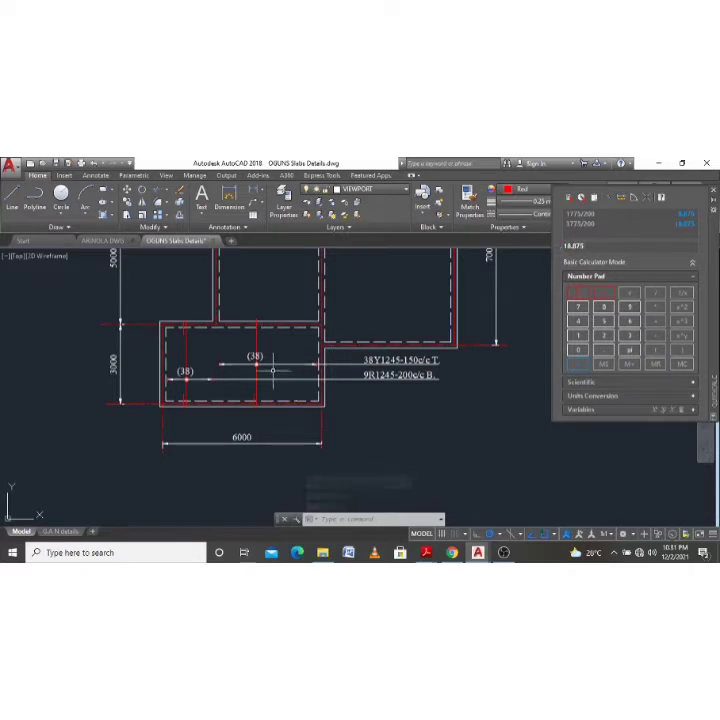
# Change the bar label on the second vertical red bar to (20).
pyautogui.click(256, 357)
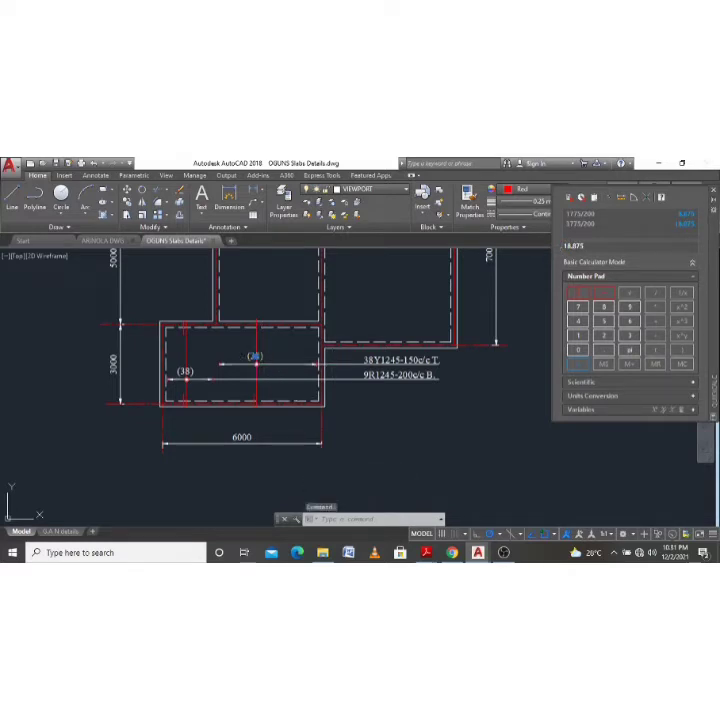
pyautogui.doubleClick(256, 357)
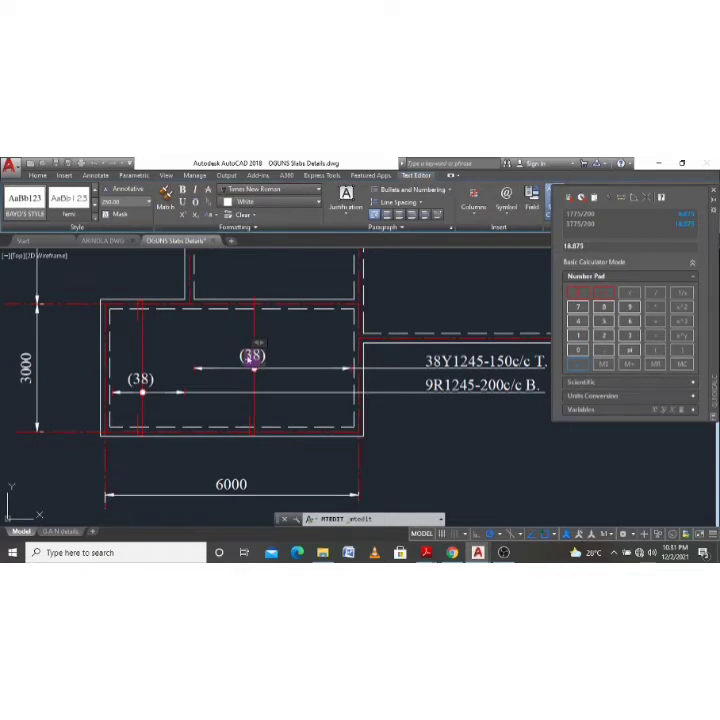
pyautogui.click(433, 368)
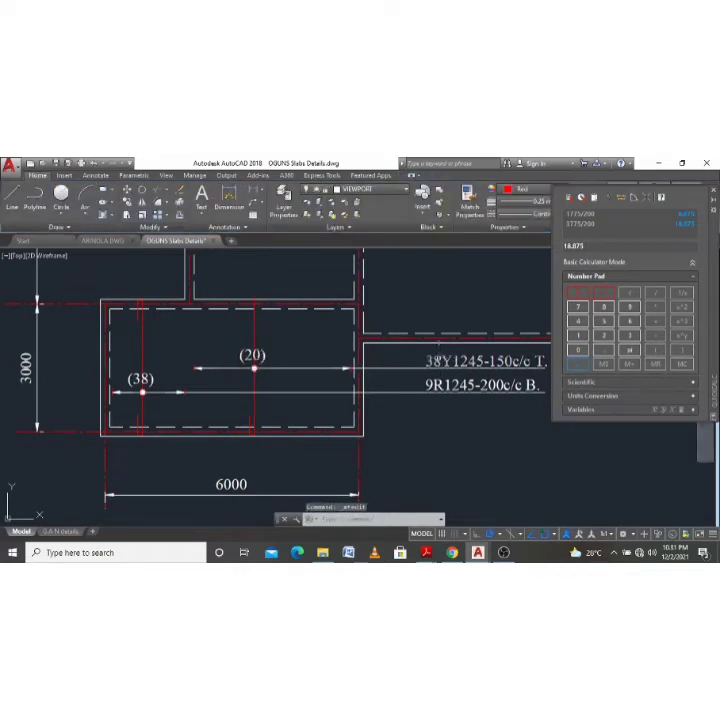
# Change the upper bar note beside the 6000 by 3000 panel to 20R1245-200c/c B.
pyautogui.doubleClick(430, 362)
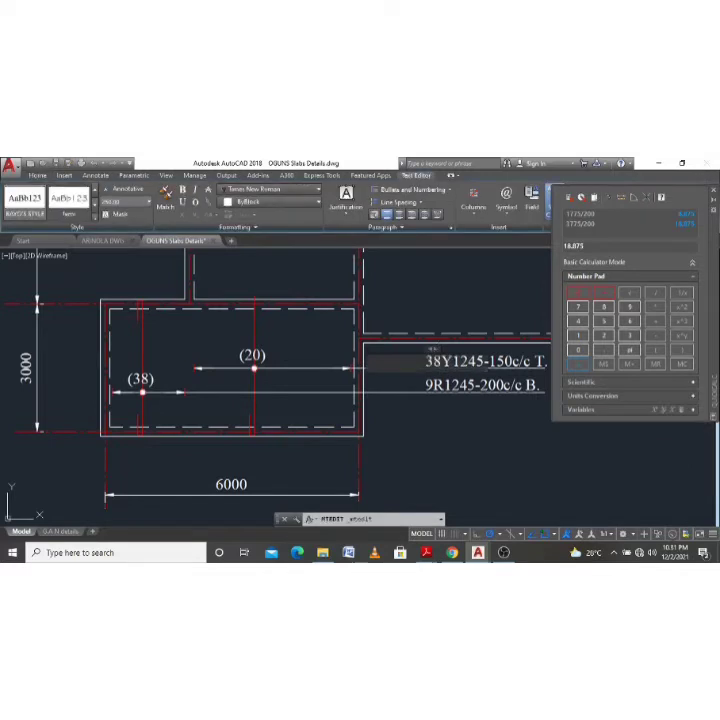
pyautogui.write('20')
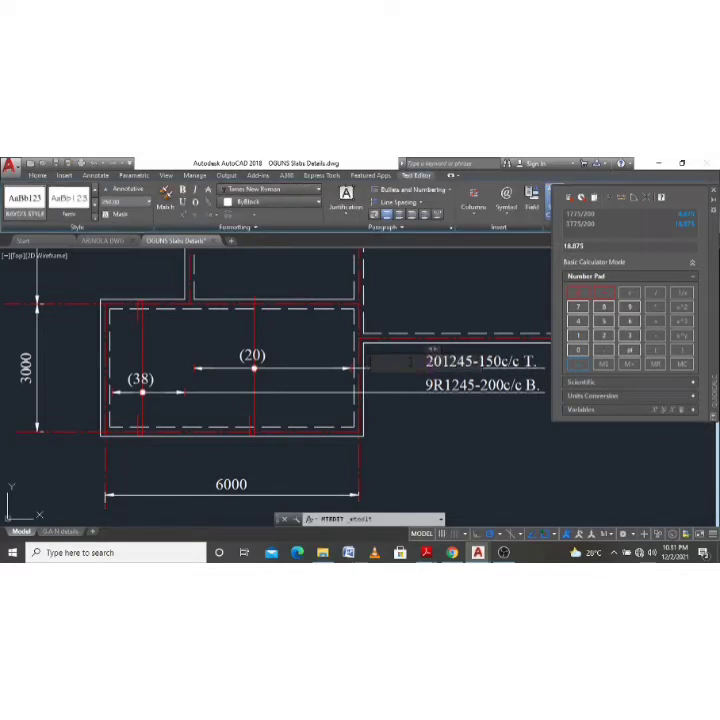
pyautogui.write('R')
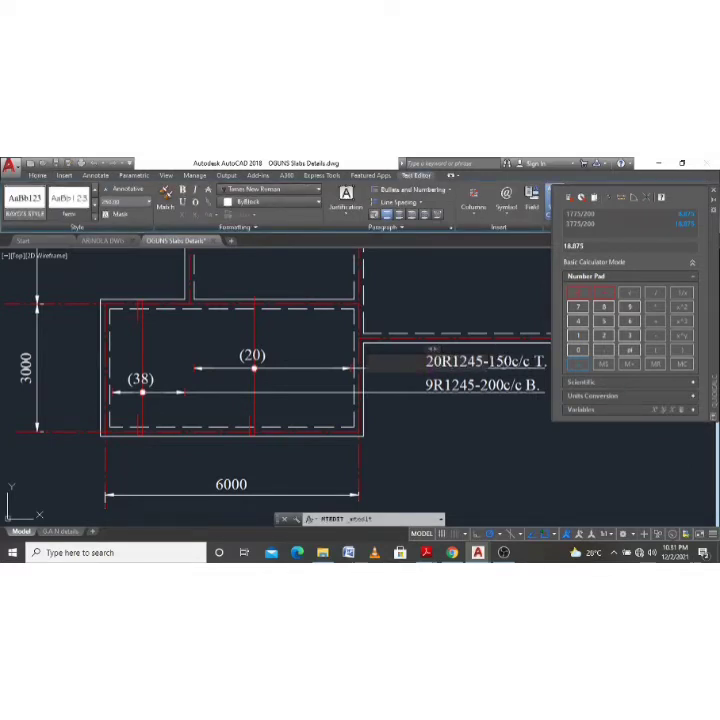
pyautogui.moveTo(487, 361); pyautogui.dragTo(497, 362)
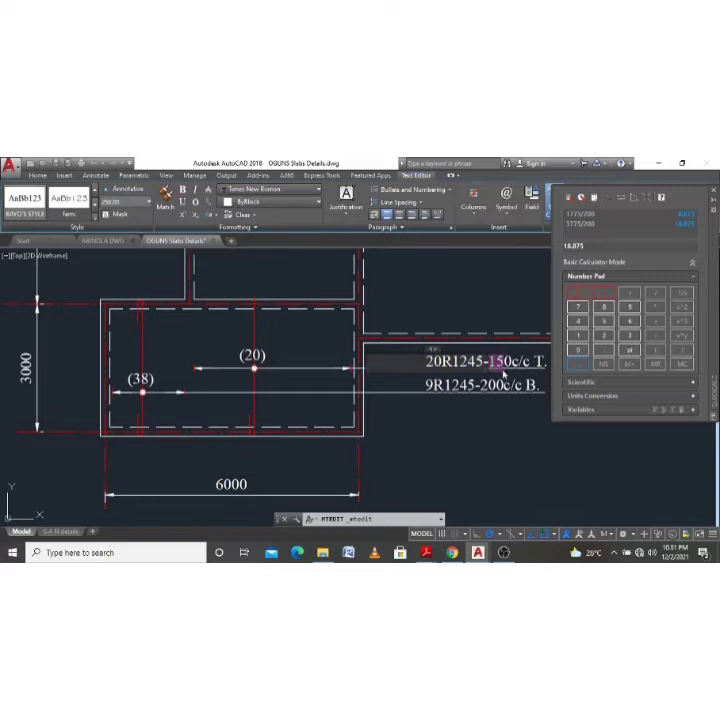
pyautogui.write('29')
pyautogui.press('BackSpace')
pyautogui.write('0')
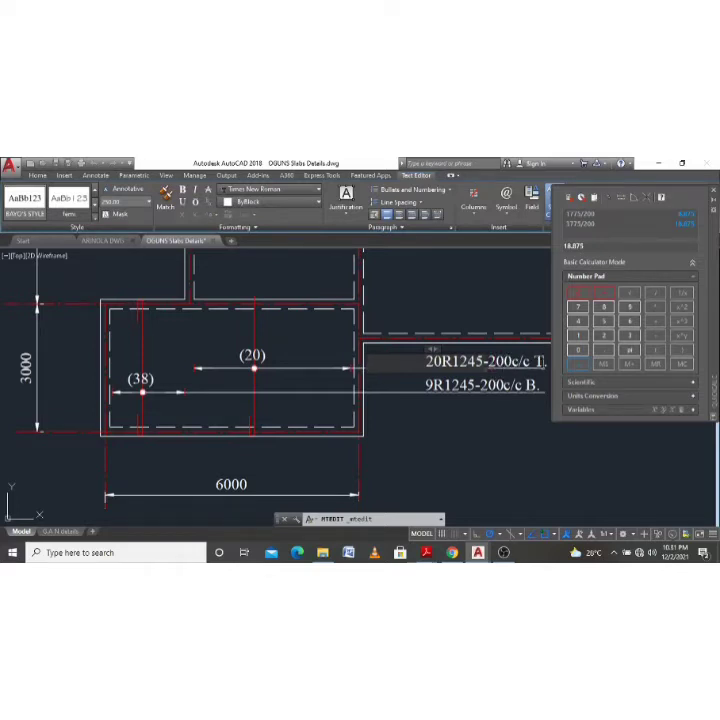
pyautogui.moveTo(535, 361); pyautogui.dragTo(541, 362)
pyautogui.write('B')
pyautogui.click(141, 382)
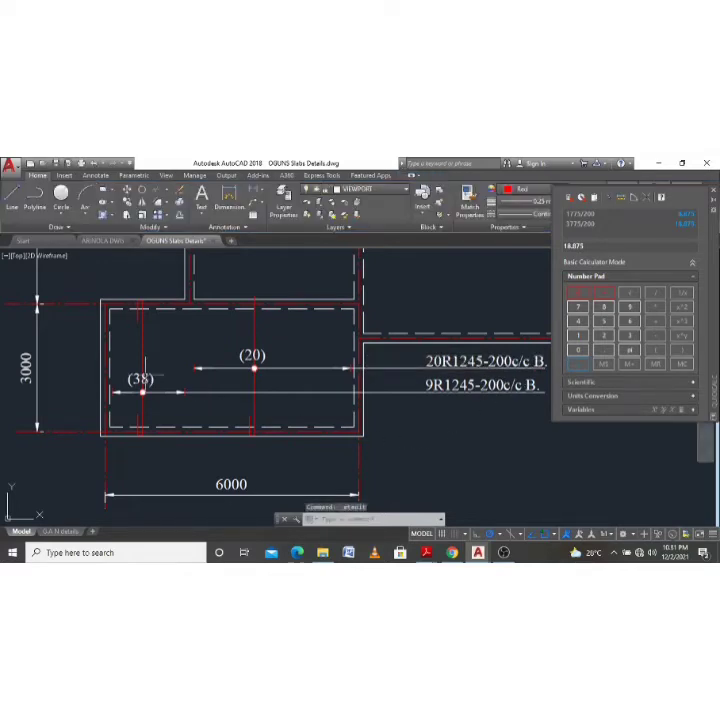
# Change the bar label on the first vertical red bar in the lower panel to (9).
pyautogui.doubleClick(141, 380)
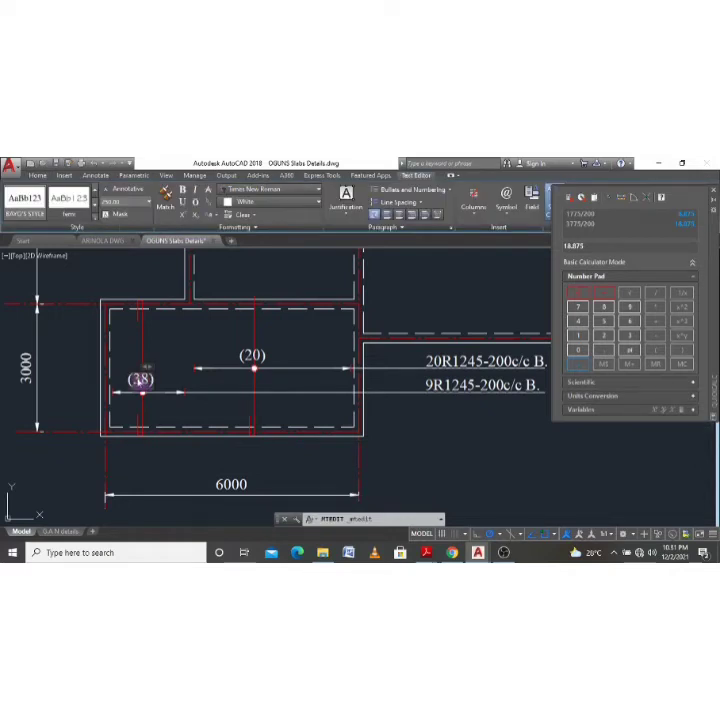
pyautogui.write('9')
pyautogui.click(248, 399)
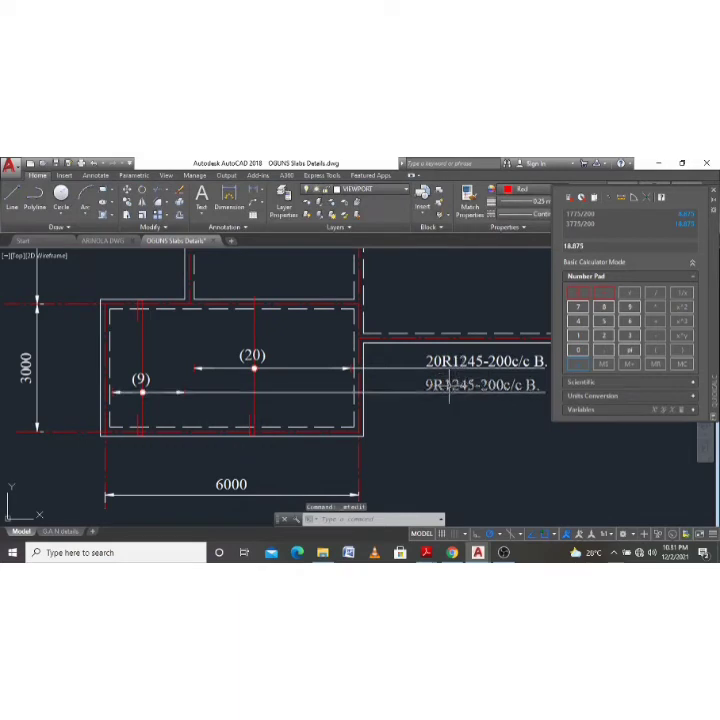
# Move the lower of the spare horizontal red bars from beside the plan into the lower panel, starting at its outer left edge.
pyautogui.scroll(-6, 336, 401)
pyautogui.scroll(4, 300, 425)
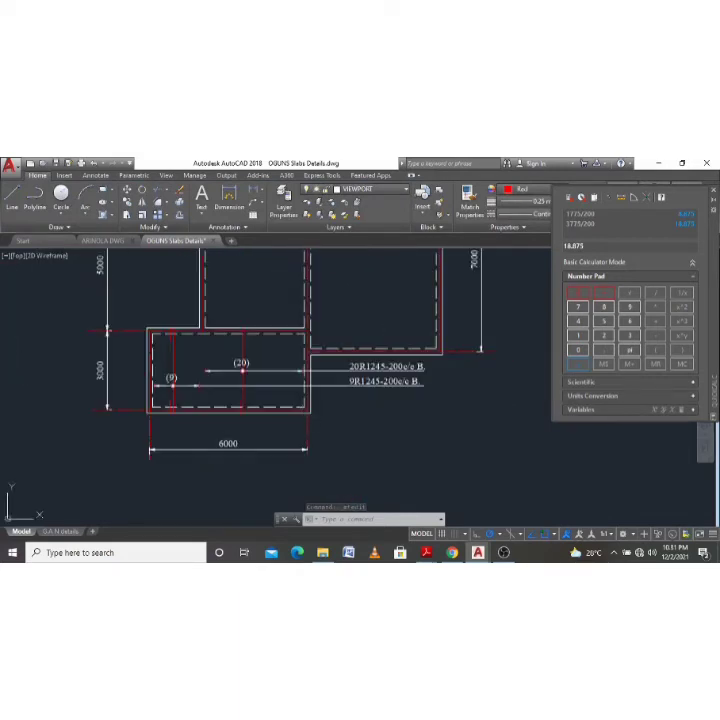
pyautogui.scroll(-4, 215, 350)
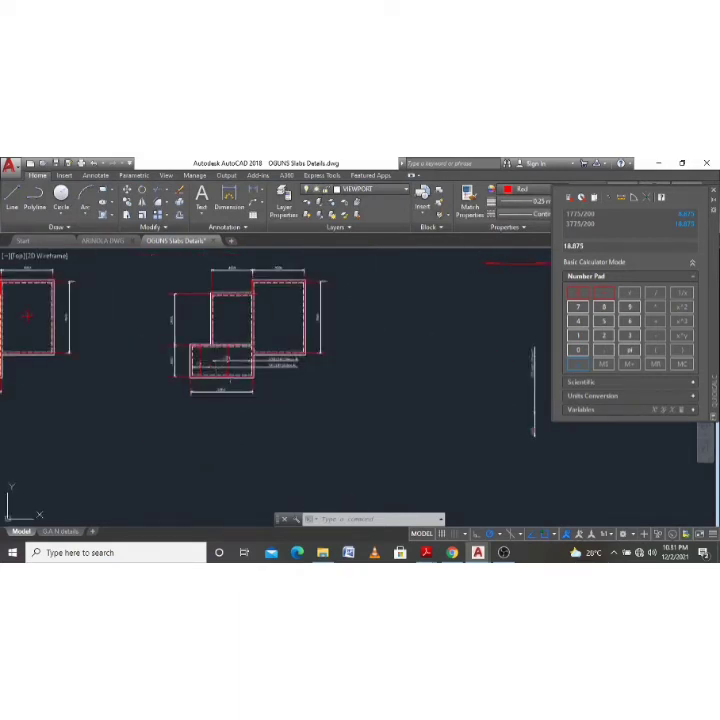
pyautogui.scroll(-3, 227, 358)
pyautogui.scroll(8, 313, 360)
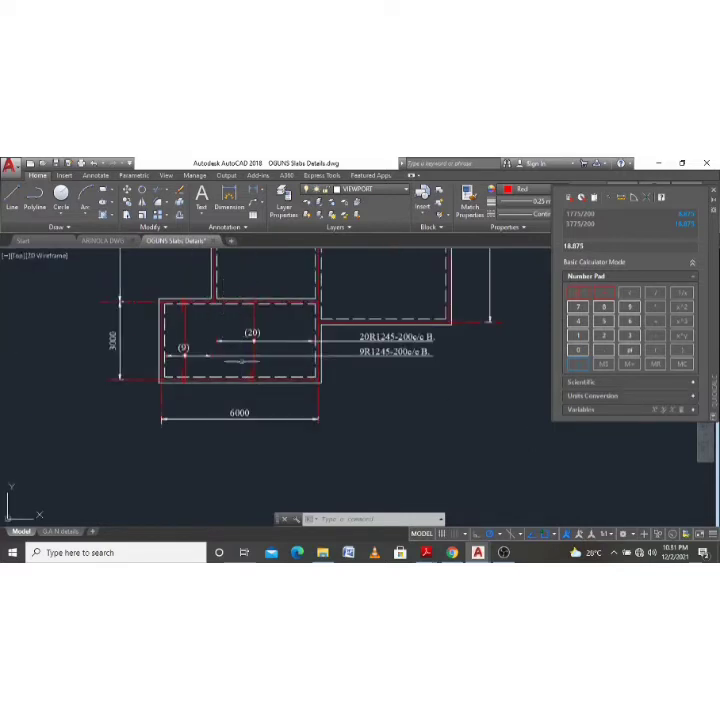
pyautogui.scroll(-4, 110, 365)
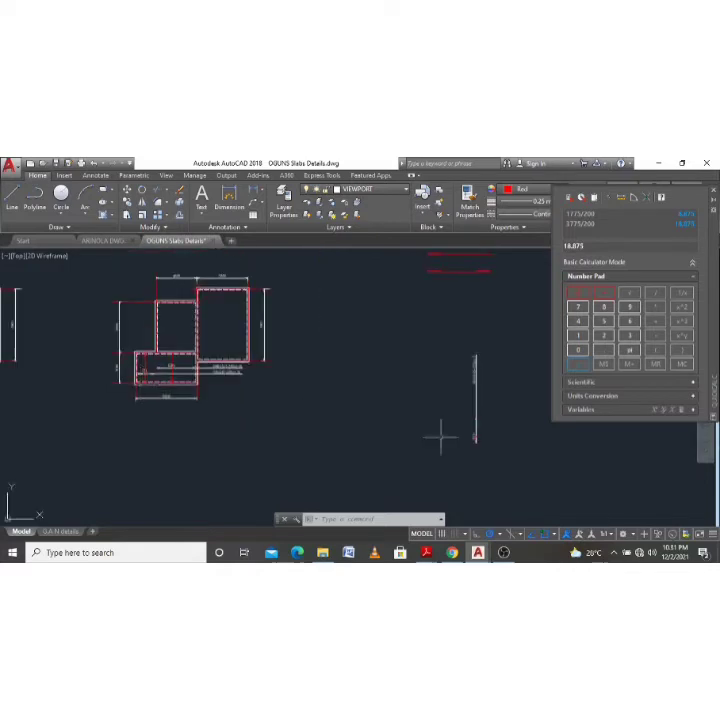
pyautogui.click(508, 277)
pyautogui.click(421, 262)
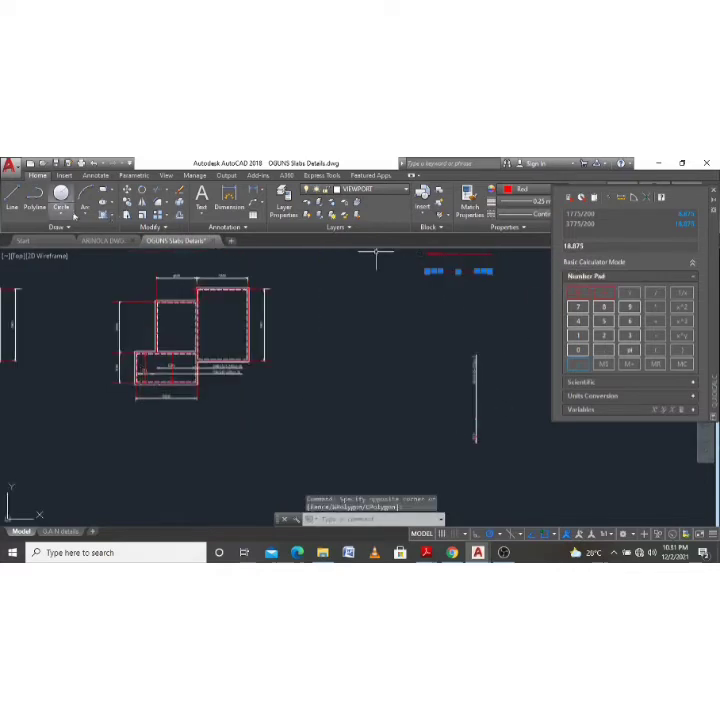
pyautogui.write('m')
pyautogui.press('Return')
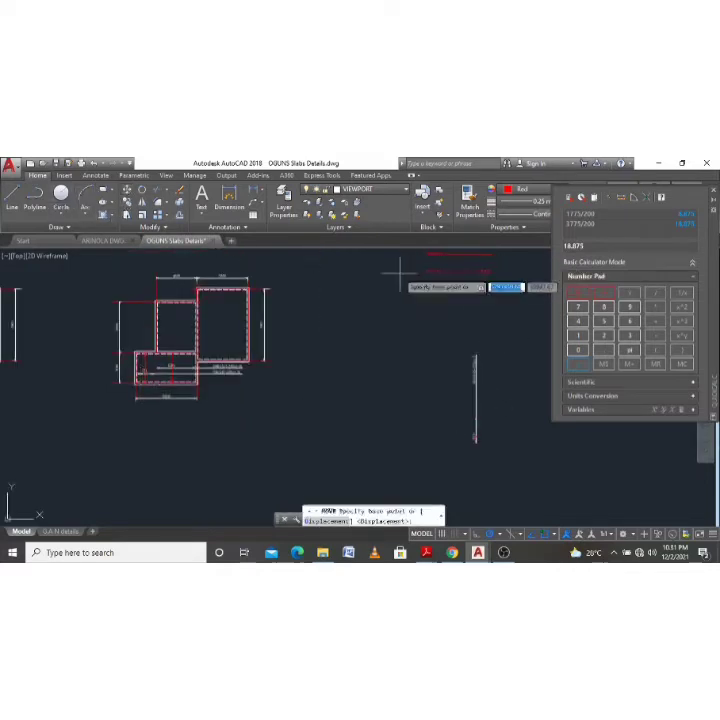
pyautogui.scroll(3, 437, 283)
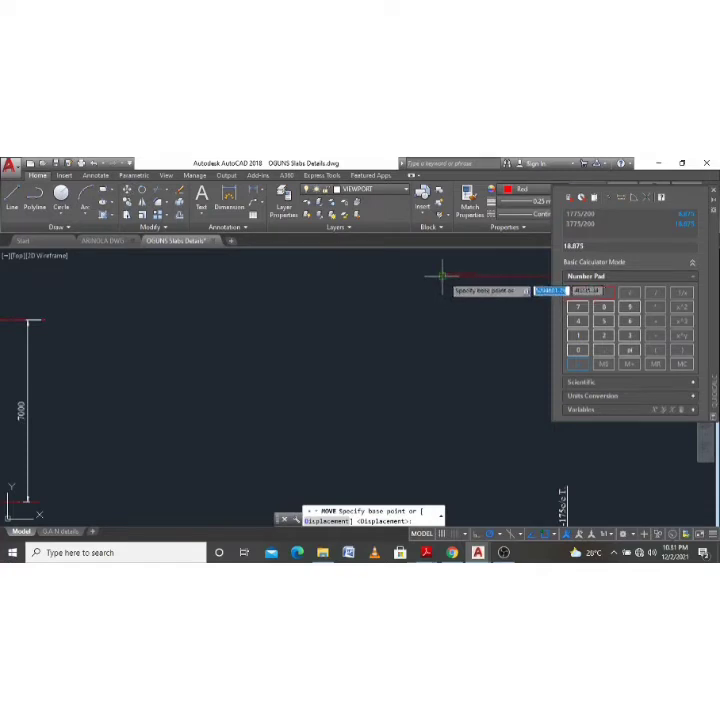
pyautogui.click(441, 277)
pyautogui.scroll(-4, 300, 320)
pyautogui.scroll(2, 283, 341)
pyautogui.scroll(4, 287, 347)
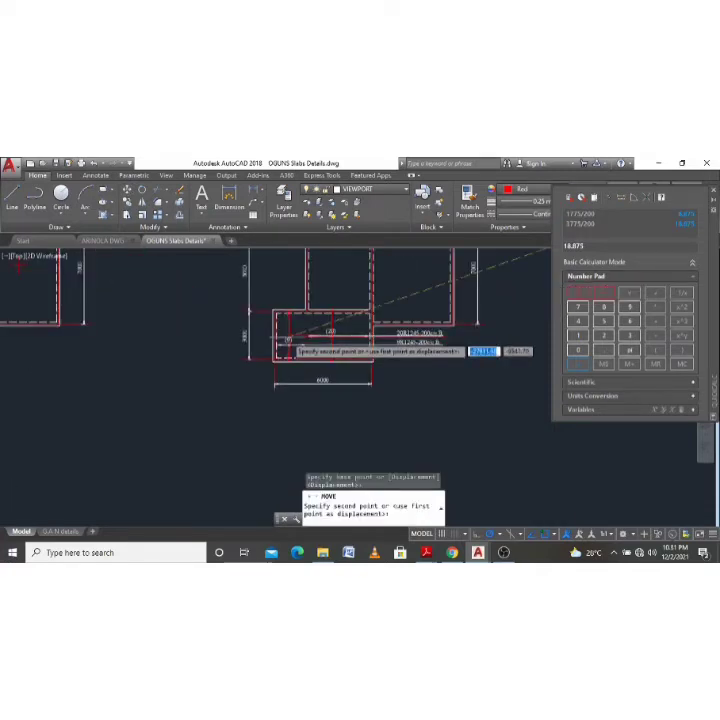
pyautogui.click(240, 377)
pyautogui.scroll(-2, 240, 377)
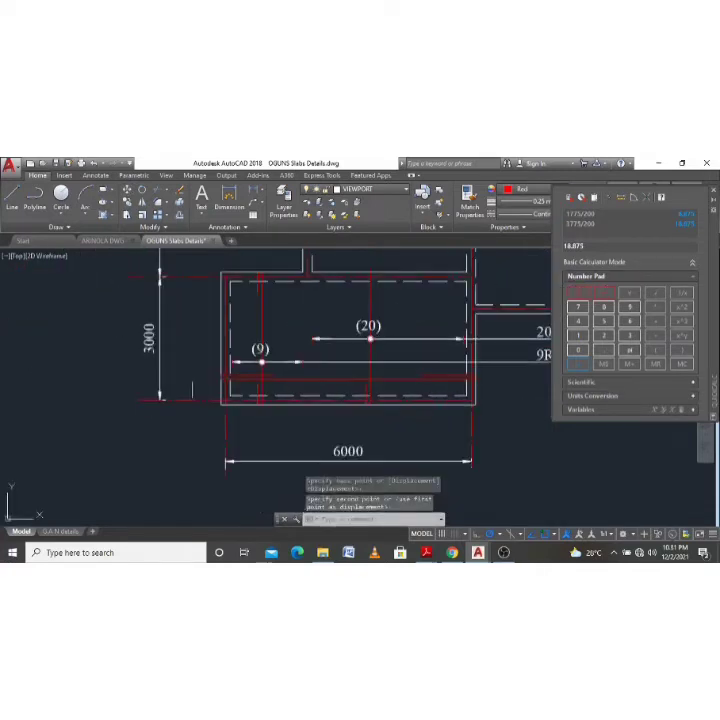
# Shift the horizontal red bar in the lower panel 20 units to the right, off the slab's outer edge.
pyautogui.click(203, 372)
pyautogui.click(497, 379)
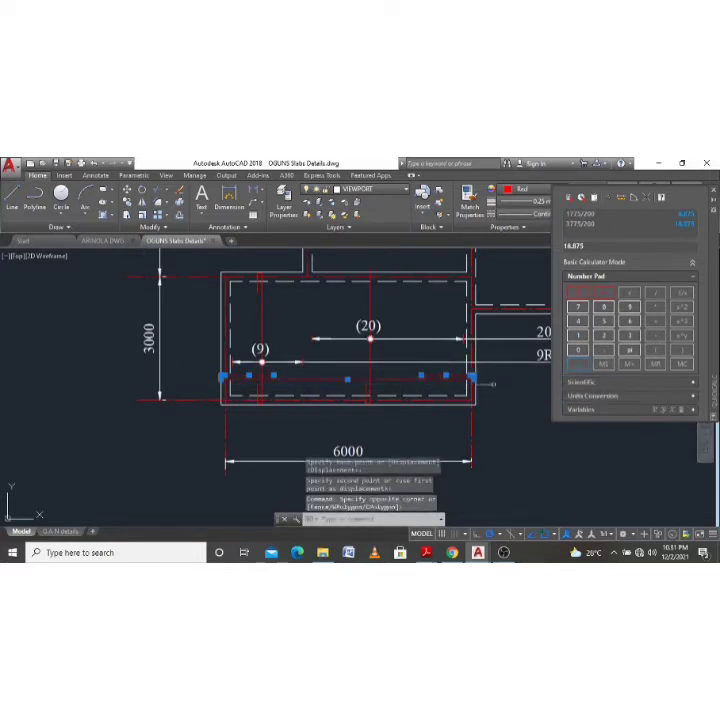
pyautogui.press('m')
pyautogui.press('Return')
pyautogui.scroll(3, 240, 330)
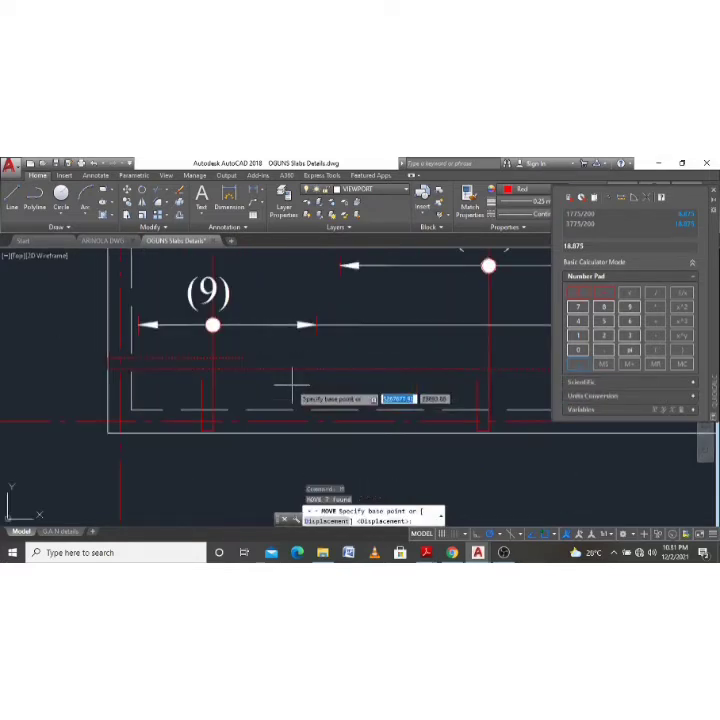
pyautogui.click(292, 383)
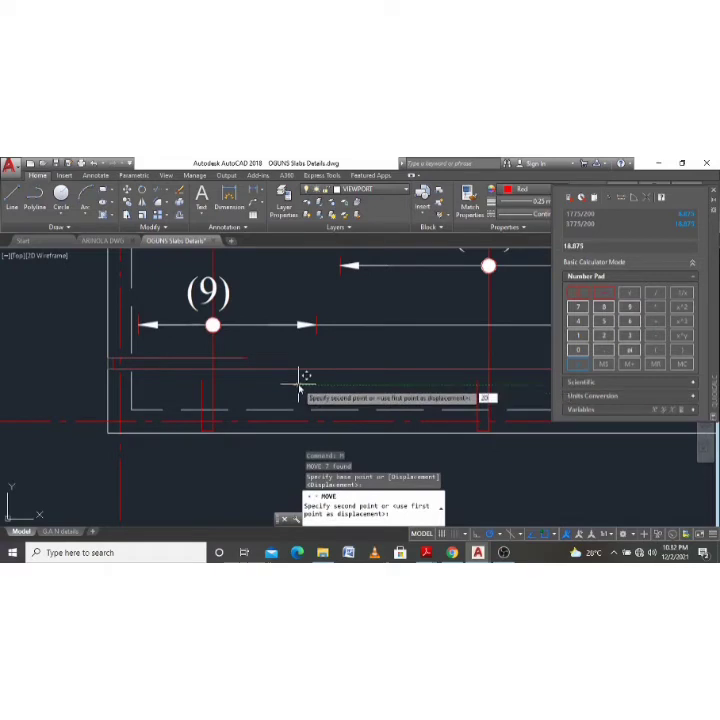
pyautogui.write('20')
pyautogui.press('Return')
# Move the spare vertical range line with its (10) label into the lower panel, ending just above the bottom dashed line.
pyautogui.scroll(-5, 303, 385)
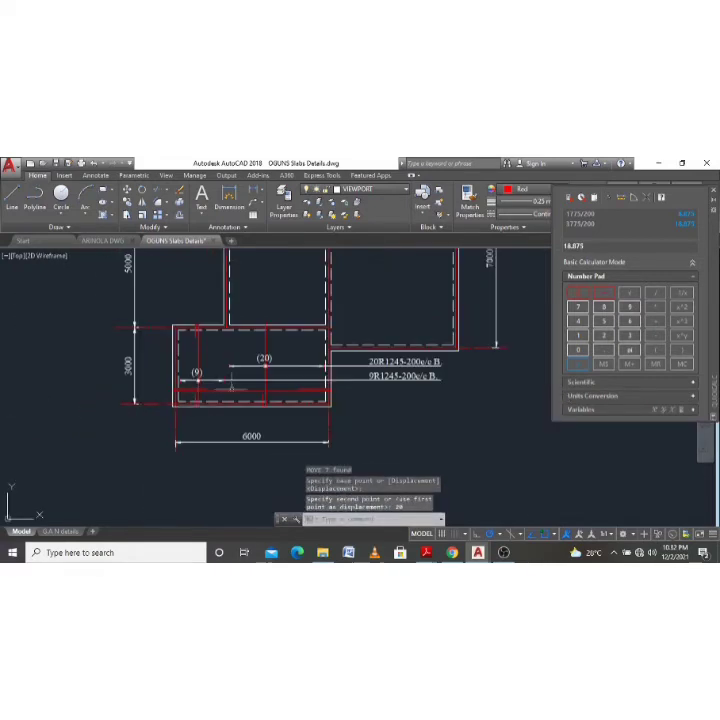
pyautogui.scroll(2, 304, 390)
pyautogui.scroll(-6, 362, 370)
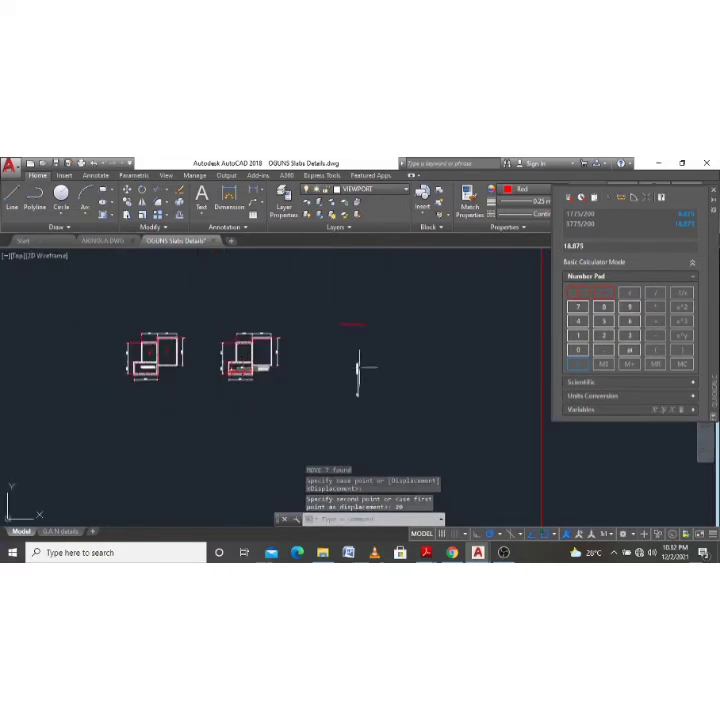
pyautogui.scroll(2, 368, 405)
pyautogui.click(370, 405)
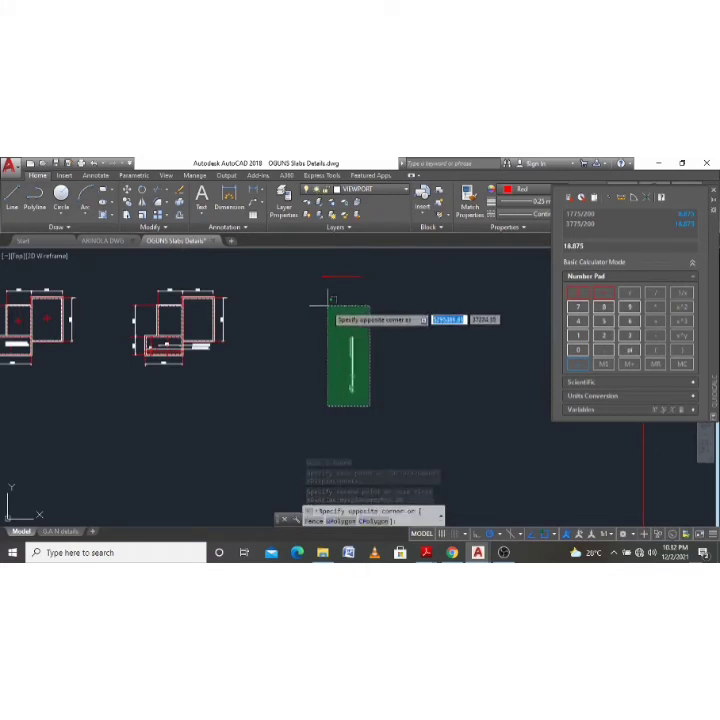
pyautogui.scroll(2, 342, 350)
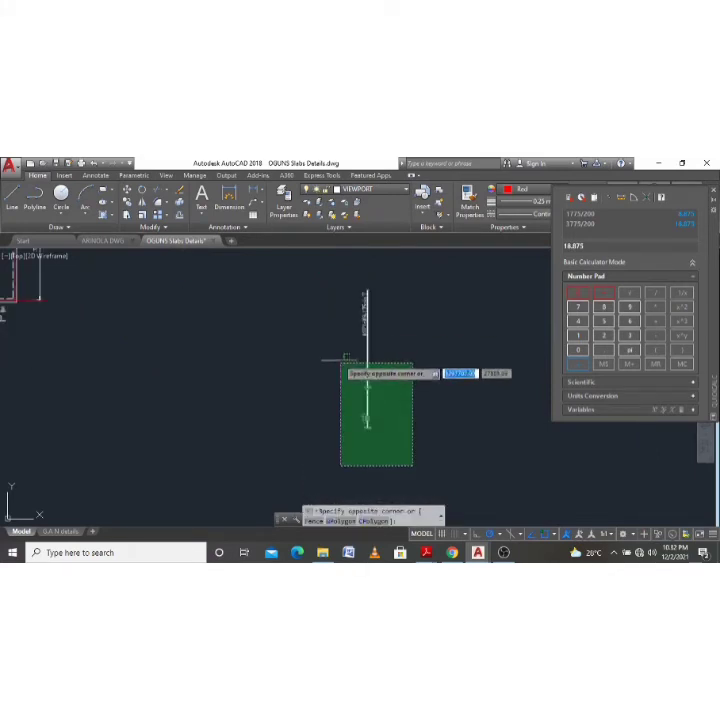
pyautogui.click(342, 360)
pyautogui.write('m')
pyautogui.press('Return')
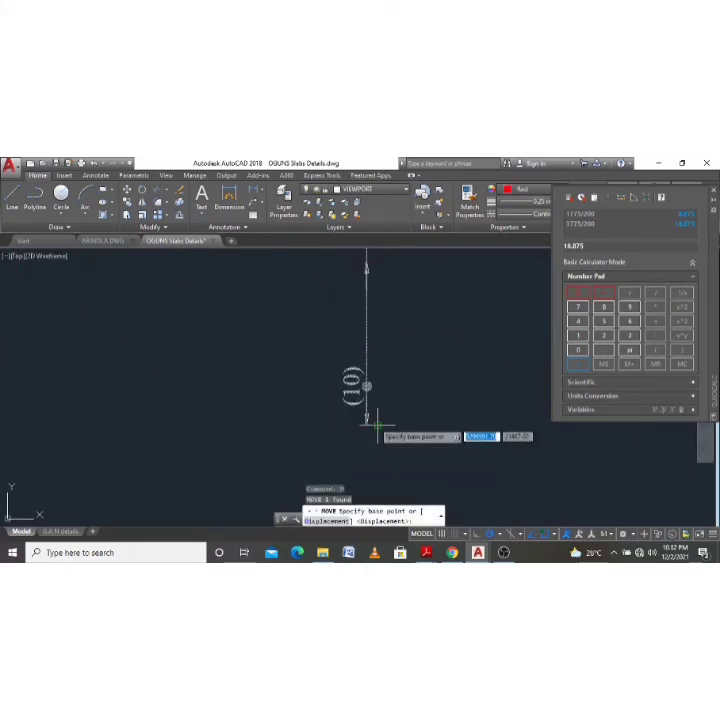
pyautogui.click(370, 425)
pyautogui.scroll(-3, 380, 405)
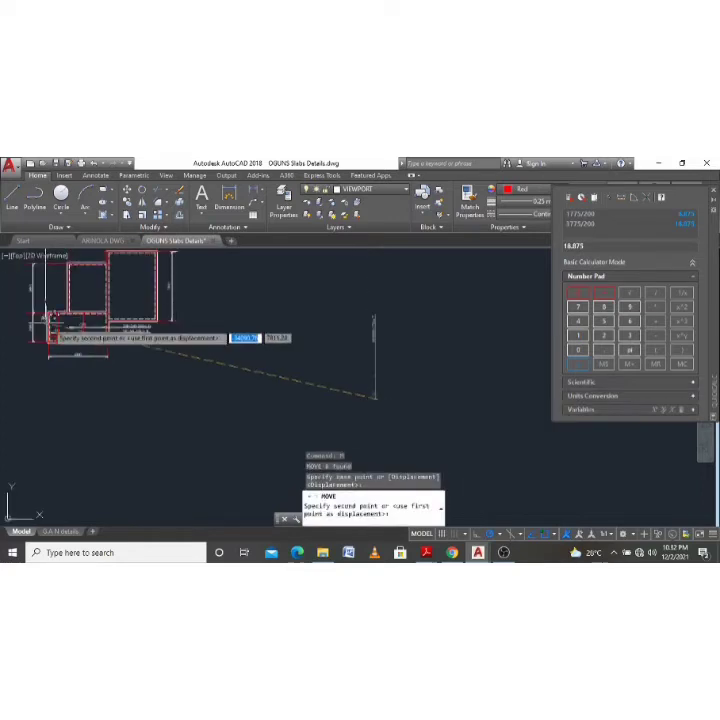
pyautogui.scroll(5, 55, 320)
pyautogui.scroll(2, 177, 364)
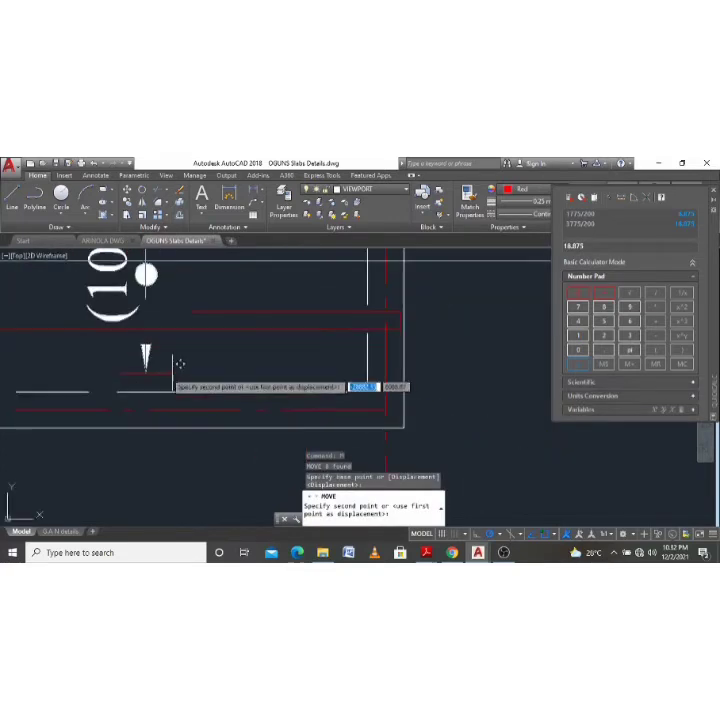
pyautogui.click(163, 378)
# Move the bar marker dot beside the (10) label down the range line onto the horizontal red bar.
pyautogui.scroll(-2, 145, 320)
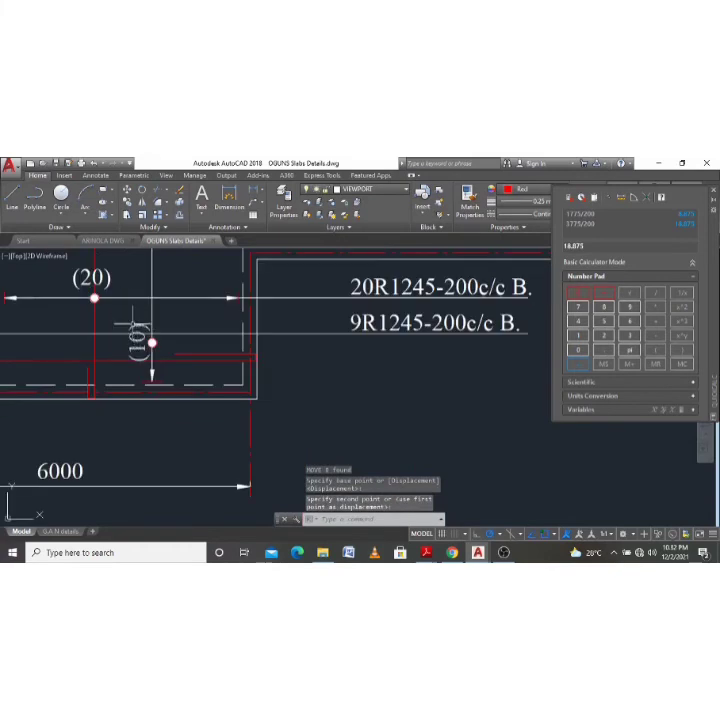
pyautogui.scroll(2, 149, 342)
pyautogui.click(162, 352)
pyautogui.write('m')
pyautogui.press('Return')
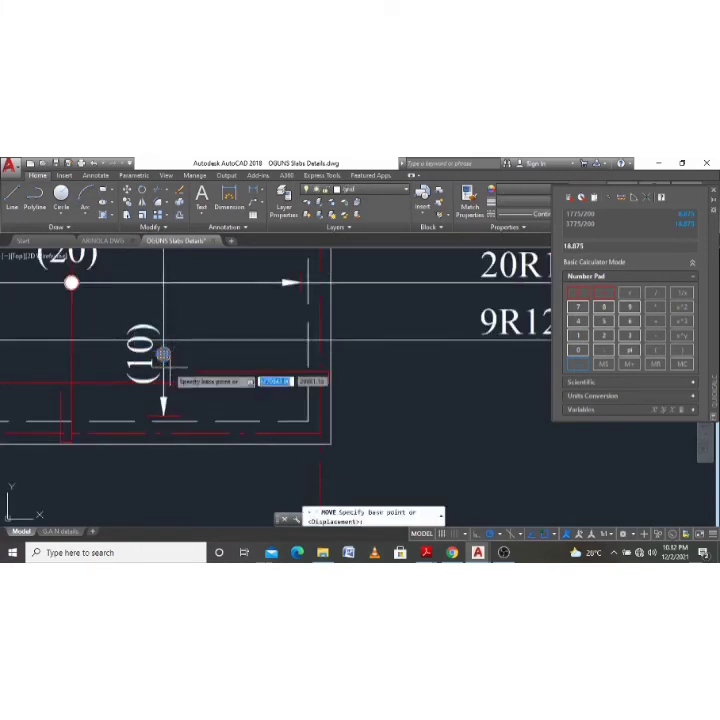
pyautogui.click(163, 353)
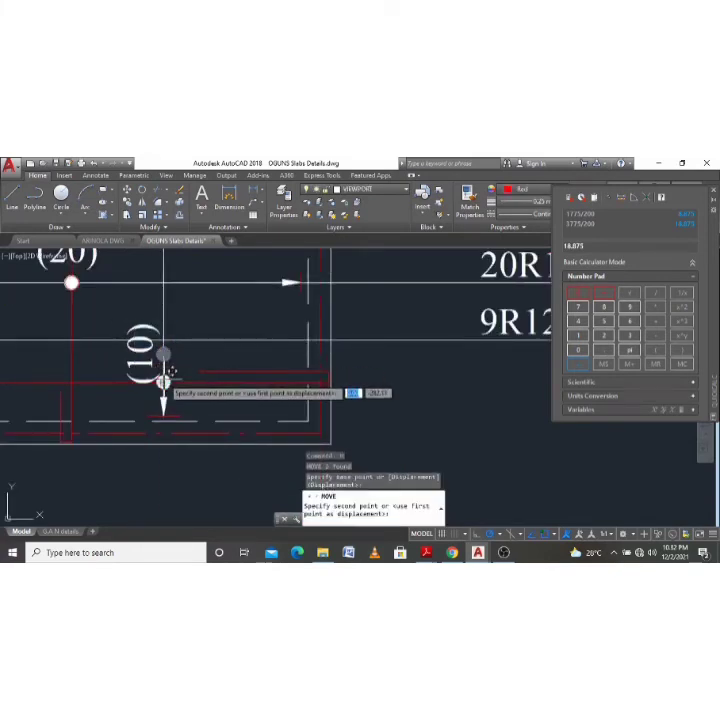
pyautogui.click(163, 378)
# Move the upper arrowhead of the (10) range line down to the level of the adjoining right-hand panel's lower edge.
pyautogui.scroll(-3, 157, 390)
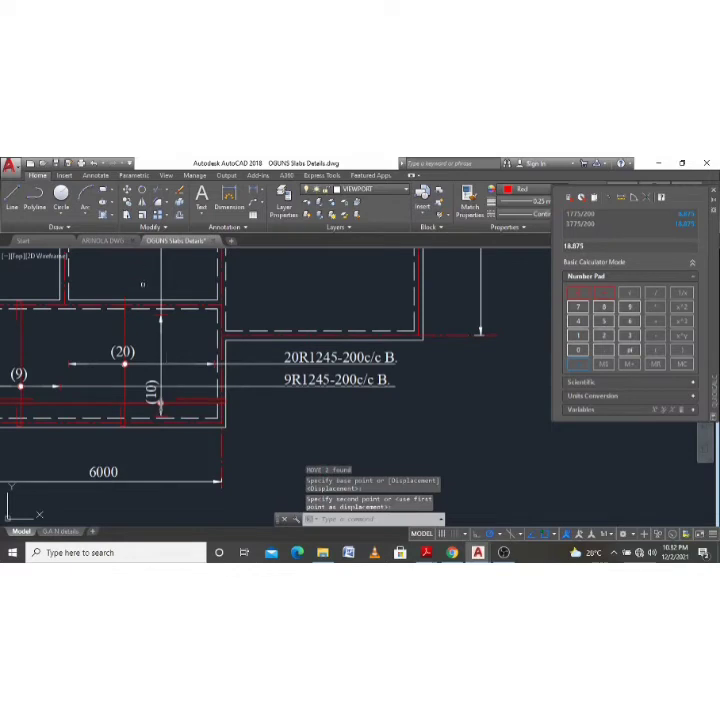
pyautogui.click(158, 314)
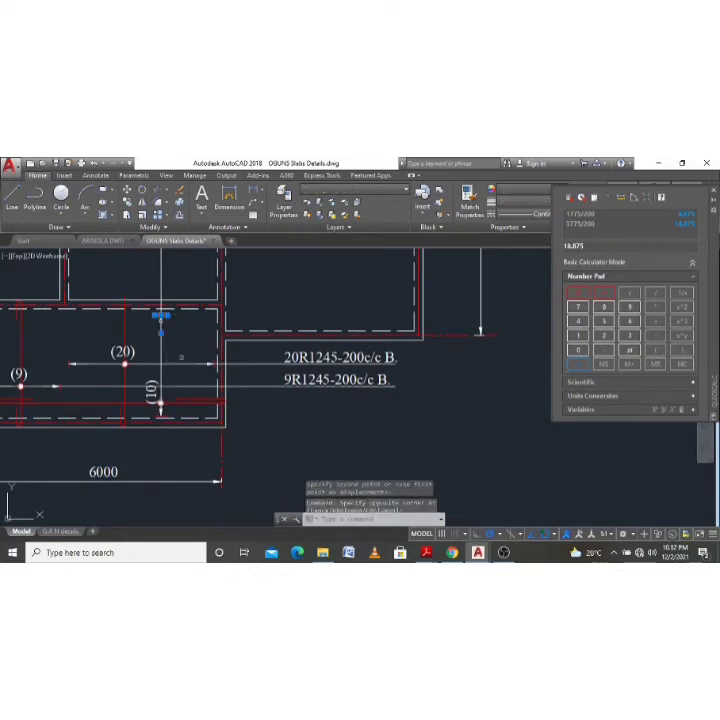
pyautogui.click(182, 354)
pyautogui.click(165, 316)
pyautogui.write('m')
pyautogui.press('Return')
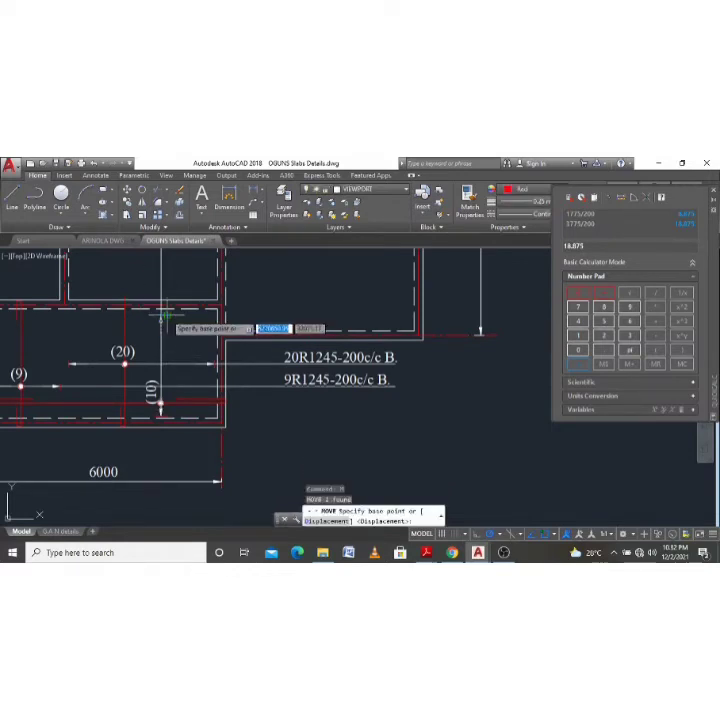
pyautogui.click(163, 314)
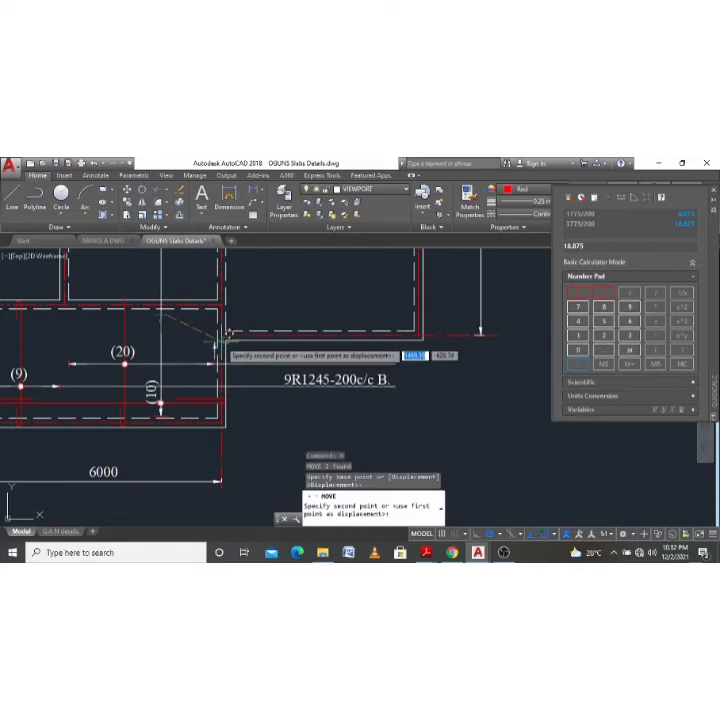
pyautogui.click(168, 337)
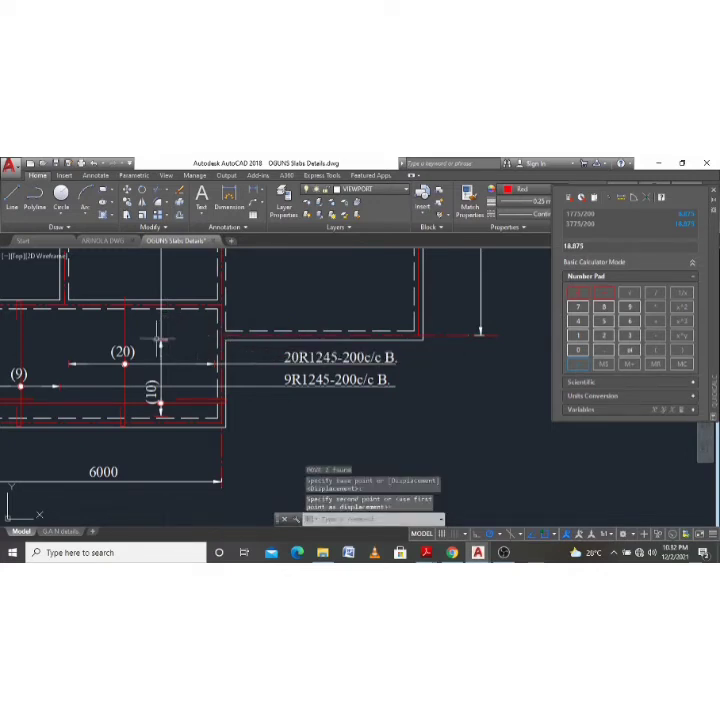
# Trim the part of the (10) range line that runs above its upper arrowhead.
pyautogui.click(163, 341)
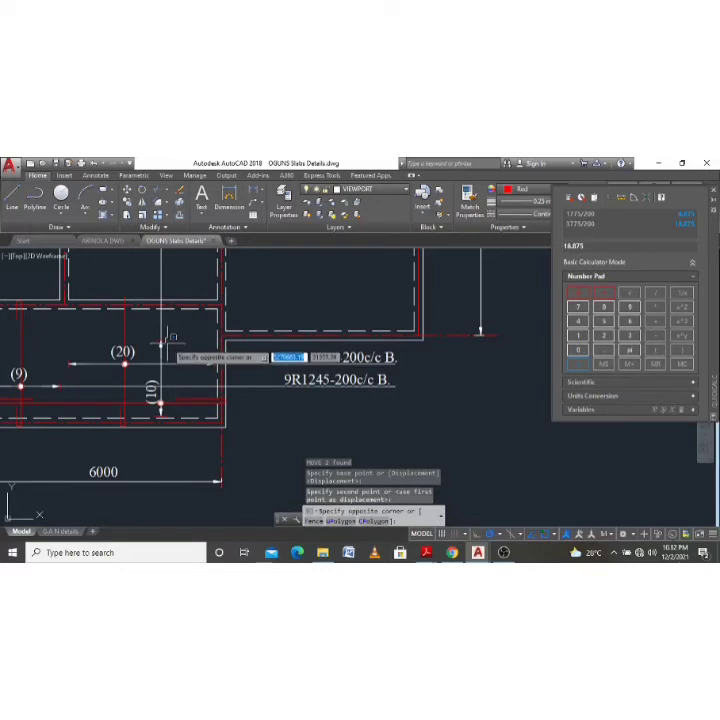
pyautogui.click(166, 346)
pyautogui.write('tr')
pyautogui.press('Return')
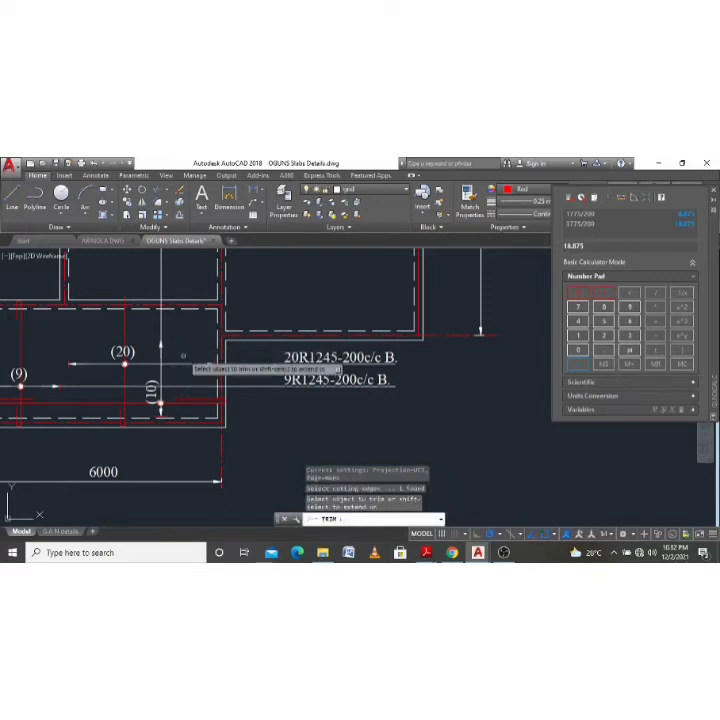
pyautogui.click(155, 332)
pyautogui.click(166, 384)
pyautogui.press('Escape')
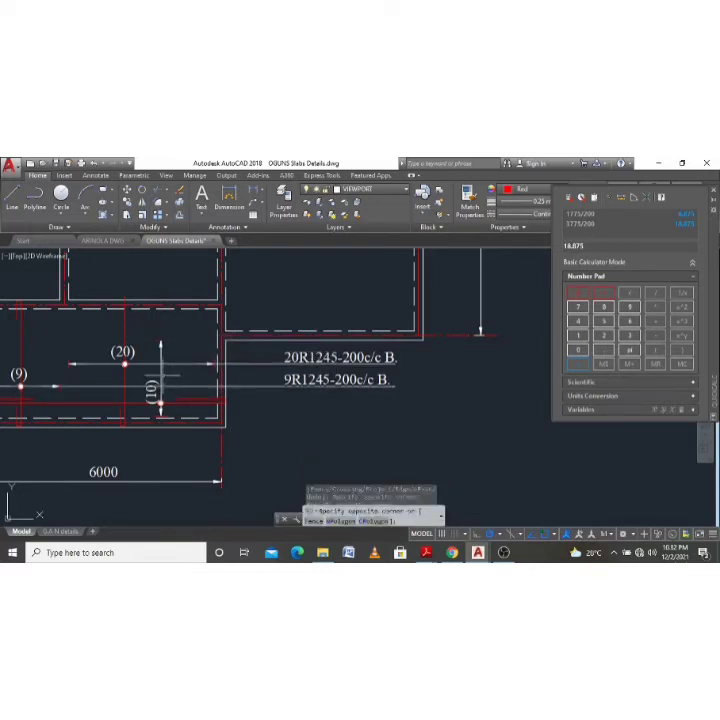
# Stretch the lower end of the (10) range line down past the slab's bottom edge.
pyautogui.click(163, 384)
pyautogui.click(158, 398)
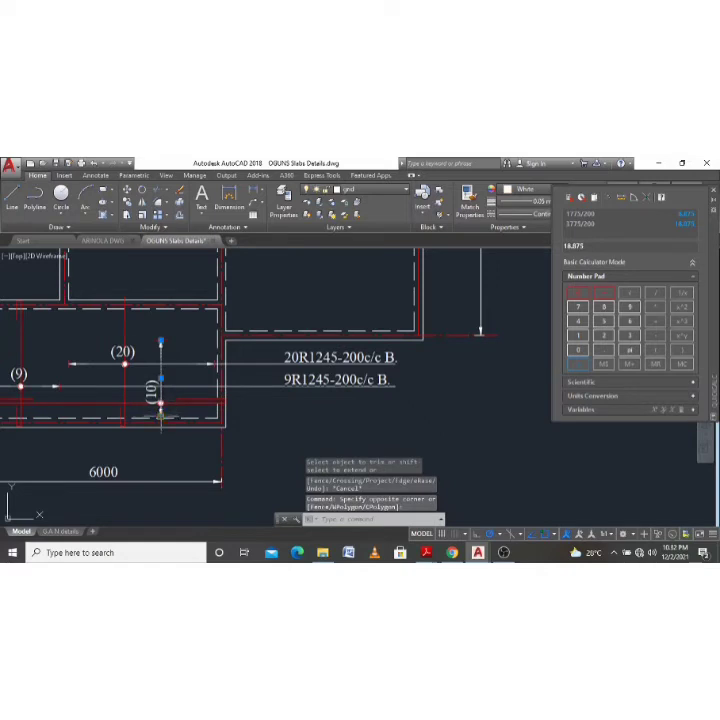
pyautogui.click(160, 415)
pyautogui.click(160, 434)
pyautogui.press('Escape')
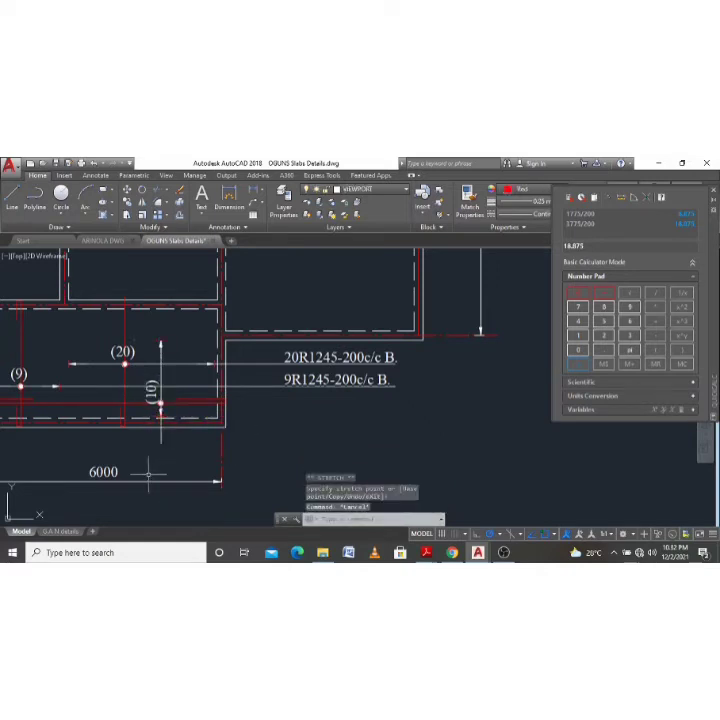
# Draw a horizontal leader line from the range line's lower end, ending level with the right ends of the two note leaders above.
pyautogui.write('l')
pyautogui.press('Return')
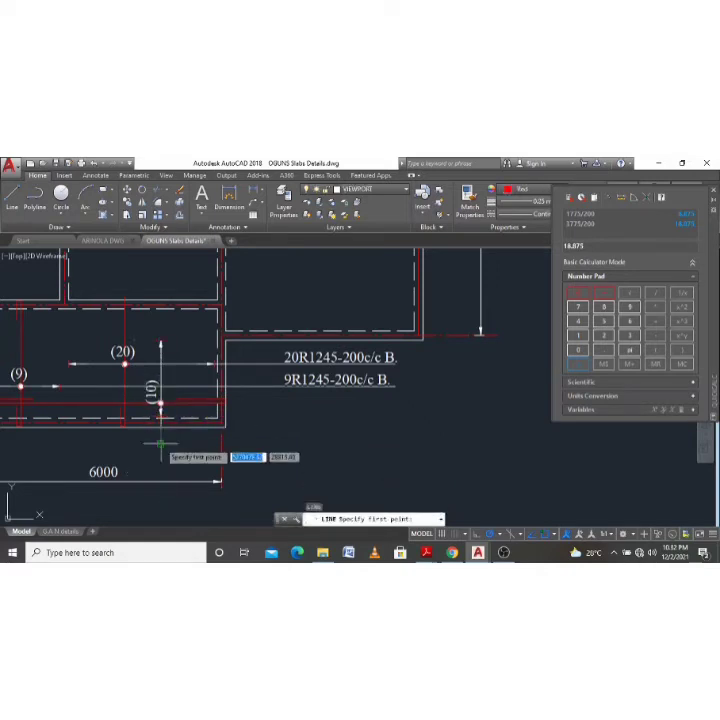
pyautogui.click(161, 442)
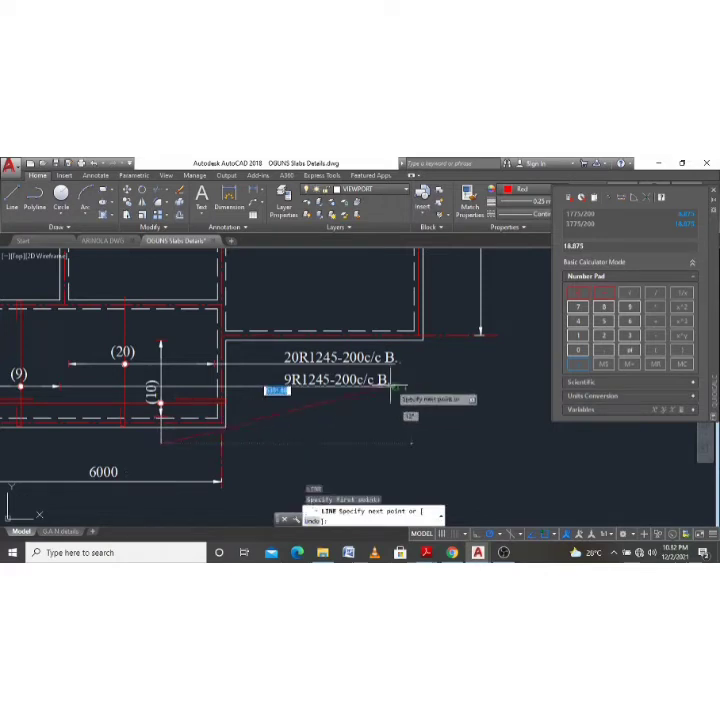
pyautogui.click(399, 441)
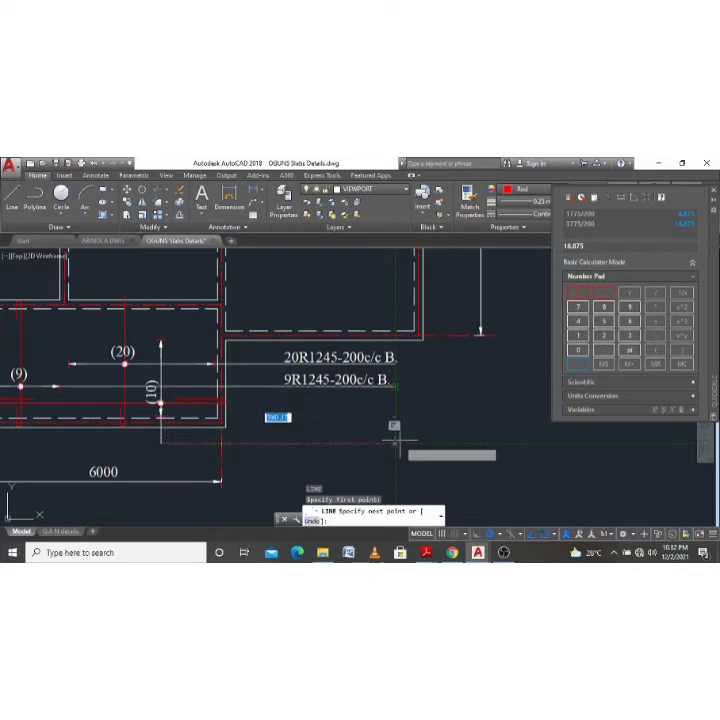
pyautogui.press('Return')
# Match the new horizontal leader line's properties to those of the vertical range line.
pyautogui.click(161, 410)
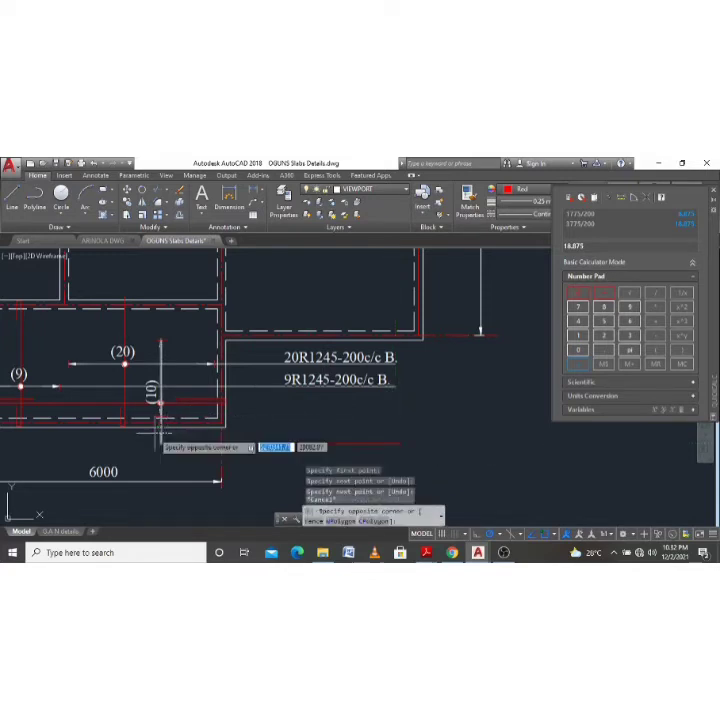
pyautogui.click(154, 430)
pyautogui.press('Return')
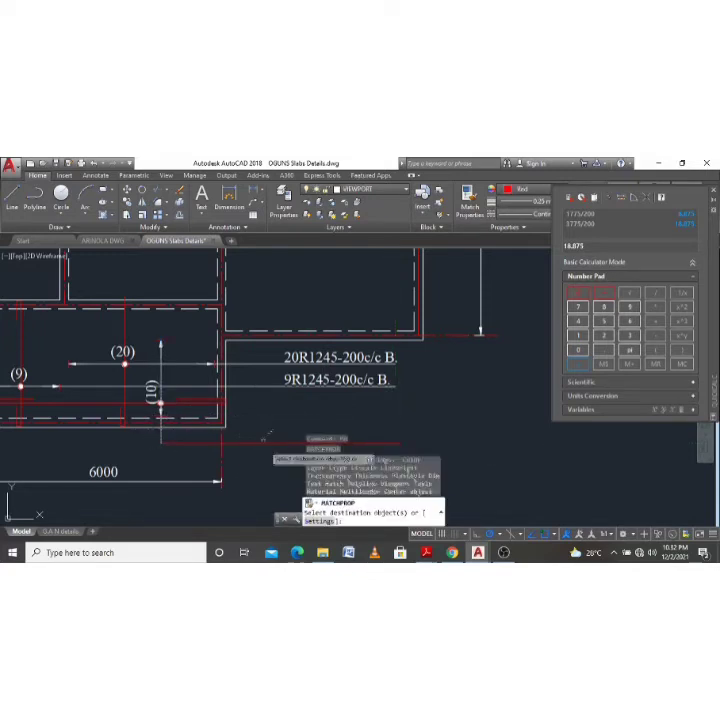
pyautogui.click(267, 440)
pyautogui.click(252, 421)
pyautogui.press('Escape')
pyautogui.scroll(-2, 225, 368)
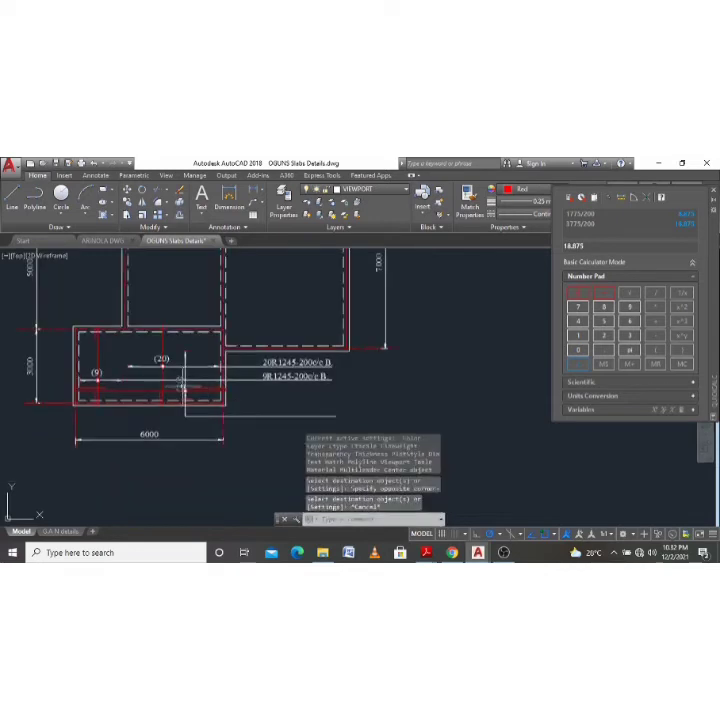
# Measure the vertical distance from the adjoining panel's lower outer corner to the lower panel's bottom dashed line.
pyautogui.write('dli')
pyautogui.press('Return')
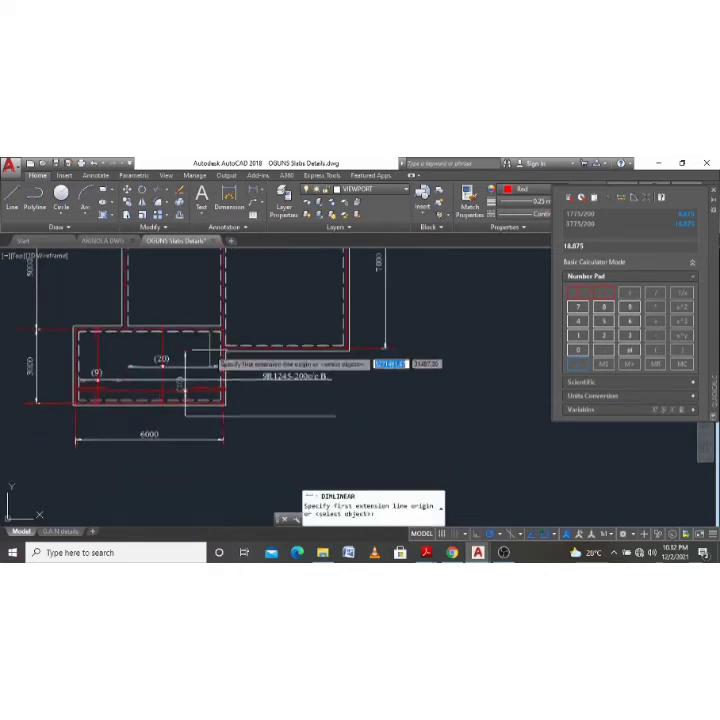
pyautogui.scroll(3, 236, 356)
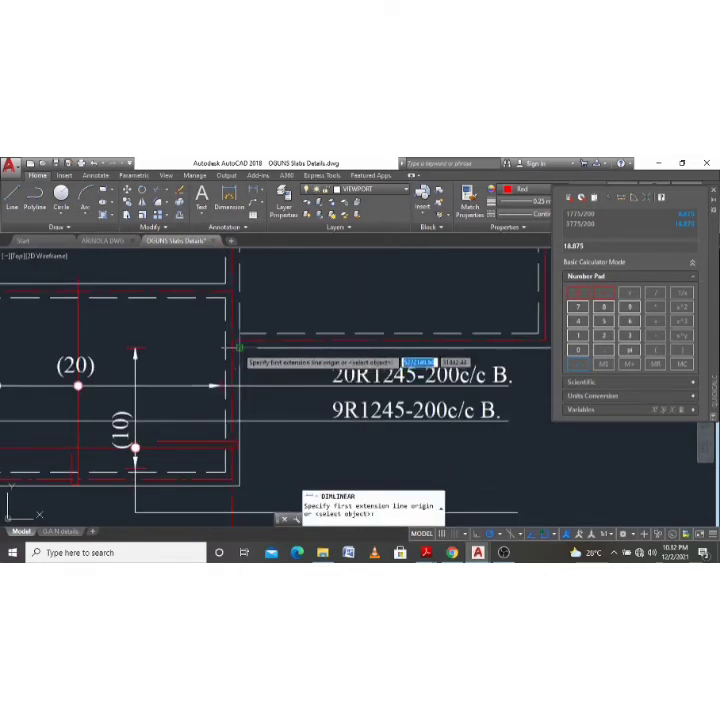
pyautogui.click(239, 348)
pyautogui.click(228, 470)
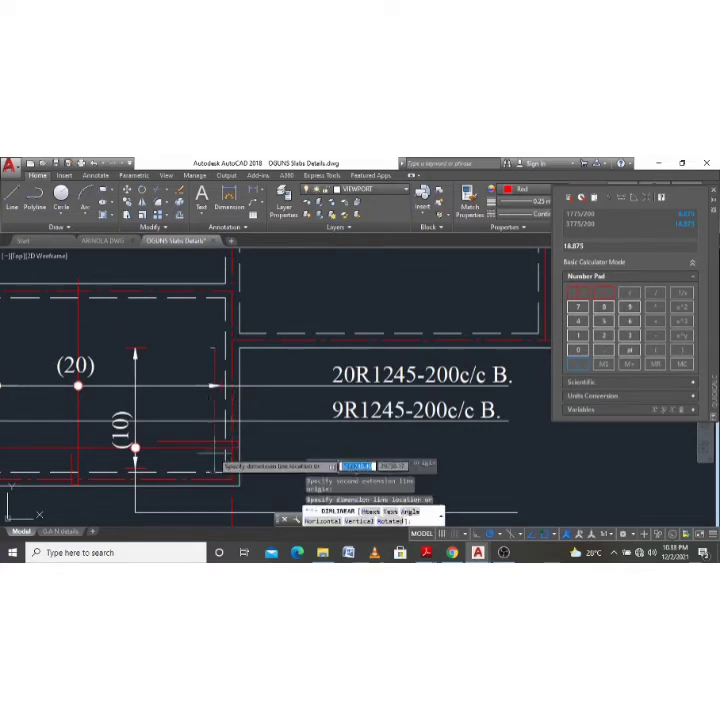
pyautogui.scroll(2, 212, 455)
pyautogui.press('Escape')
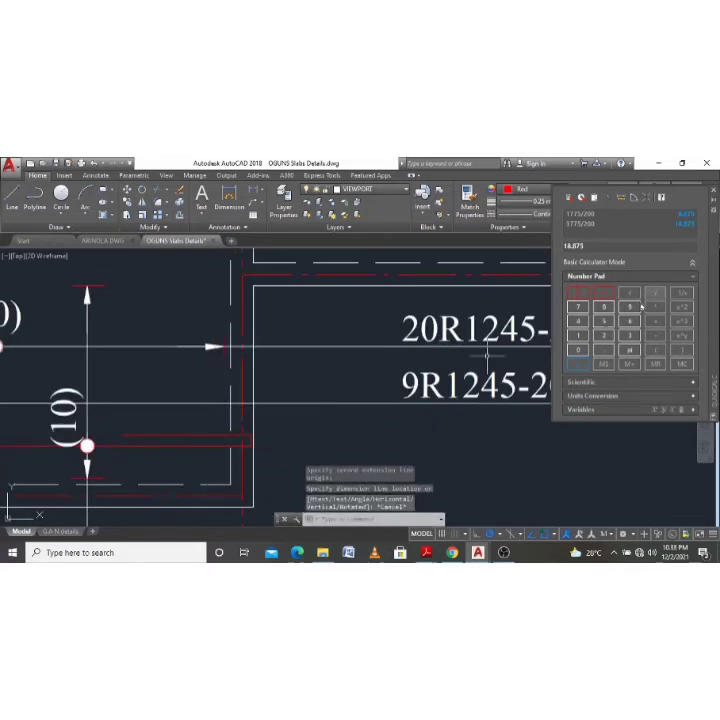
# Calculate the number of bars in the vertical range as 1986/300.
pyautogui.click(578, 335)
pyautogui.click(629, 307)
pyautogui.click(605, 307)
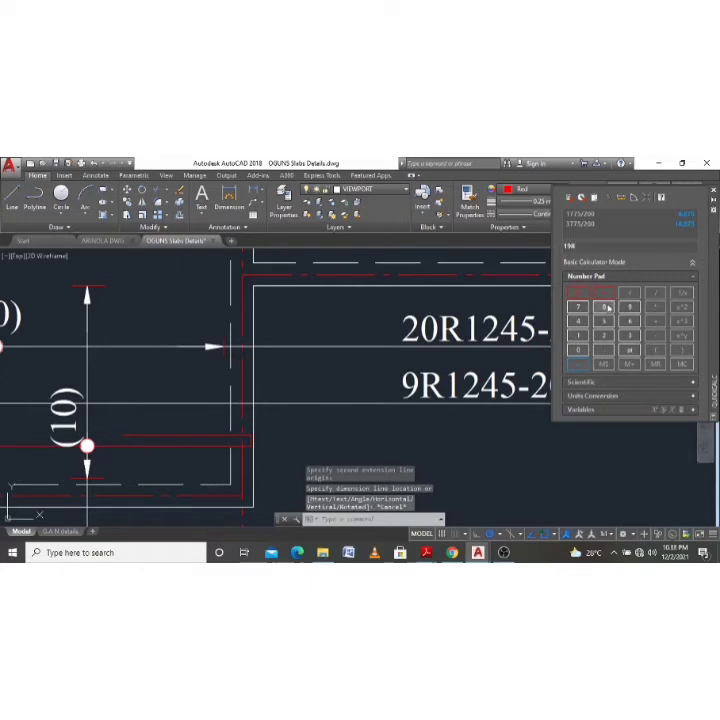
pyautogui.click(629, 321)
pyautogui.click(656, 293)
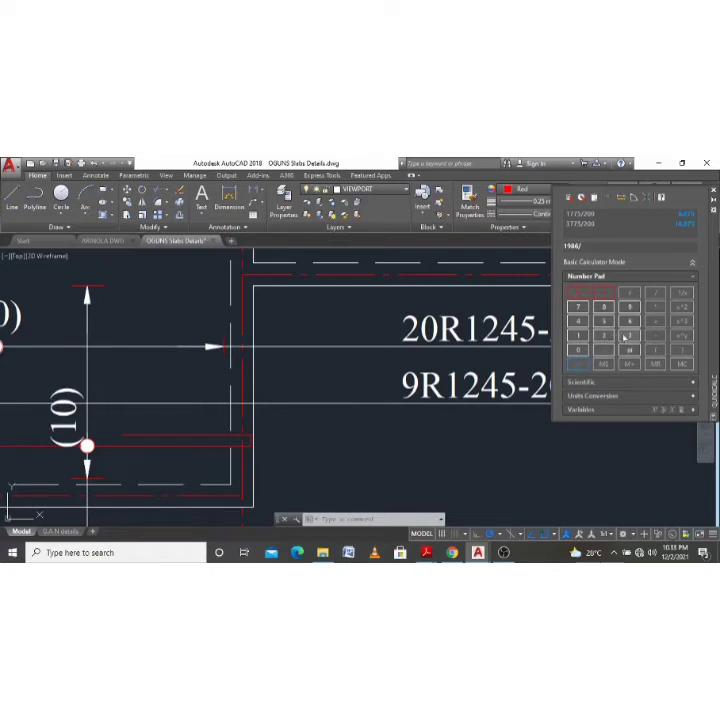
pyautogui.click(627, 336)
pyautogui.click(584, 349)
pyautogui.click(578, 365)
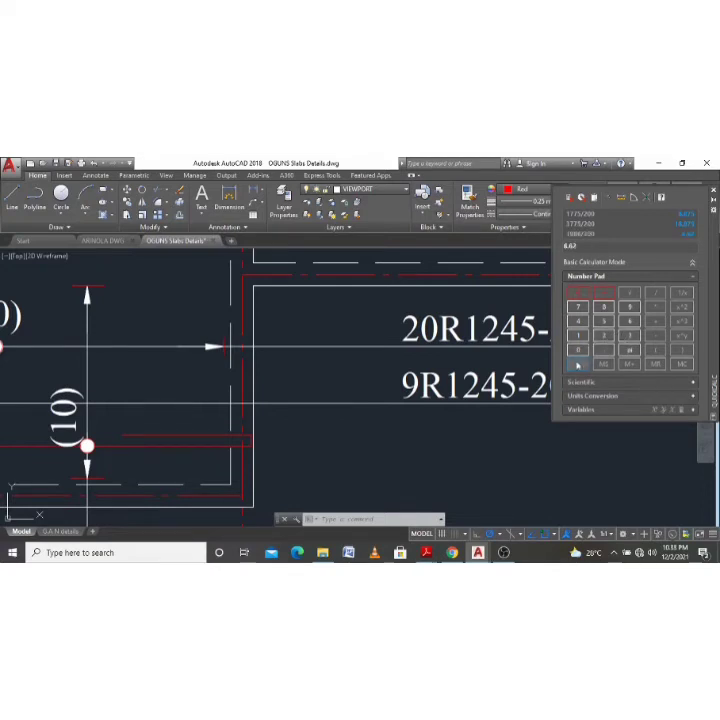
# Change the vertical range line's (10) label to (7).
pyautogui.scroll(-3, 289, 386)
pyautogui.scroll(2, 297, 395)
pyautogui.doubleClick(283, 392)
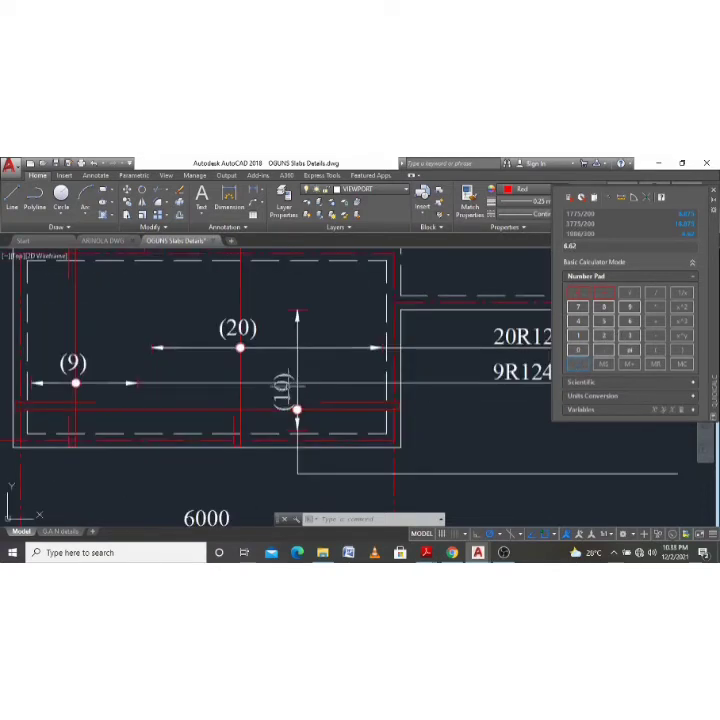
pyautogui.write('(14)')
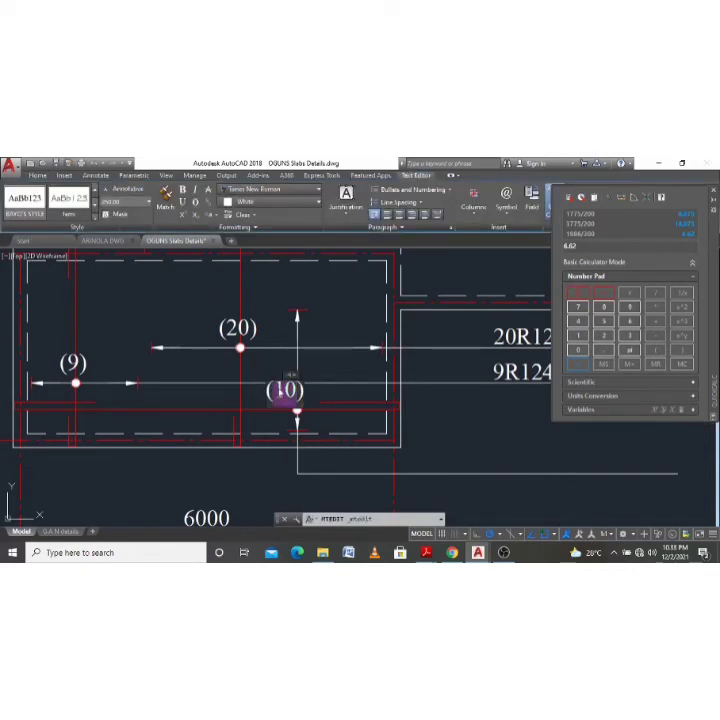
pyautogui.write('(7)')
pyautogui.scroll(-3, 297, 405)
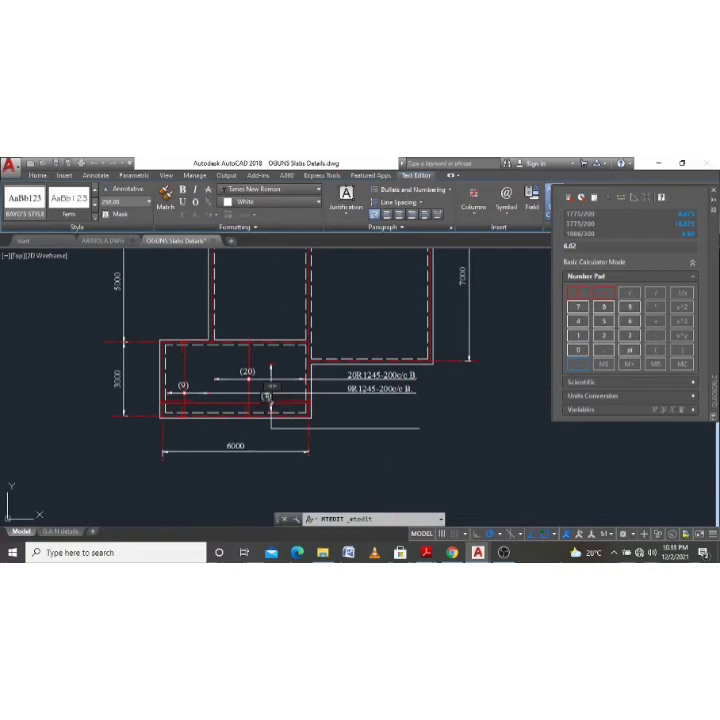
pyautogui.click(342, 415)
pyautogui.press('Escape')
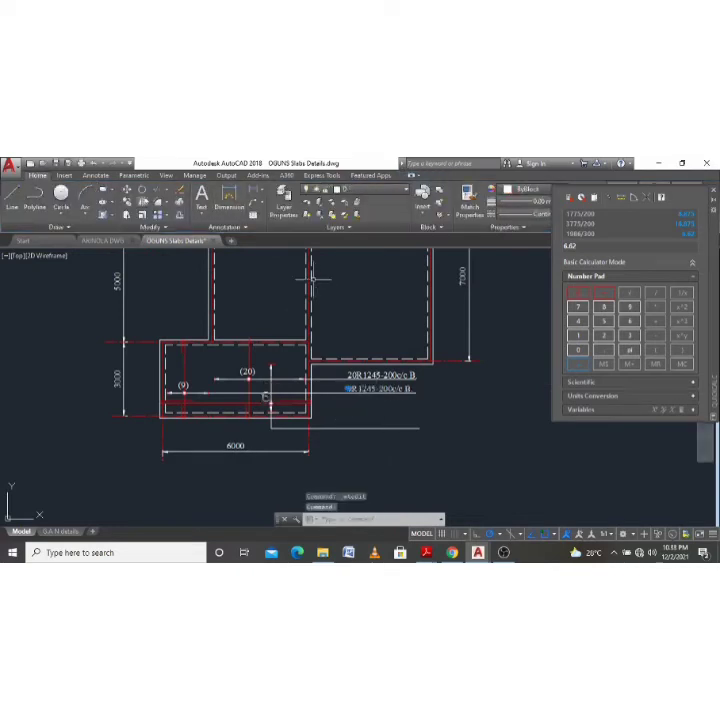
# Copy the 9R1245-200c/c B. note down onto the new horizontal leader line.
pyautogui.click(348, 388)
pyautogui.write('co')
pyautogui.press('Return')
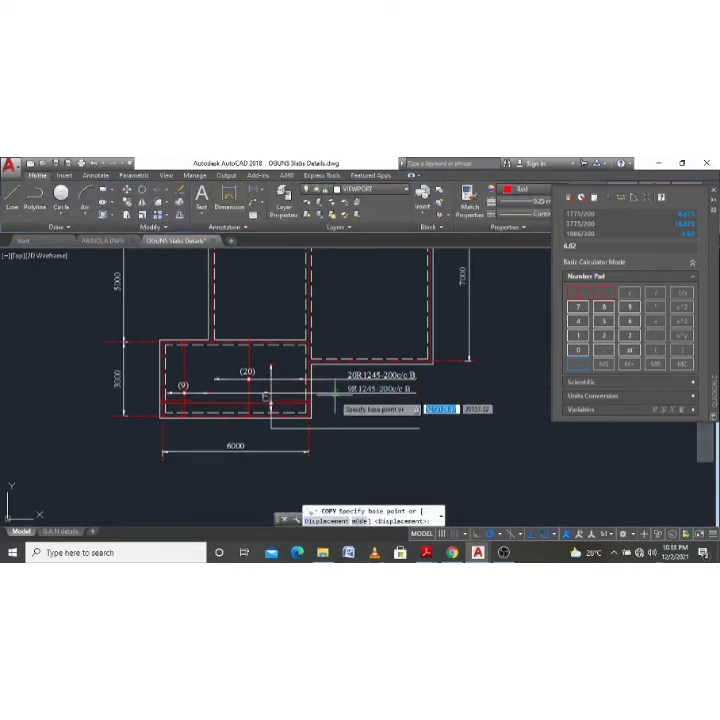
pyautogui.click(339, 392)
pyautogui.click(333, 430)
pyautogui.scroll(4, 333, 430)
pyautogui.press('Escape')
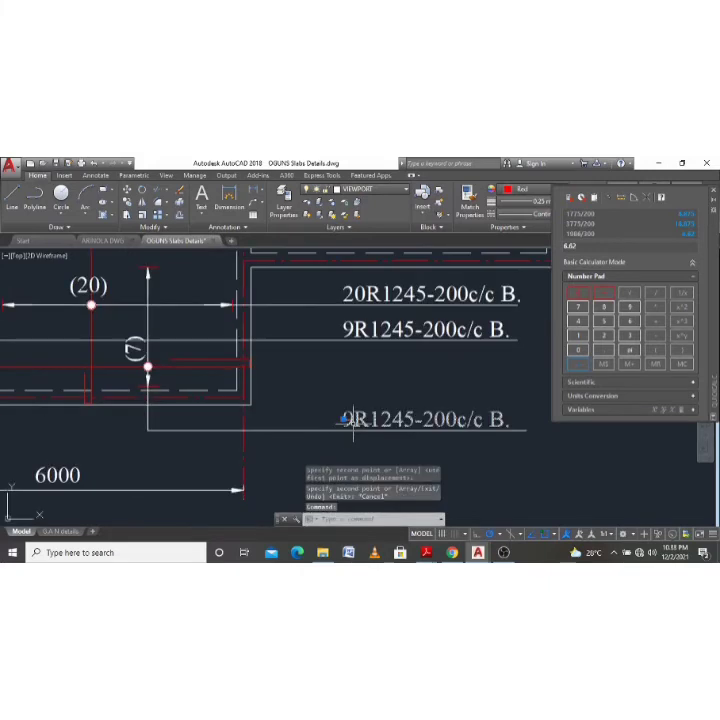
# Edit the copied note to read 7R1245-300c/c B. distr.
pyautogui.doubleClick(349, 420)
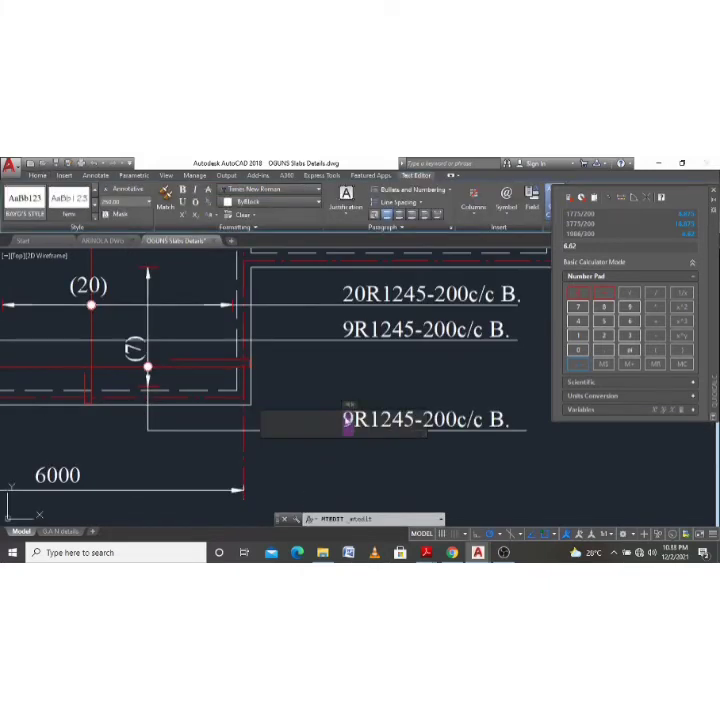
pyautogui.write('7')
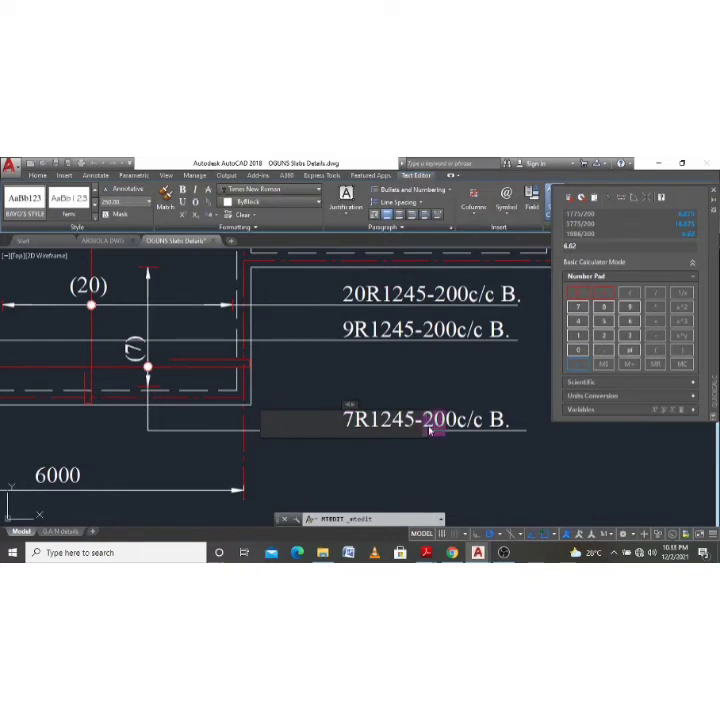
pyautogui.write('3')
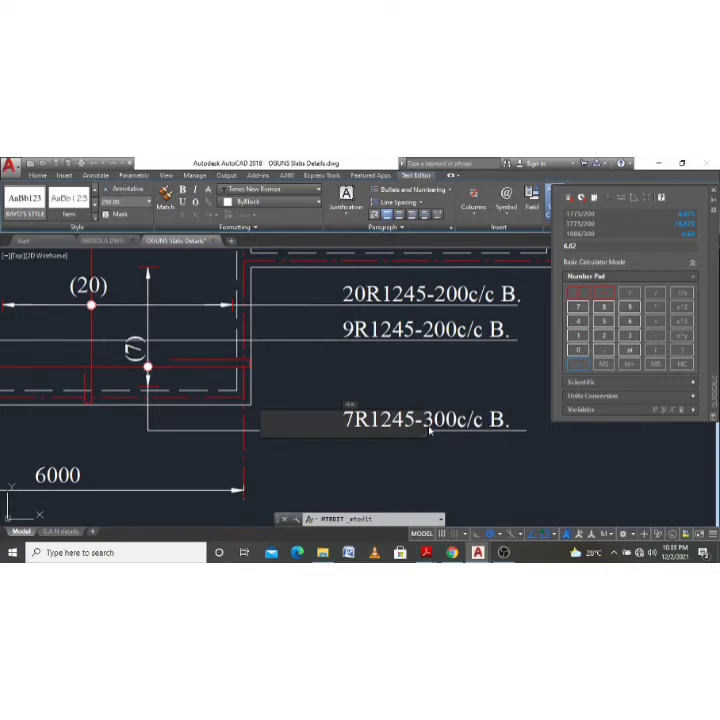
pyautogui.write(' distr')
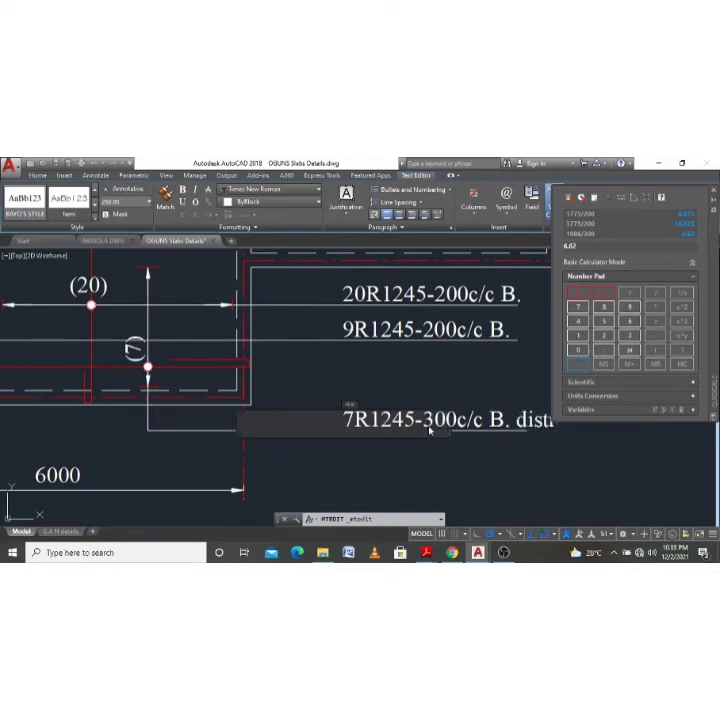
pyautogui.write('.')
pyautogui.click(440, 469)
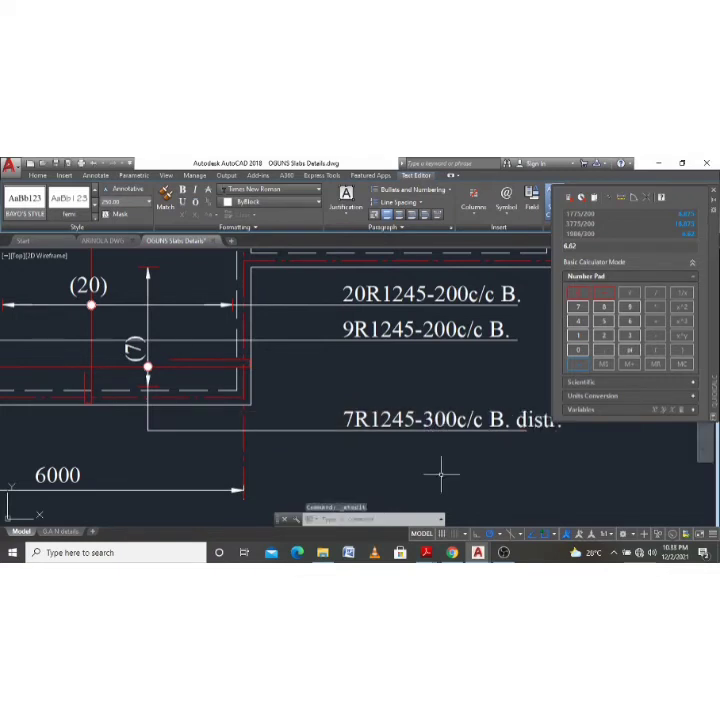
# Move the spare horizontal red bar from the blank area into the upper part of the lower panel, starting at its left outer edge.
pyautogui.scroll(-4, 400, 382)
pyautogui.scroll(2, 318, 330)
pyautogui.scroll(-5, 318, 330)
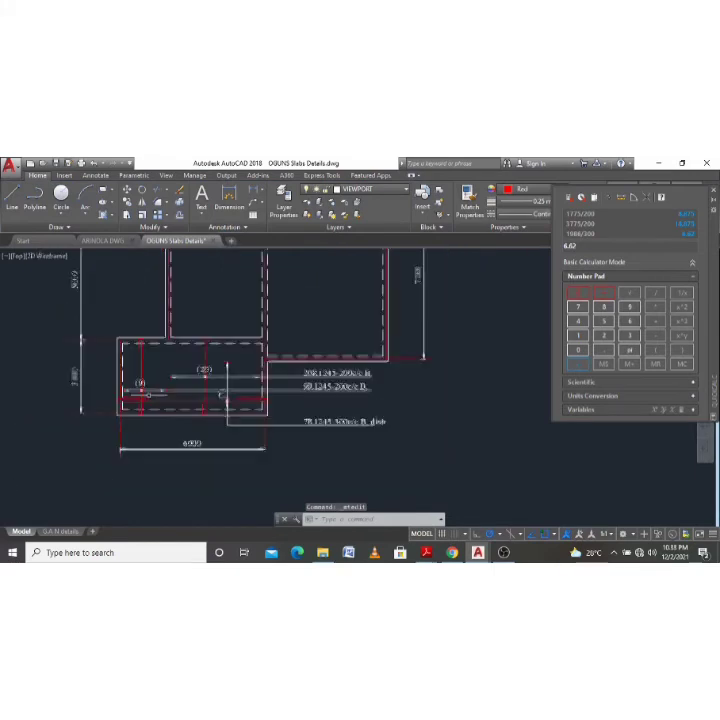
pyautogui.scroll(3, 278, 357)
pyautogui.click(290, 352)
pyautogui.click(200, 330)
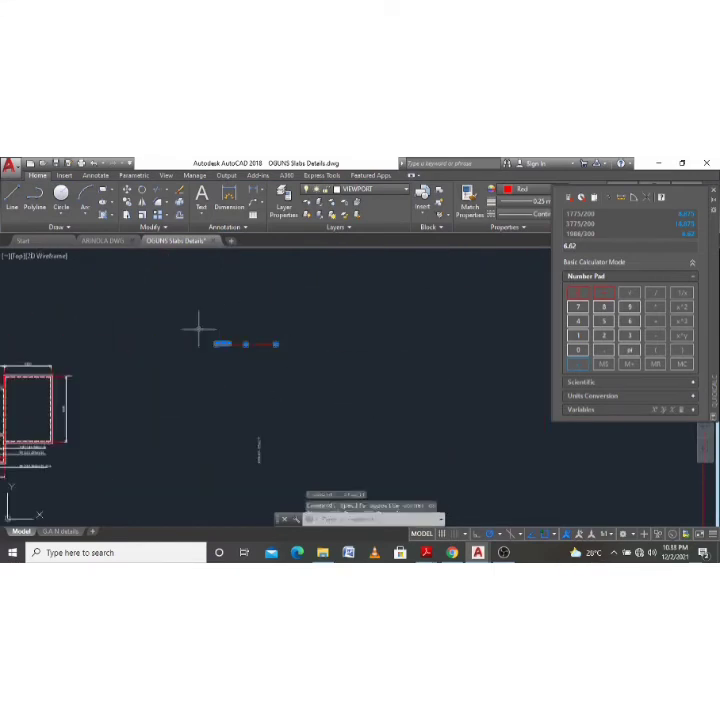
pyautogui.write('m')
pyautogui.press('Return')
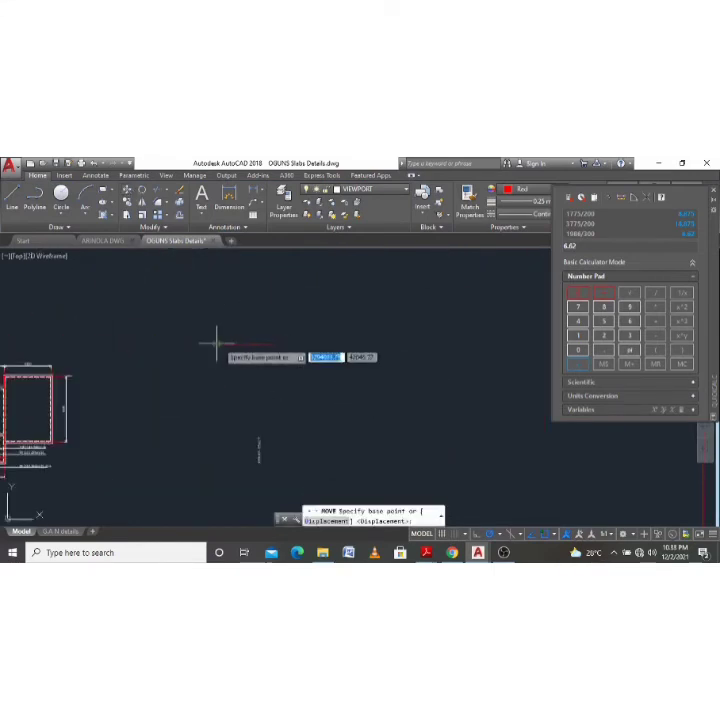
pyautogui.scroll(2, 188, 350)
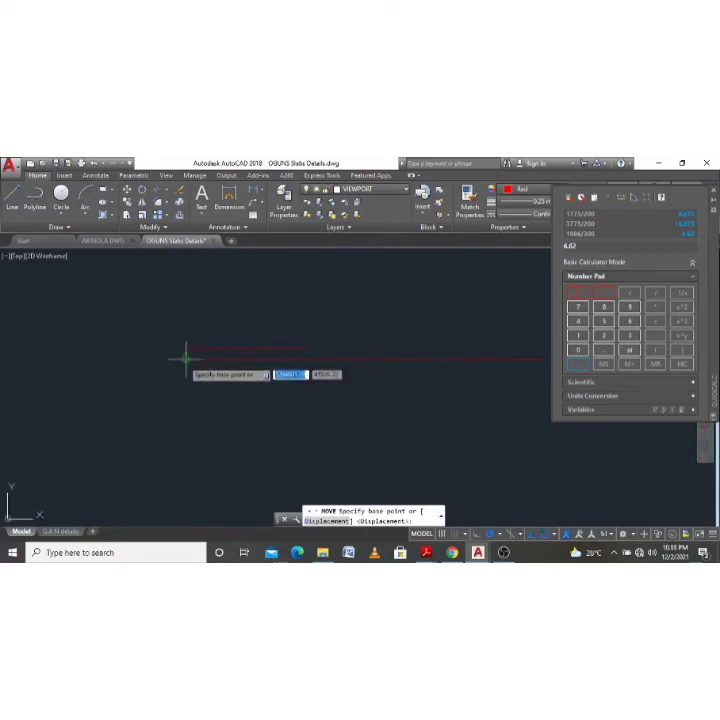
pyautogui.click(187, 354)
pyautogui.scroll(4, 150, 420)
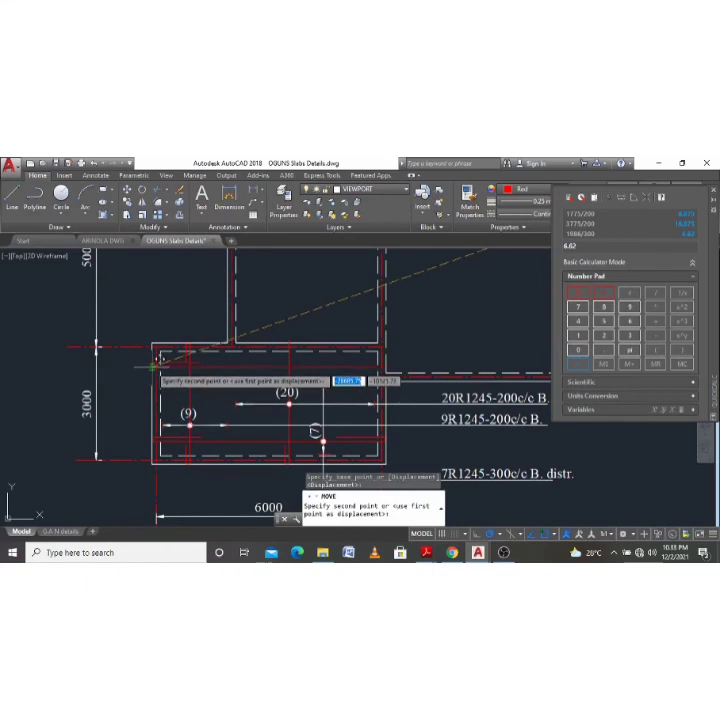
pyautogui.click(155, 362)
# Move the upper horizontal red bar in the lower panel by a distance of 20.
pyautogui.click(148, 361)
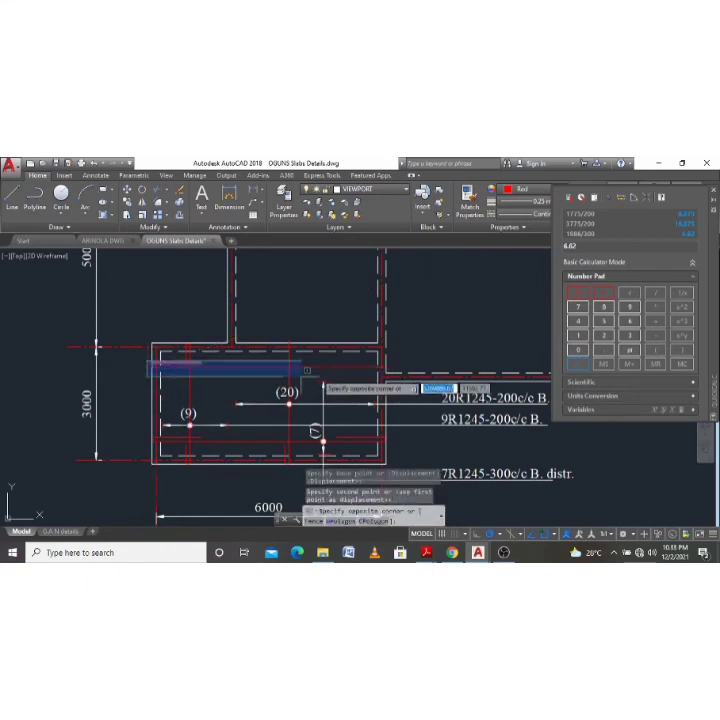
pyautogui.click(307, 371)
pyautogui.write('move')
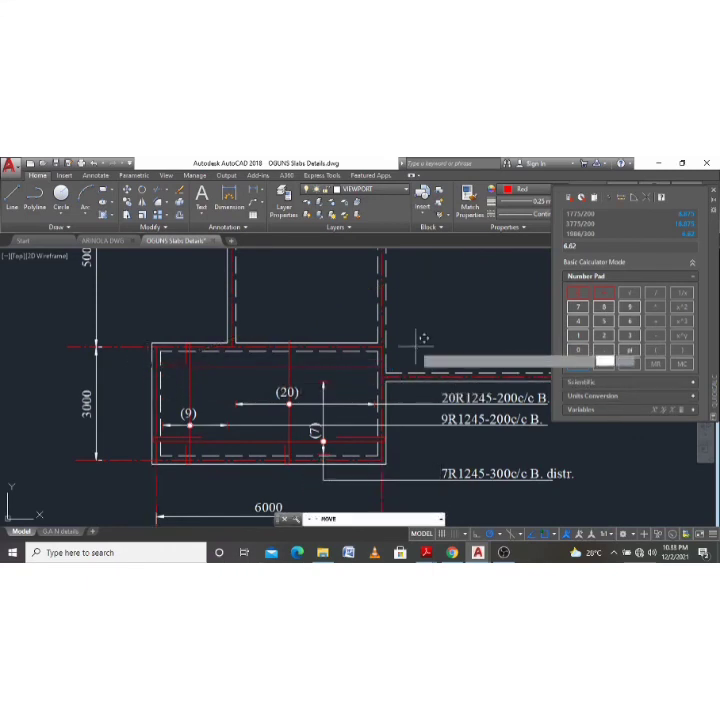
pyautogui.press('Return')
pyautogui.write('20')
pyautogui.press('Return')
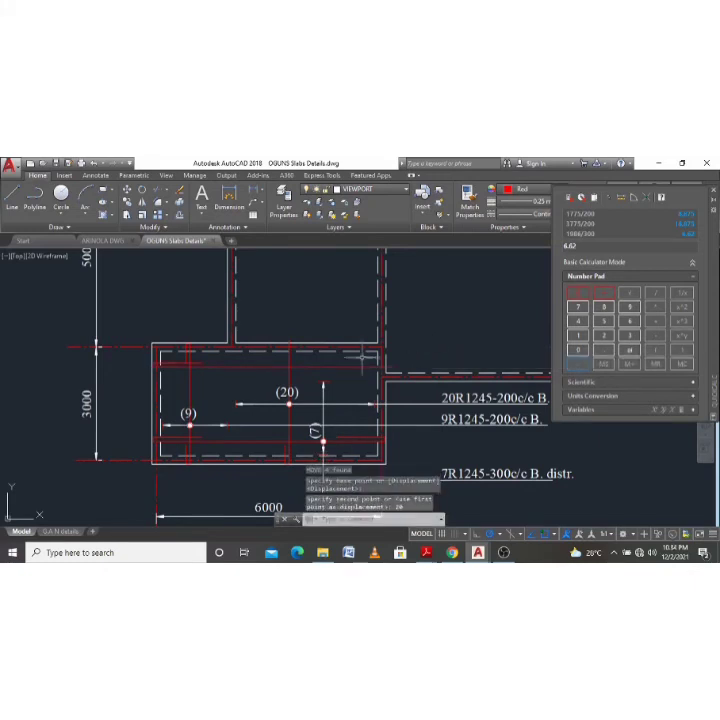
# Copy the vertical range line with its (7) label and circle to the upper part of the lower panel, with its top just inside the dashed edge.
pyautogui.scroll(-4, 310, 340)
pyautogui.scroll(4, 346, 379)
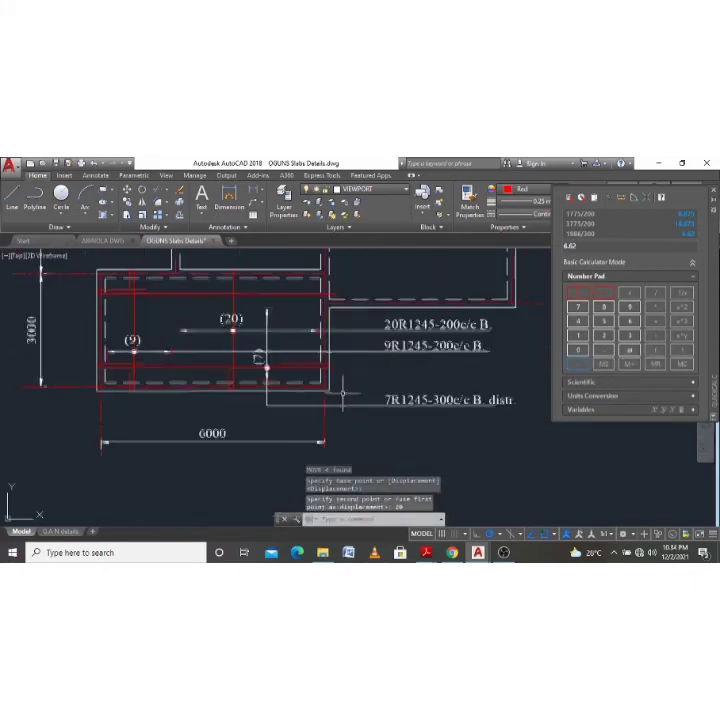
pyautogui.click(287, 405)
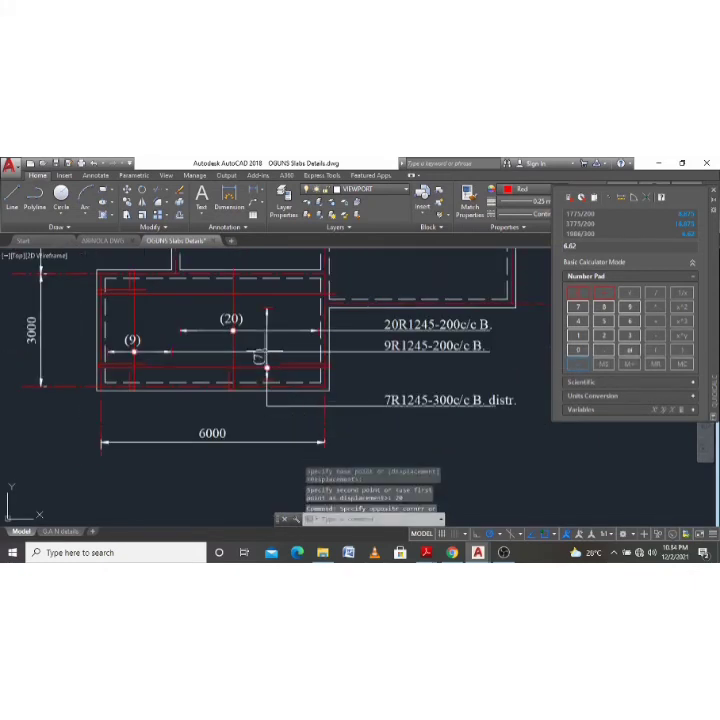
pyautogui.click(263, 314)
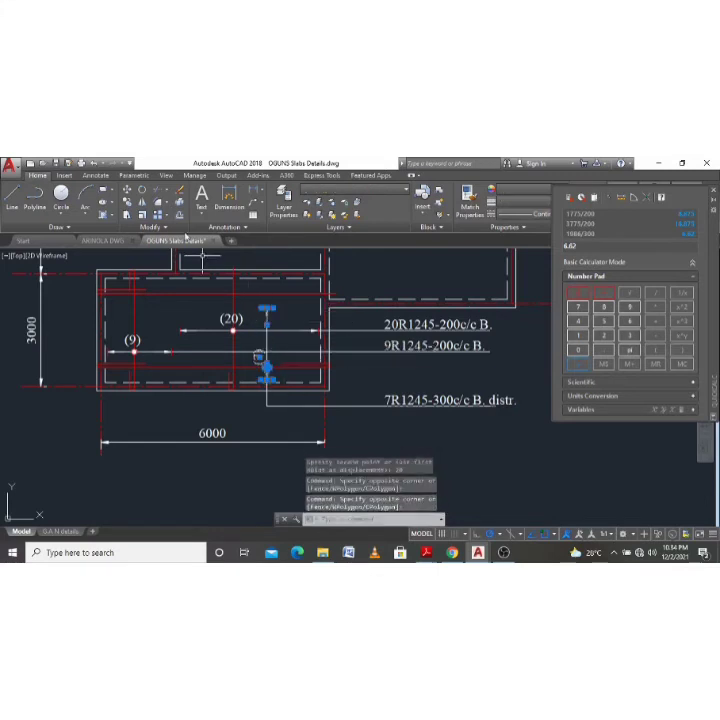
pyautogui.write('co')
pyautogui.press('Return')
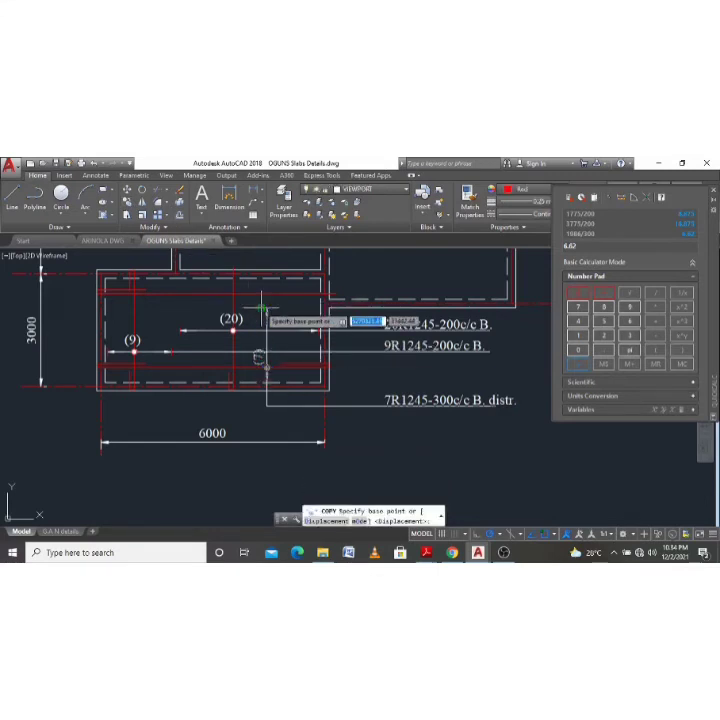
pyautogui.click(263, 314)
pyautogui.scroll(4, 190, 280)
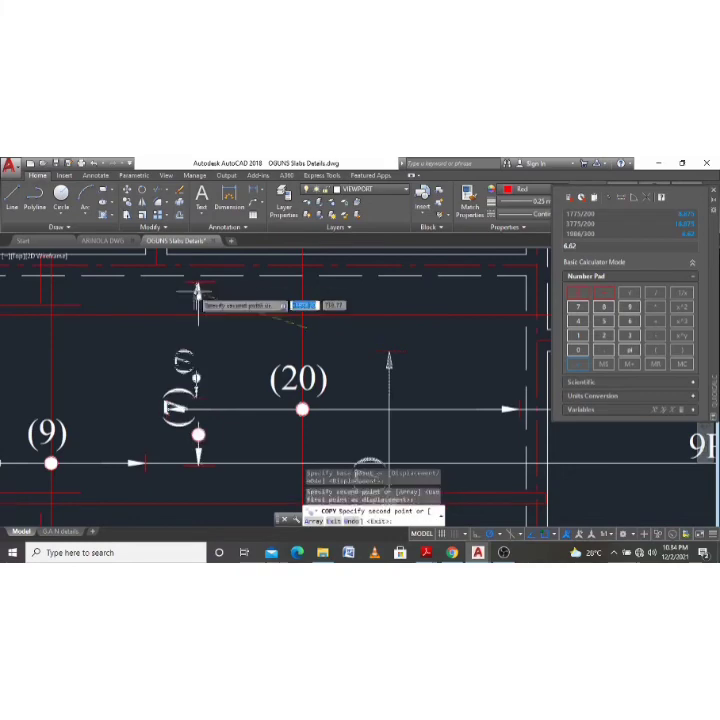
pyautogui.scroll(-2, 197, 292)
pyautogui.press('Escape')
# Draw a leader line from the copied range line's top end down below the panel and across under the 7R1245-300c/c note.
pyautogui.write('l')
pyautogui.press('Return')
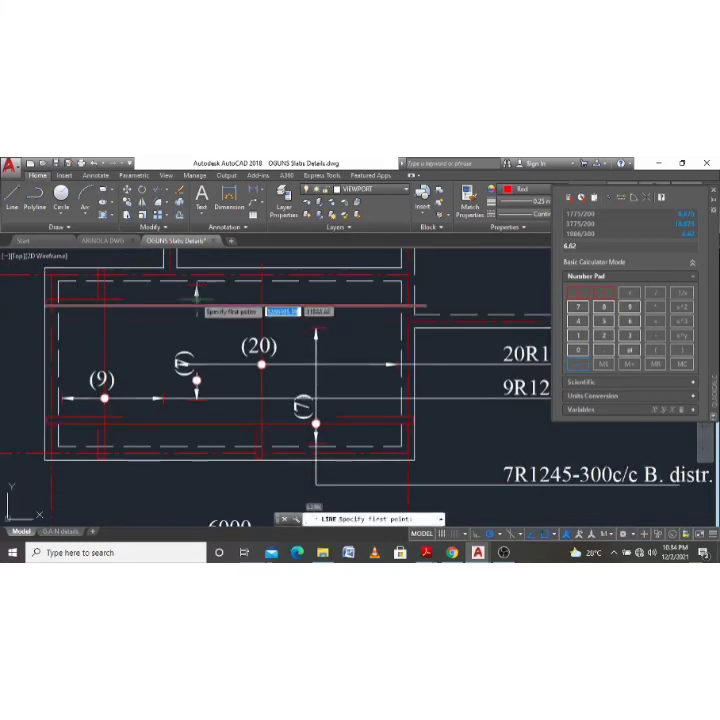
pyautogui.scroll(4, 197, 285)
pyautogui.click(197, 268)
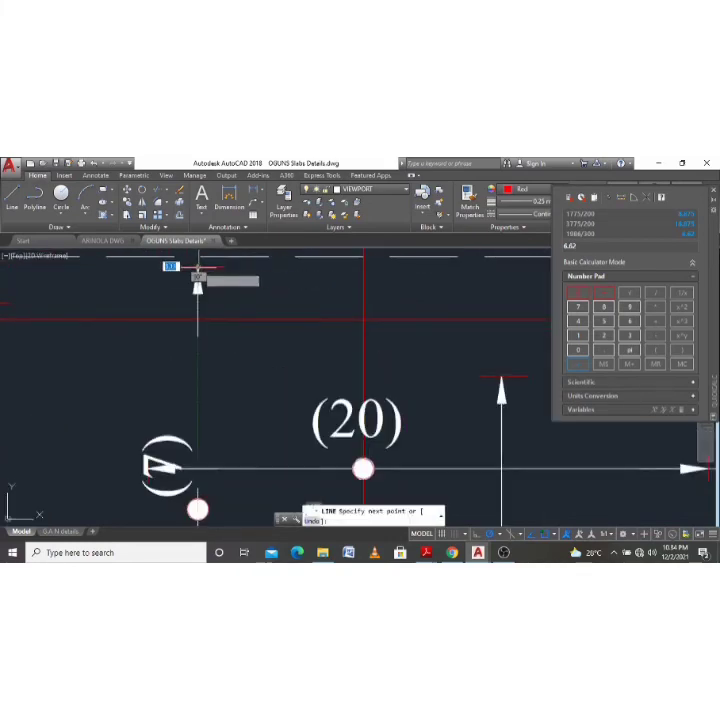
pyautogui.scroll(-5, 197, 275)
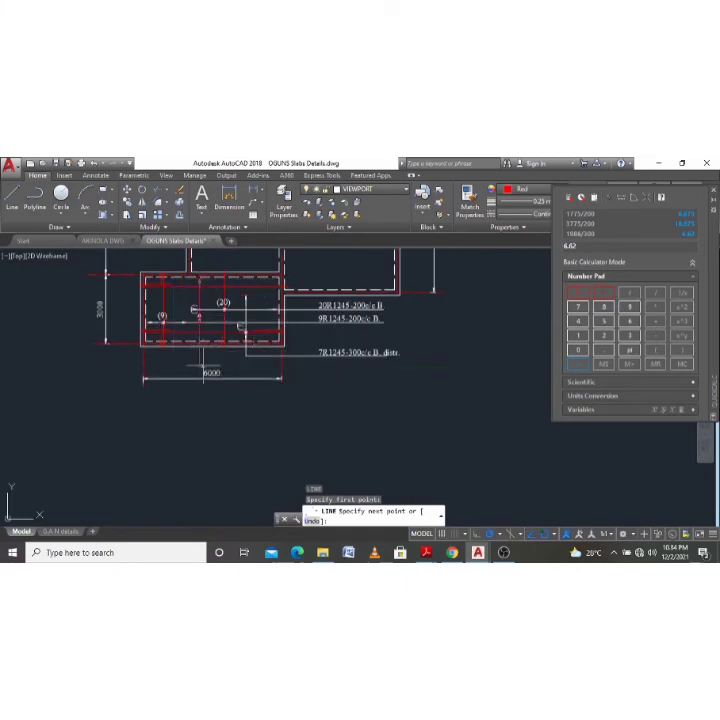
pyautogui.click(211, 372)
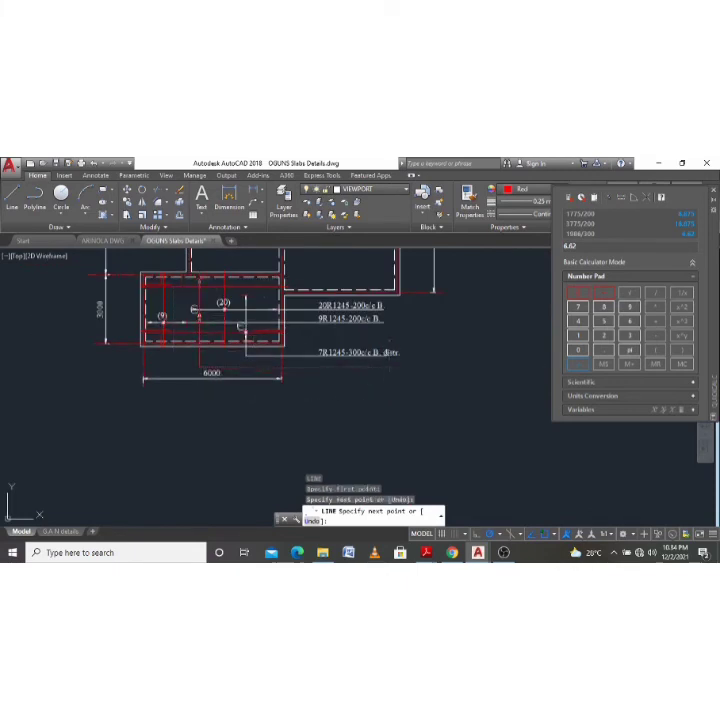
pyautogui.click(386, 352)
pyautogui.press('Escape')
# Match the new leader line's properties to the white leader under the 7R1245-300c/c B. distr. note.
pyautogui.scroll(2, 275, 360)
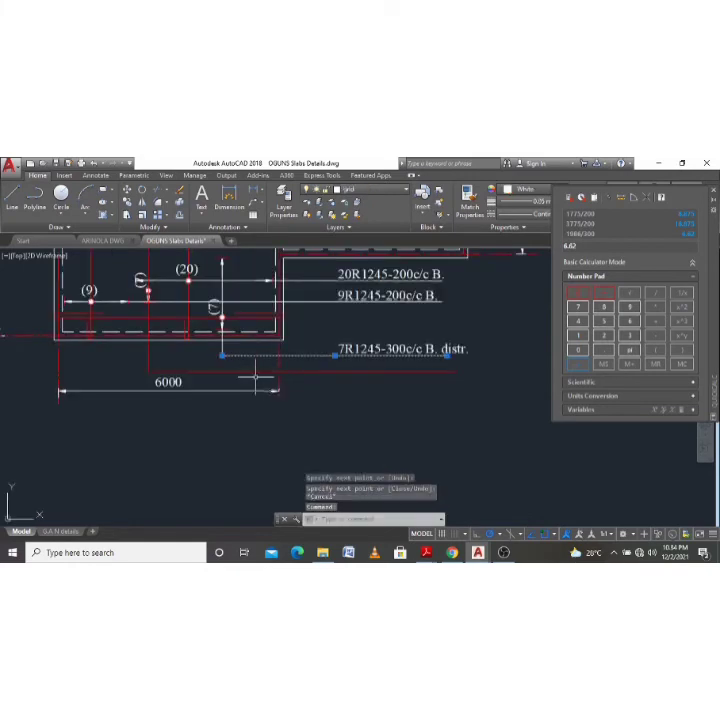
pyautogui.write('ma')
pyautogui.press('Return')
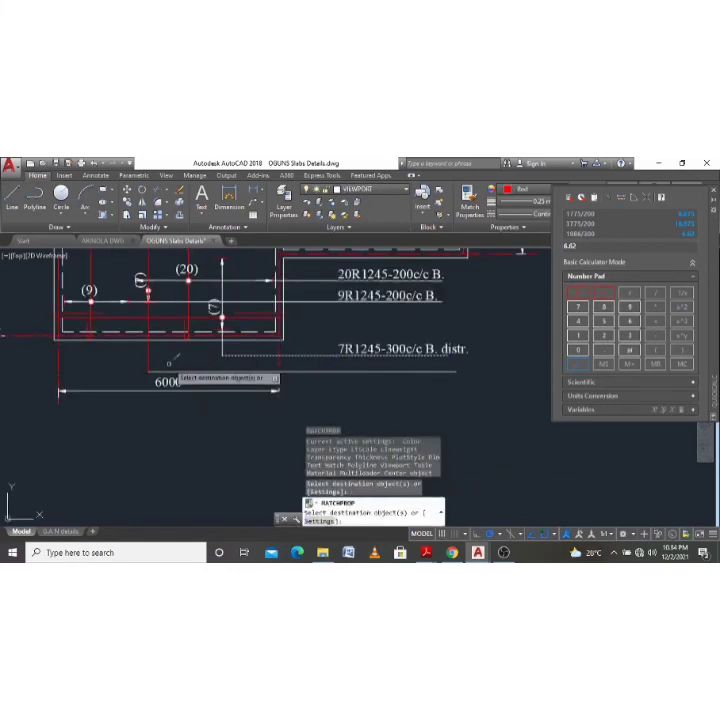
pyautogui.click(126, 347)
pyautogui.click(141, 276)
pyautogui.press('Escape')
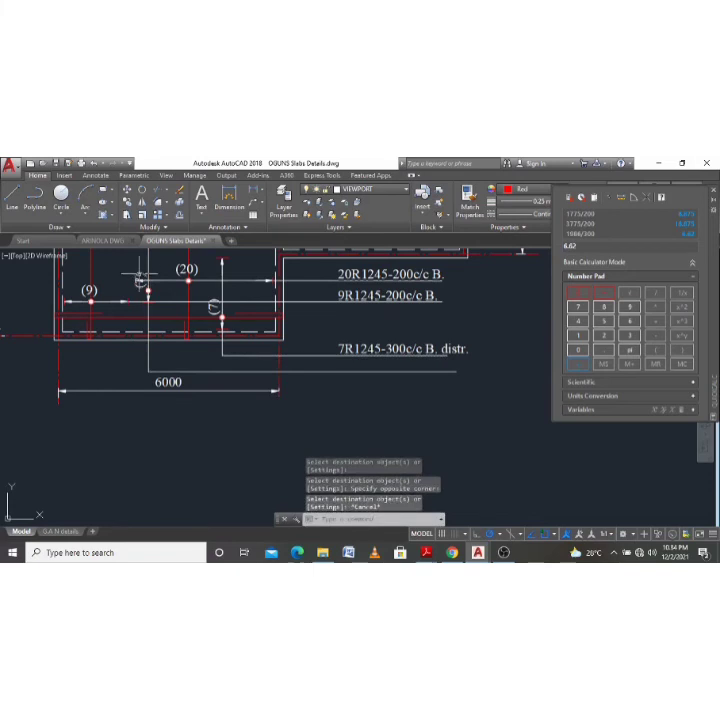
# Move the copied (7) label up beside the top of the new vertical range line.
pyautogui.scroll(3, 141, 277)
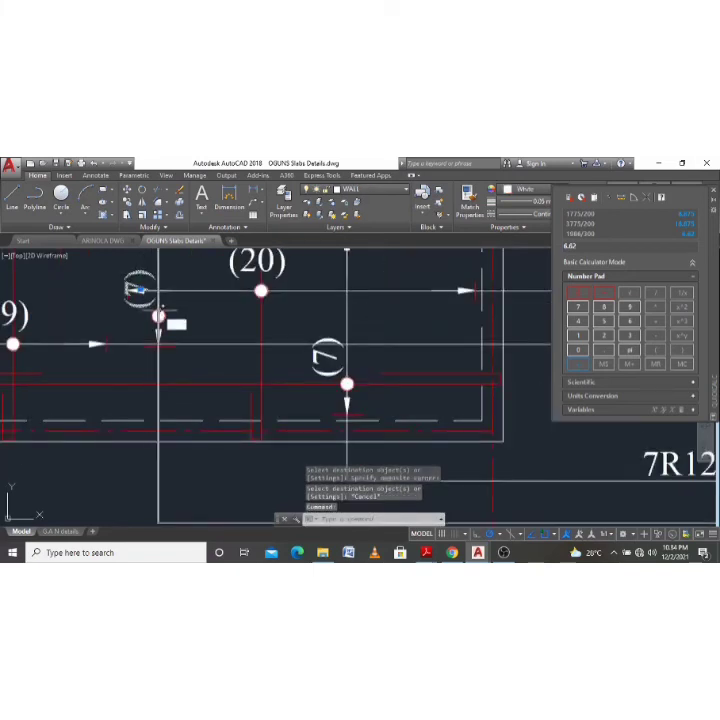
pyautogui.click(159, 317)
pyautogui.write('m')
pyautogui.press('Return')
pyautogui.scroll(-4, 163, 325)
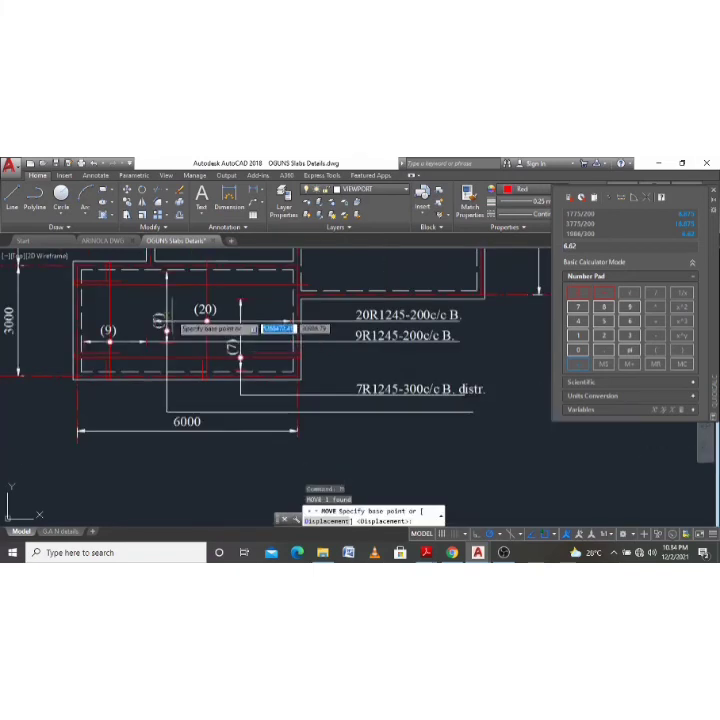
pyautogui.click(162, 314)
pyautogui.click(160, 286)
# Move the copied circle marker up the new range line onto the upper horizontal bar.
pyautogui.click(165, 330)
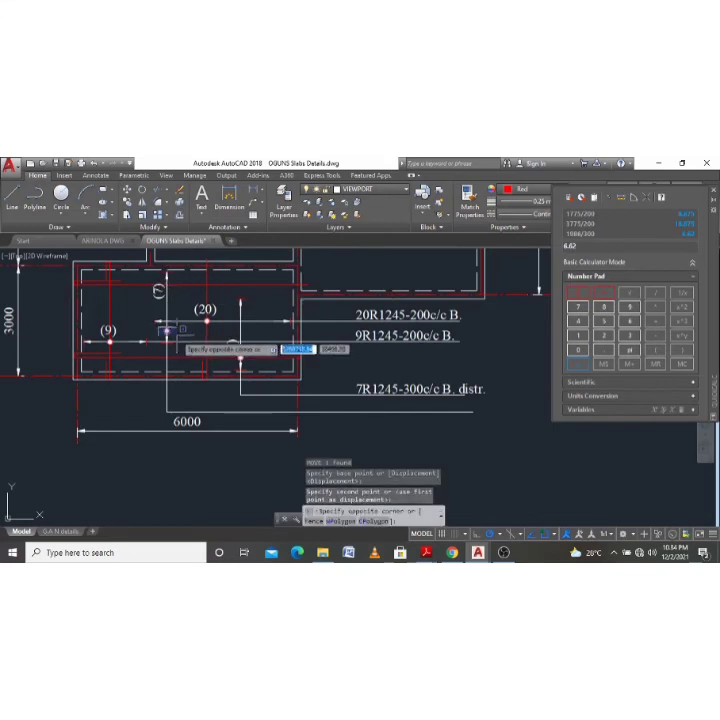
pyautogui.click(166, 330)
pyautogui.write('m')
pyautogui.press('Return')
pyautogui.scroll(2, 167, 326)
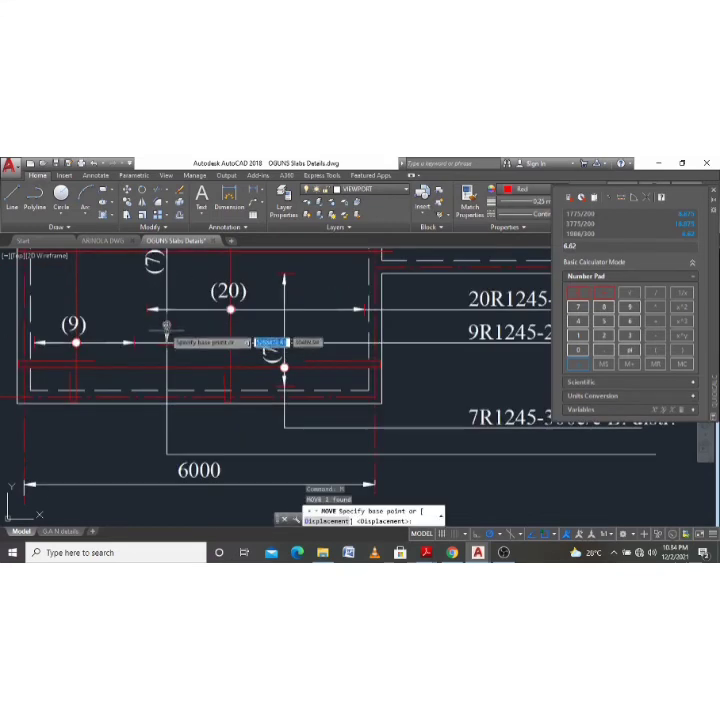
pyautogui.click(166, 326)
pyautogui.scroll(-3, 174, 300)
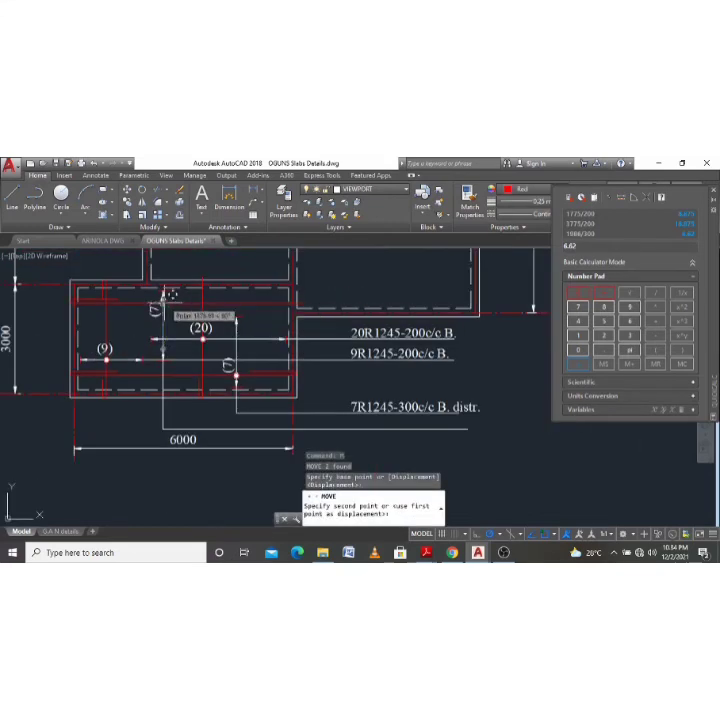
pyautogui.click(158, 303)
# Move the new range line's lower arrowhead and end tick up to just below the upper horizontal bar.
pyautogui.click(164, 345)
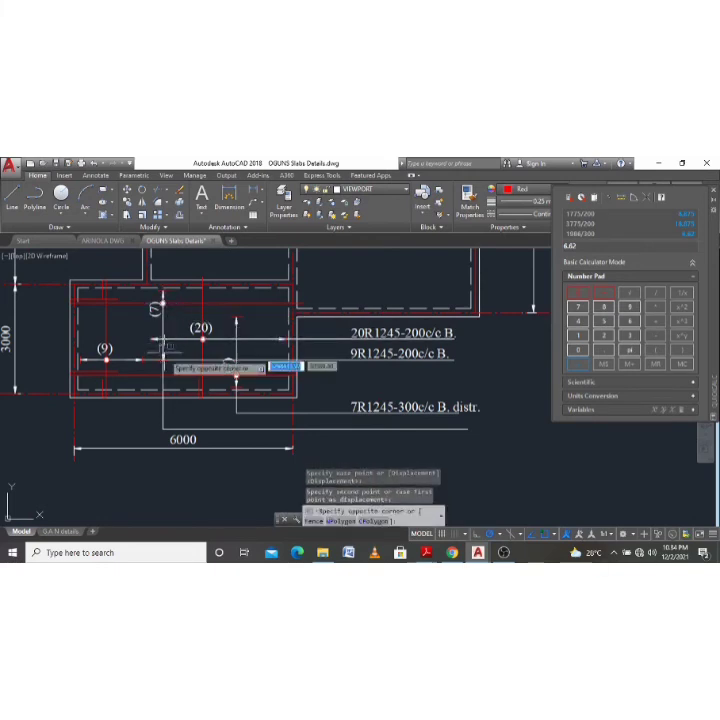
pyautogui.press('Escape')
pyautogui.click(154, 345)
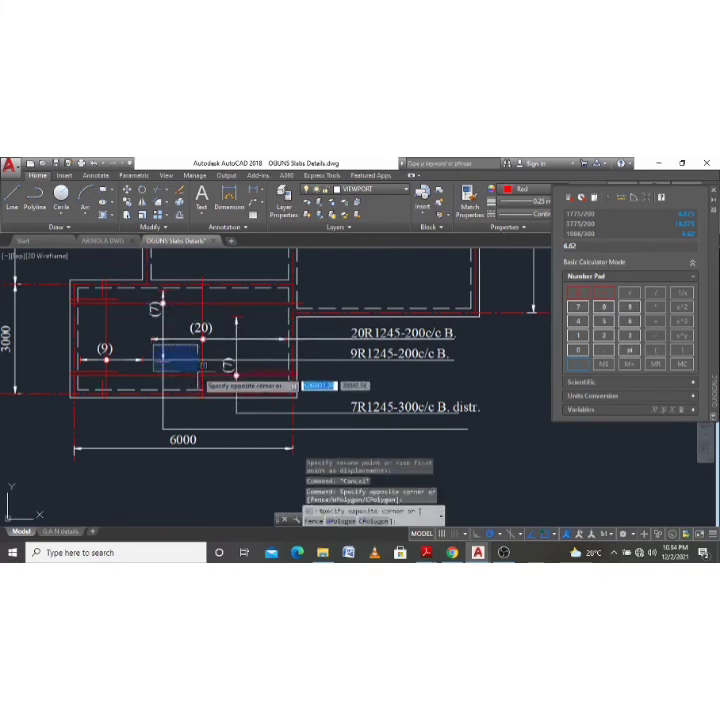
pyautogui.click(200, 371)
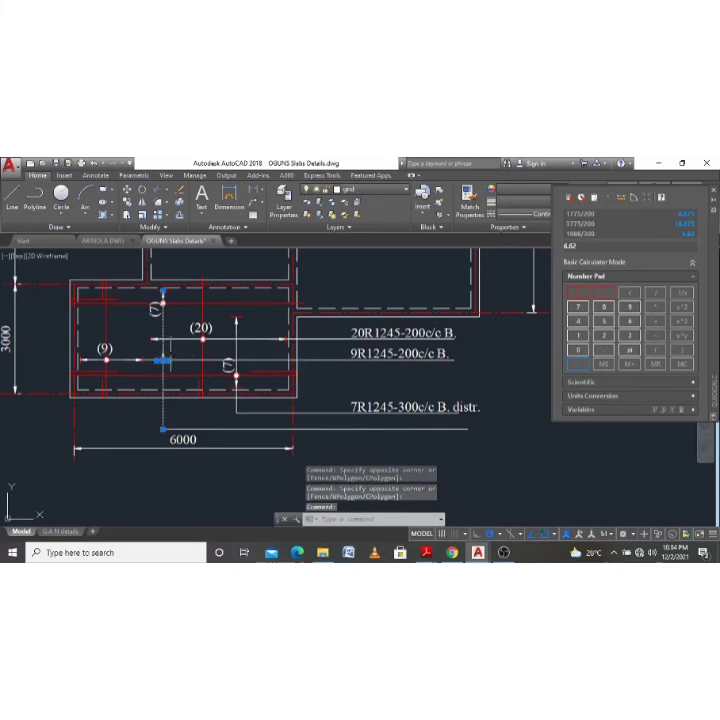
pyautogui.scroll(3, 167, 354)
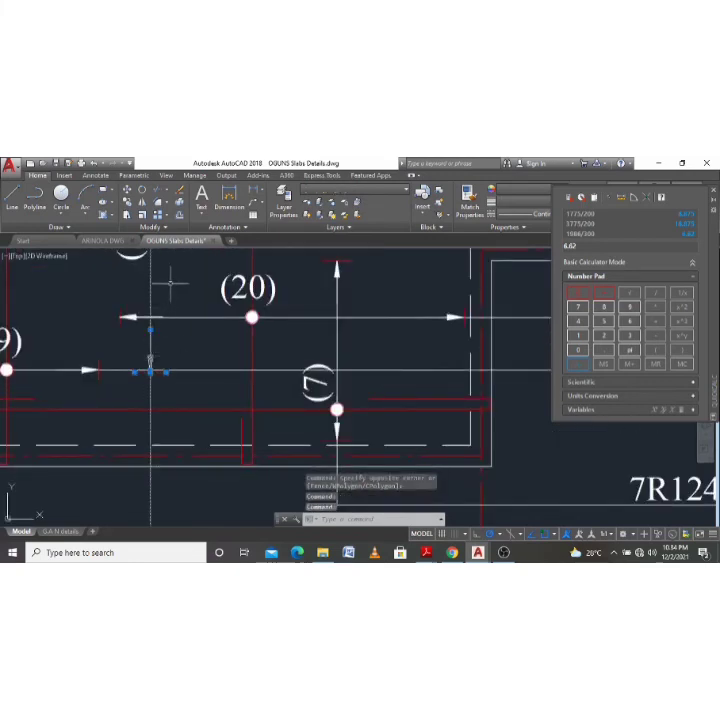
pyautogui.click(148, 257)
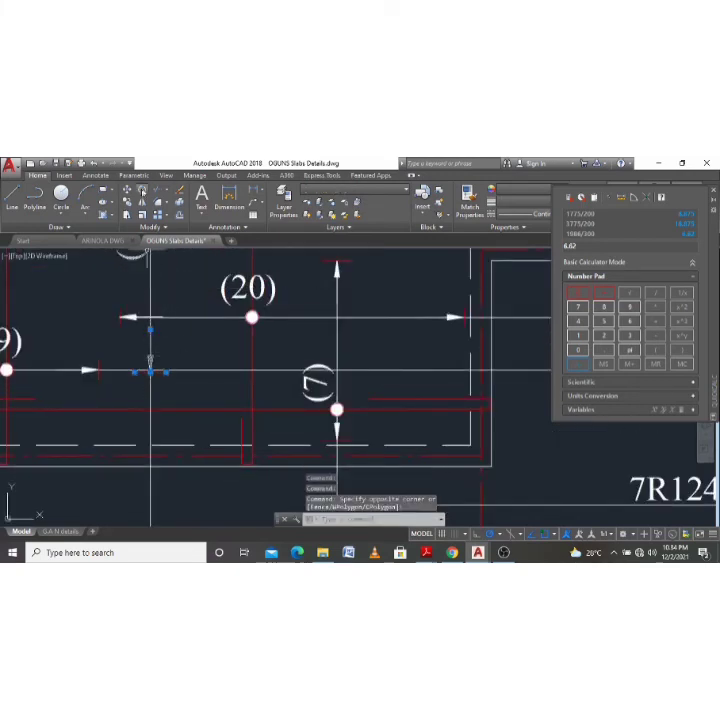
pyautogui.click(150, 358)
pyautogui.write('m')
pyautogui.press('Return')
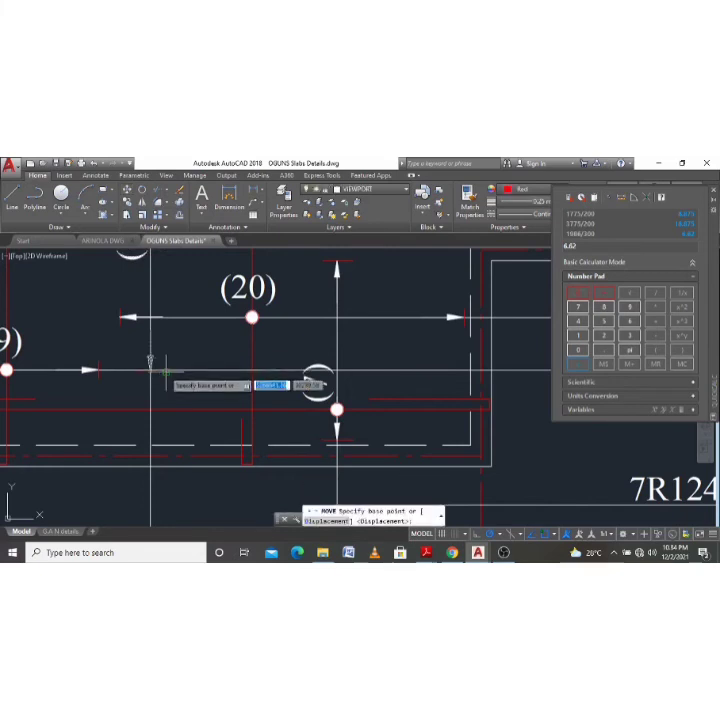
pyautogui.click(150, 360)
pyautogui.scroll(-4, 160, 370)
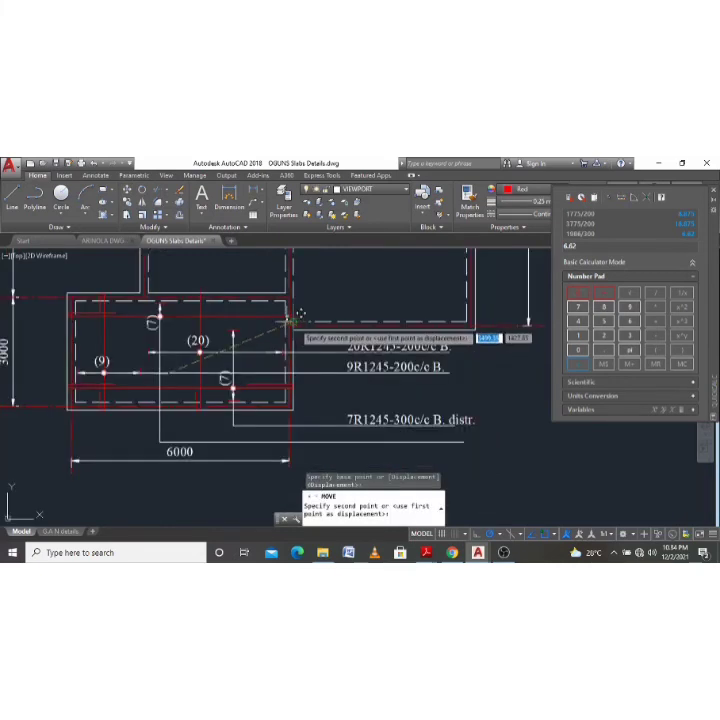
pyautogui.click(165, 318)
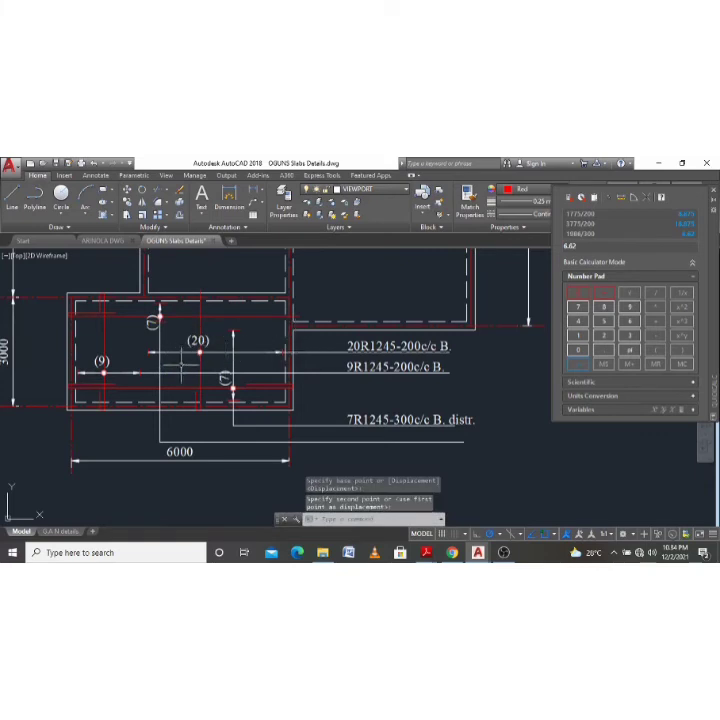
# Change the (7) label beside the upper horizontal bar to (3).
pyautogui.click(233, 388)
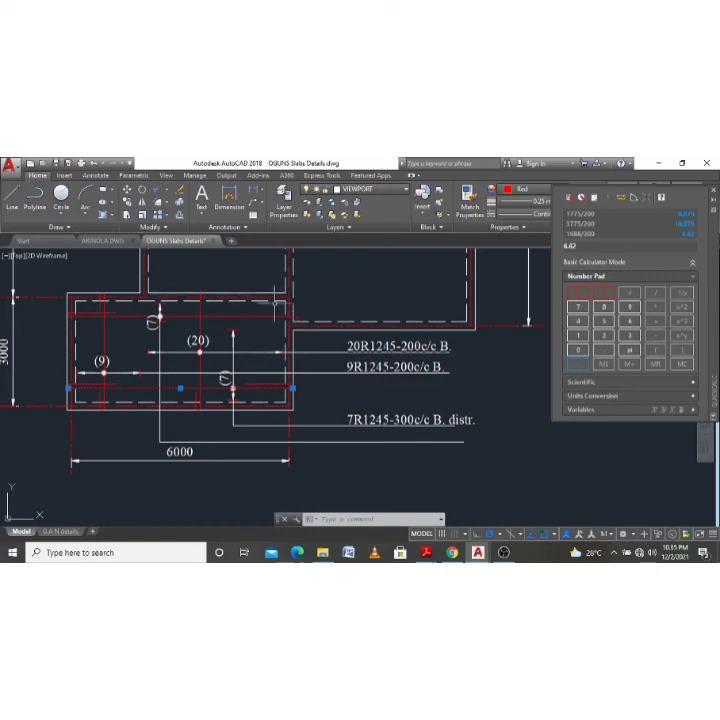
pyautogui.click(152, 321)
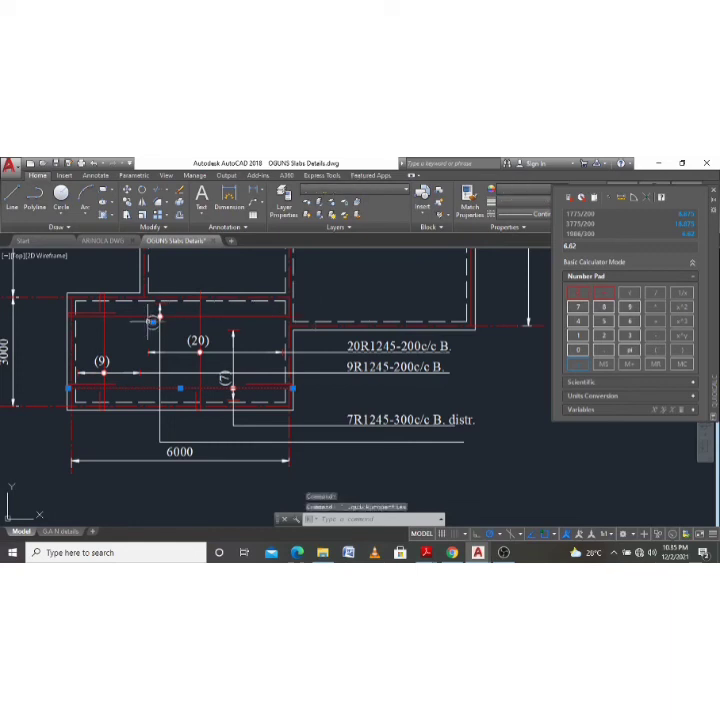
pyautogui.press('Escape')
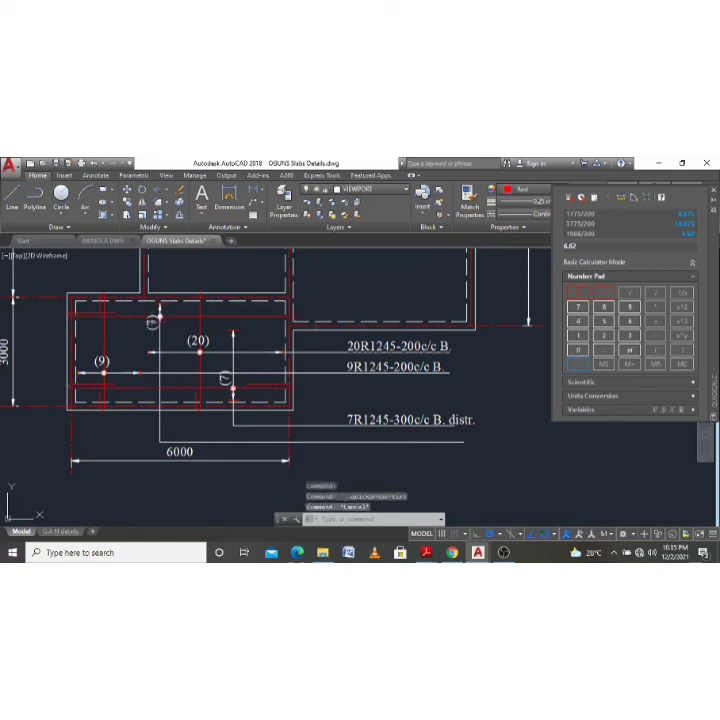
pyautogui.doubleClick(152, 321)
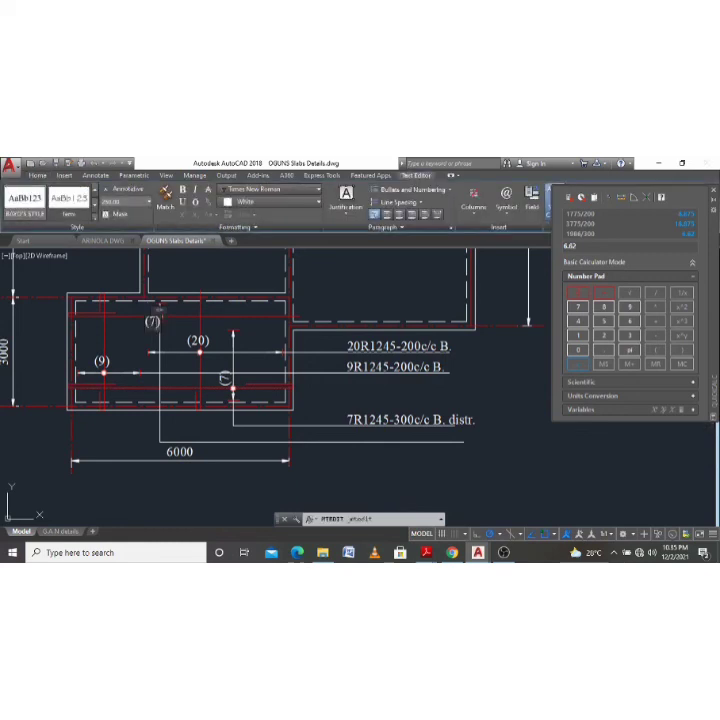
# Copy the 7R1245-300c/c B. distr. note down onto the new leader line.
pyautogui.click(348, 418)
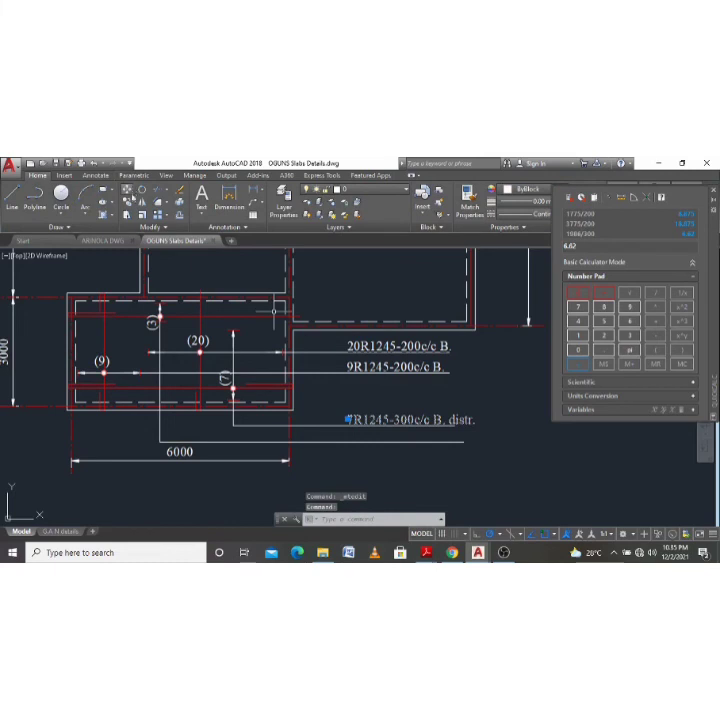
pyautogui.click(127, 201)
pyautogui.click(322, 425)
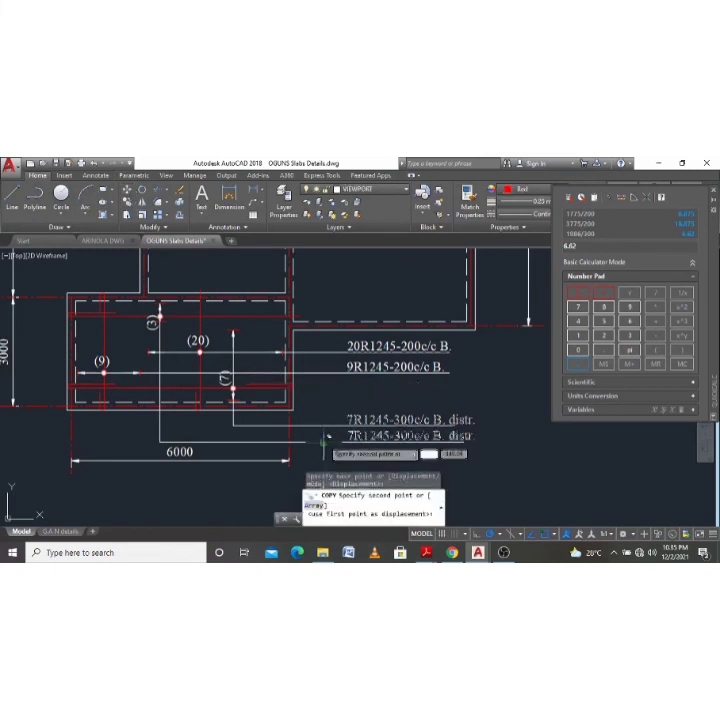
pyautogui.click(322, 441)
pyautogui.press('Escape')
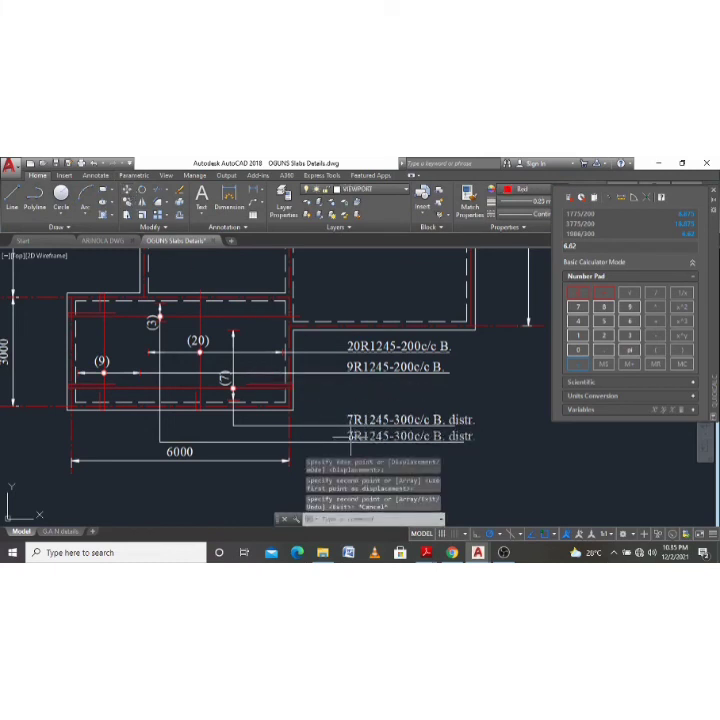
# Edit the copied note to read 3R1245-300c/c B. distr. and close the calculator.
pyautogui.doubleClick(350, 436)
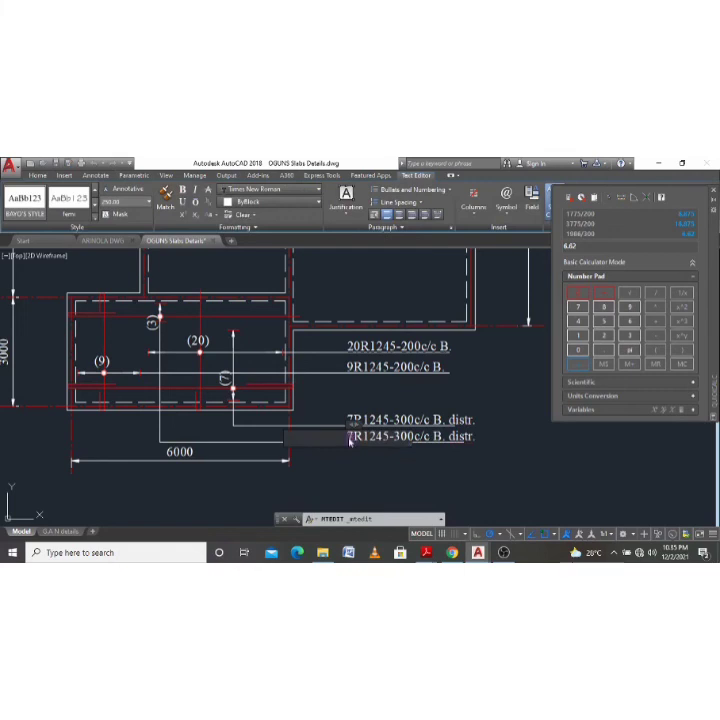
pyautogui.press('Delete')
pyautogui.write('3')
pyautogui.click(400, 420)
pyautogui.scroll(-2, 400, 422)
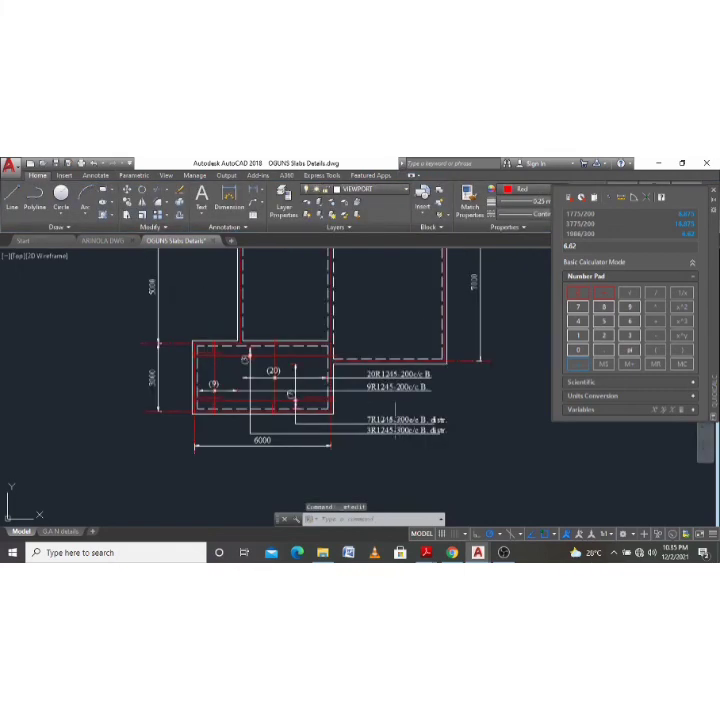
pyautogui.scroll(2, 228, 377)
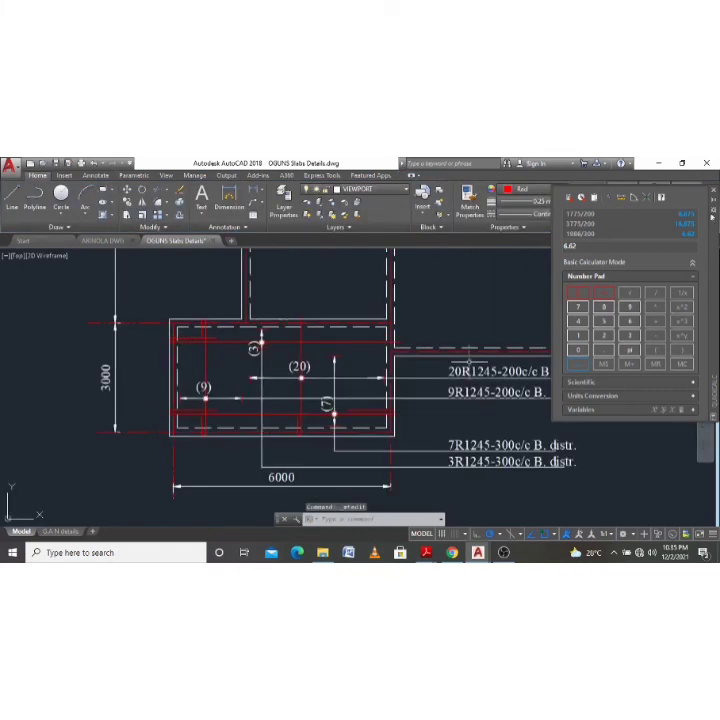
pyautogui.click(713, 190)
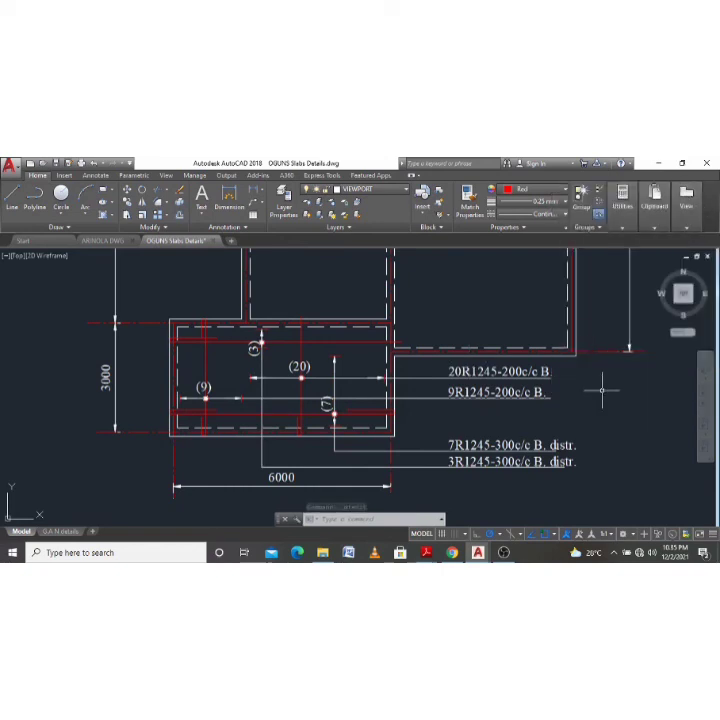